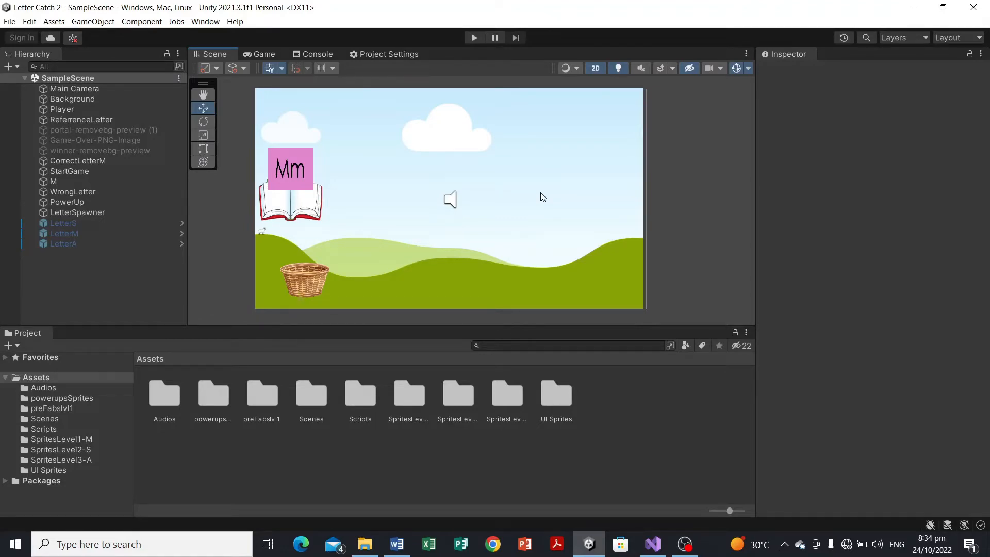
{"action": "scroll", "coordinate": [670, 164], "scroll_direction": "down", "scroll_amount": 3}
{"action": "scroll", "coordinate": [676, 173], "scroll_direction": "up", "scroll_amount": 2}
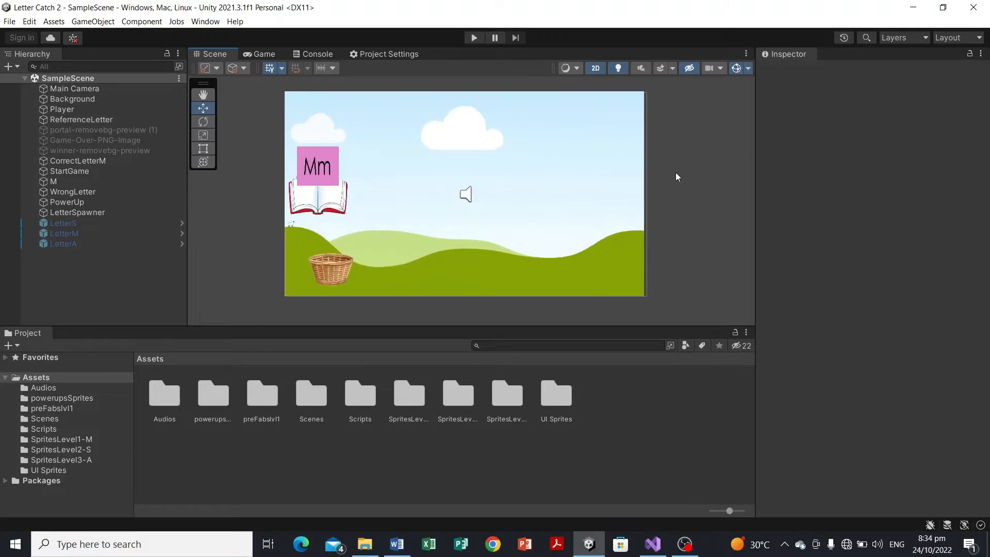
{"action": "scroll", "coordinate": [677, 176], "scroll_direction": "down", "scroll_amount": 1}
{"action": "middle_click_drag", "start_coordinate": [684, 173], "coordinate": [648, 177]}
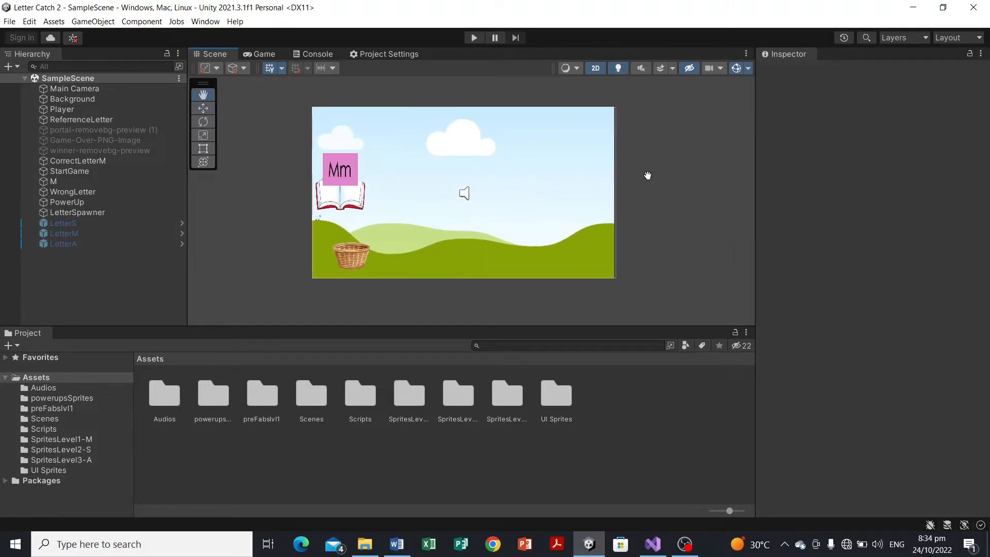
{"action": "scroll", "coordinate": [683, 181], "scroll_direction": "up", "scroll_amount": 1}
{"action": "scroll", "coordinate": [683, 181], "scroll_direction": "down", "scroll_amount": 1}
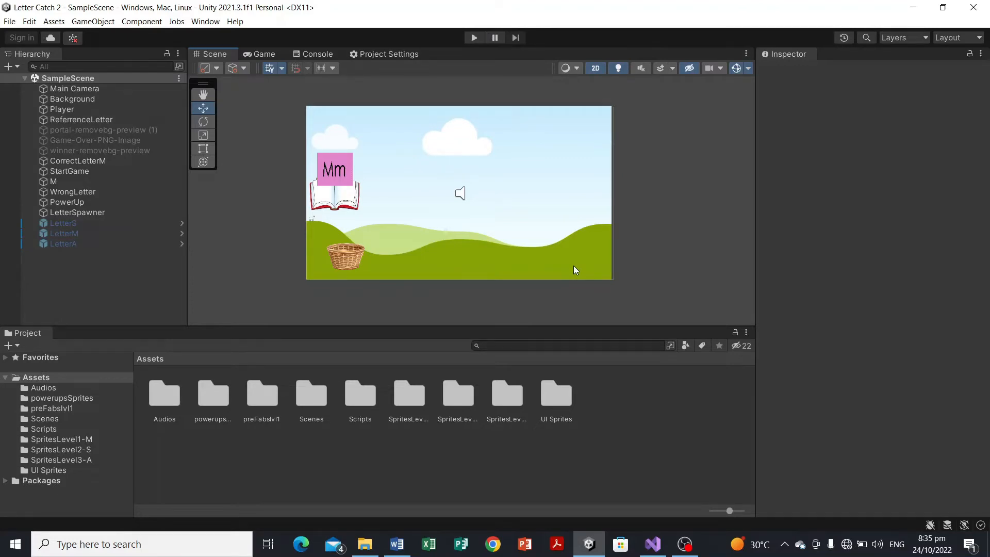
{"action": "scroll", "coordinate": [613, 225], "scroll_direction": "down", "scroll_amount": 2}
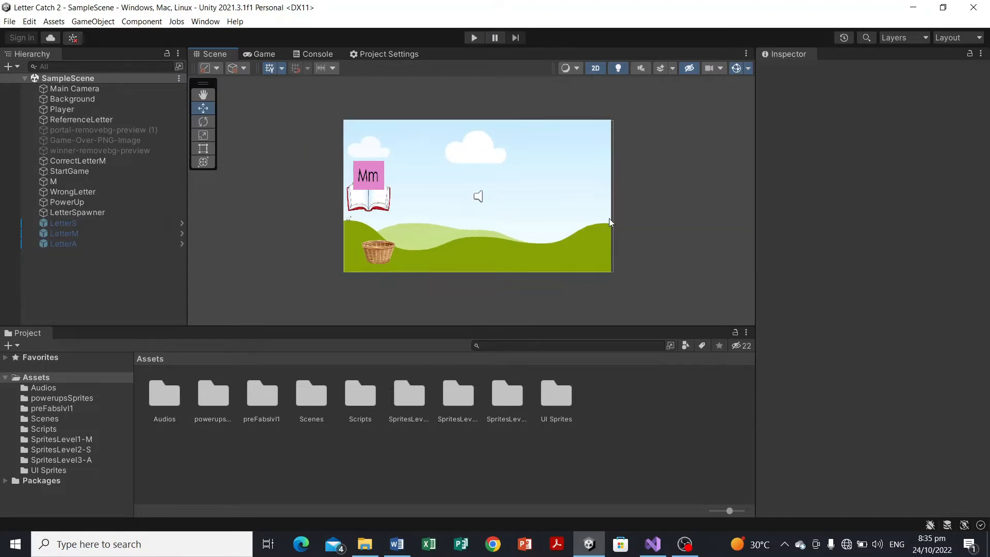
{"action": "scroll", "coordinate": [616, 221], "scroll_direction": "up", "scroll_amount": 1}
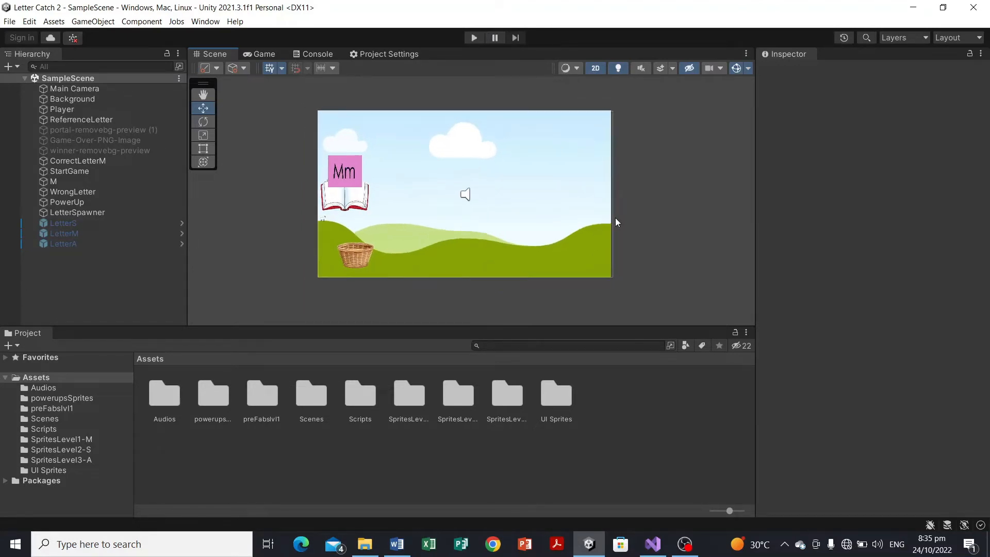
Add a UI Canvas to the SampleScene
{"action": "left_click", "coordinate": [17, 67]}
{"action": "mouse_move", "coordinate": [72, 177]}
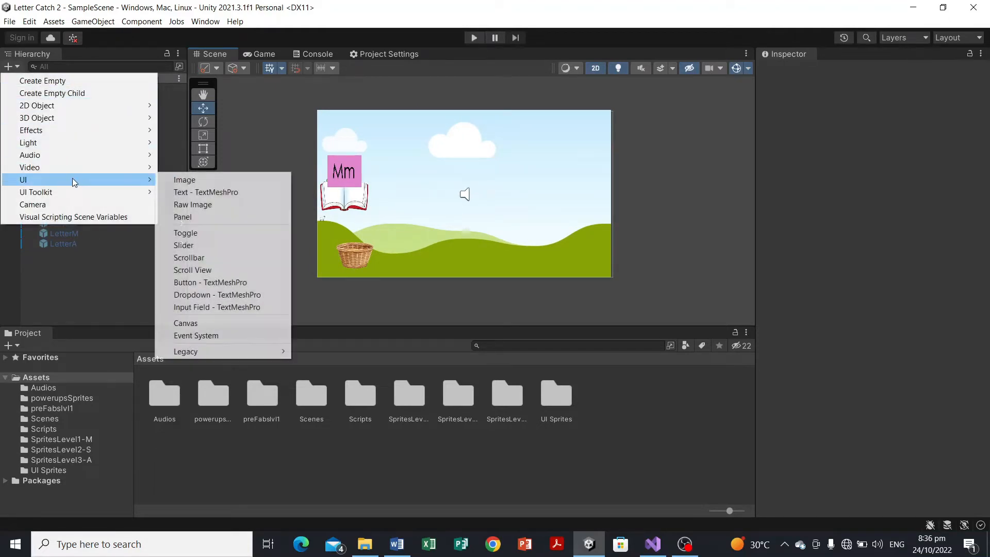
{"action": "left_click", "coordinate": [244, 322]}
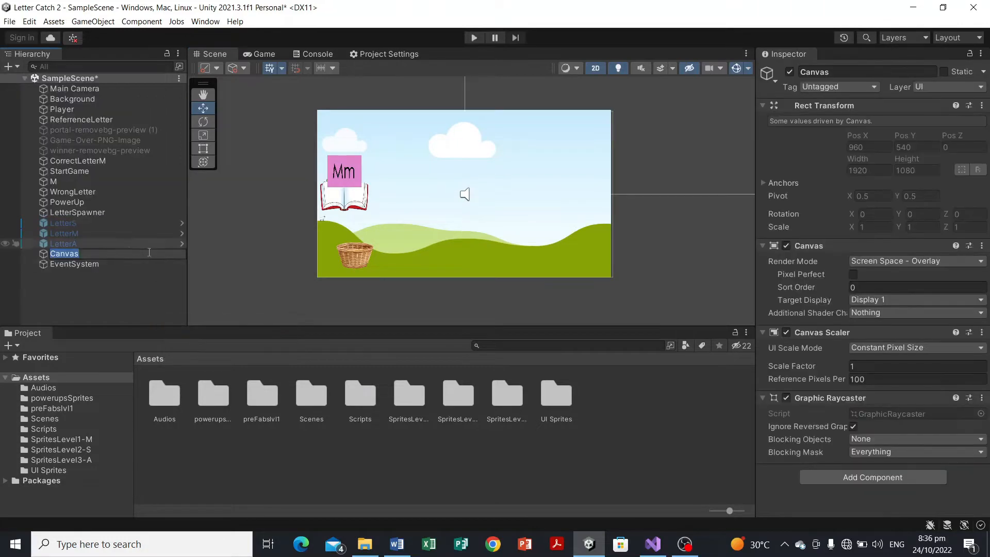
Examine the new canvas's extent in the scene compared with the small game background
{"action": "scroll", "coordinate": [482, 191], "scroll_direction": "down", "scroll_amount": 3}
{"action": "scroll", "coordinate": [558, 172], "scroll_direction": "down", "scroll_amount": 4}
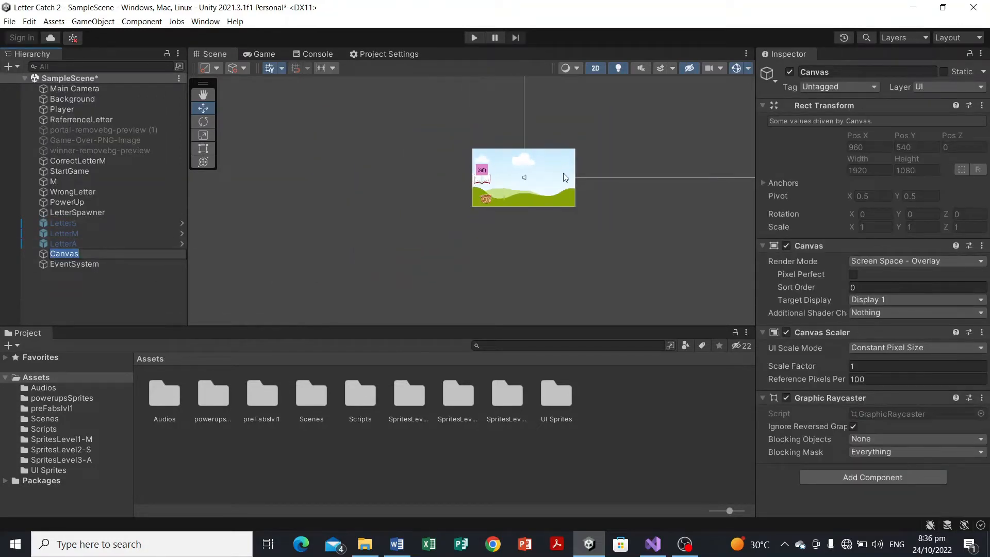
{"action": "scroll", "coordinate": [622, 244], "scroll_direction": "up", "scroll_amount": 4}
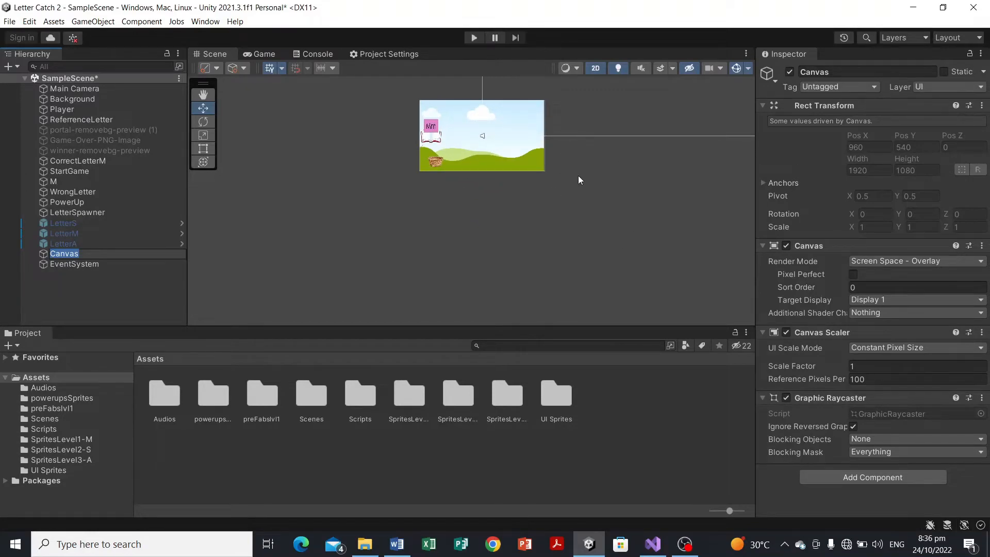
{"action": "scroll", "coordinate": [580, 173], "scroll_direction": "down", "scroll_amount": 2}
{"action": "middle_click_drag", "start_coordinate": [613, 228], "coordinate": [443, 295]}
{"action": "middle_click_drag", "start_coordinate": [593, 246], "coordinate": [467, 284]}
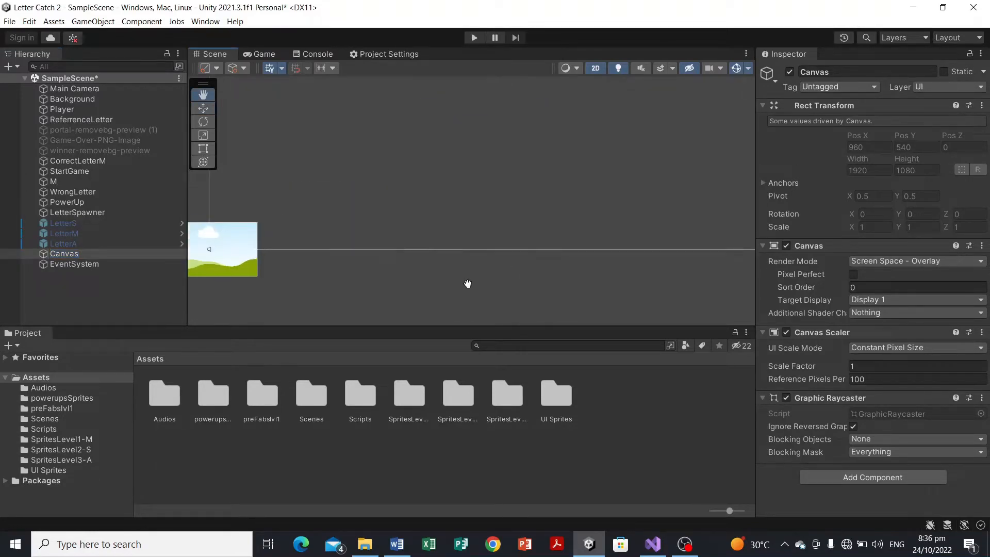
{"action": "scroll", "coordinate": [523, 265], "scroll_direction": "down", "scroll_amount": 4}
{"action": "middle_click_drag", "start_coordinate": [592, 292], "coordinate": [427, 281]}
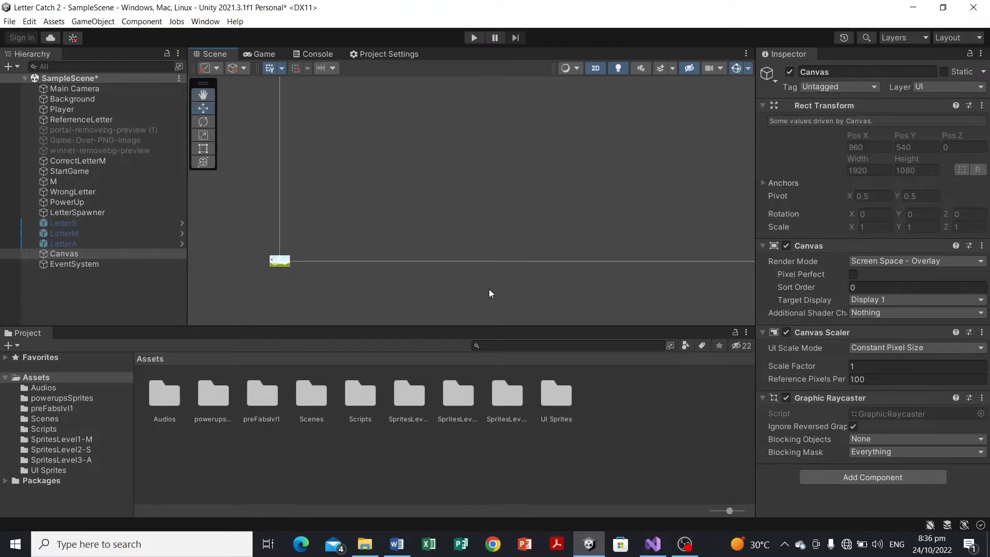
{"action": "scroll", "coordinate": [490, 294], "scroll_direction": "down", "scroll_amount": 3}
{"action": "left_click_drag", "start_coordinate": [533, 303], "coordinate": [335, 256]}
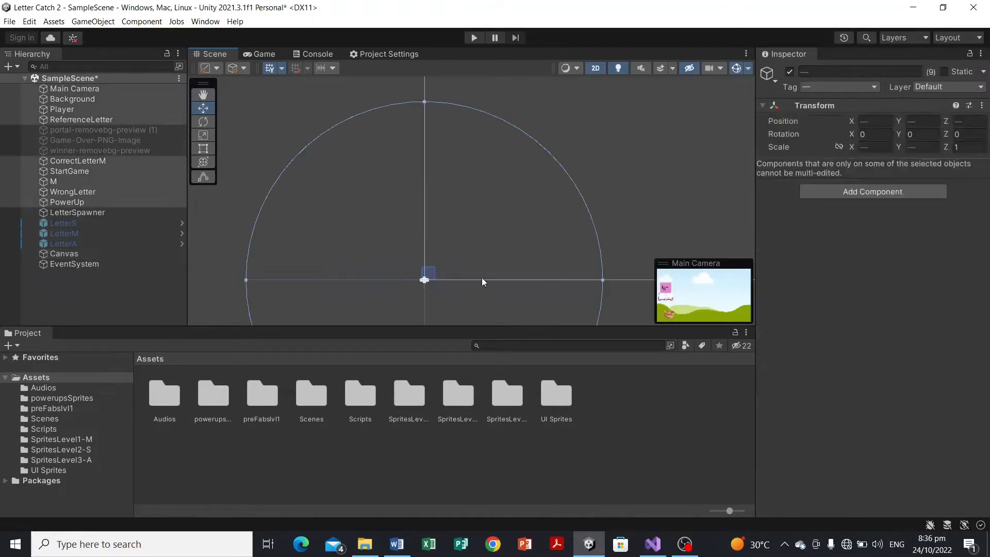
{"action": "left_click", "coordinate": [82, 253]}
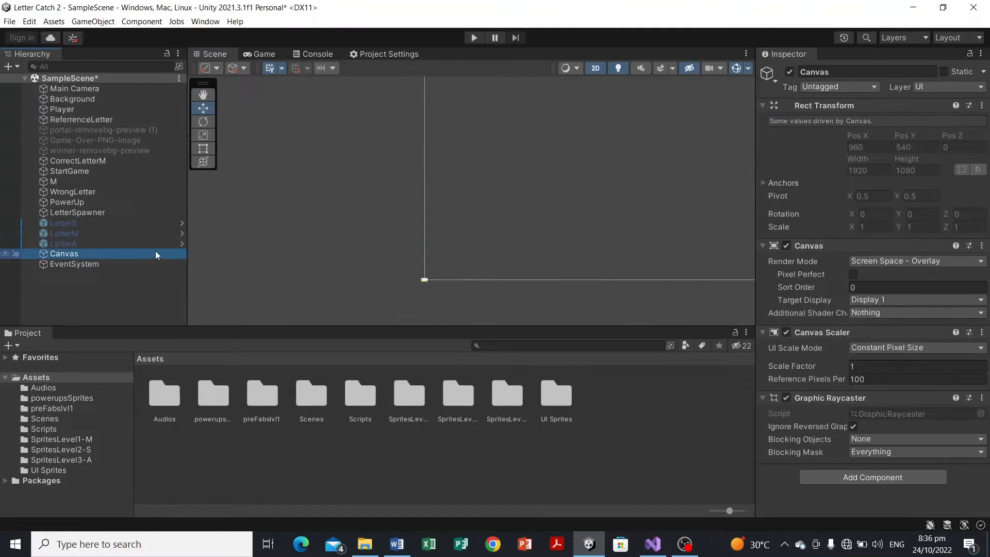
{"action": "scroll", "coordinate": [575, 300], "scroll_direction": "up", "scroll_amount": 3}
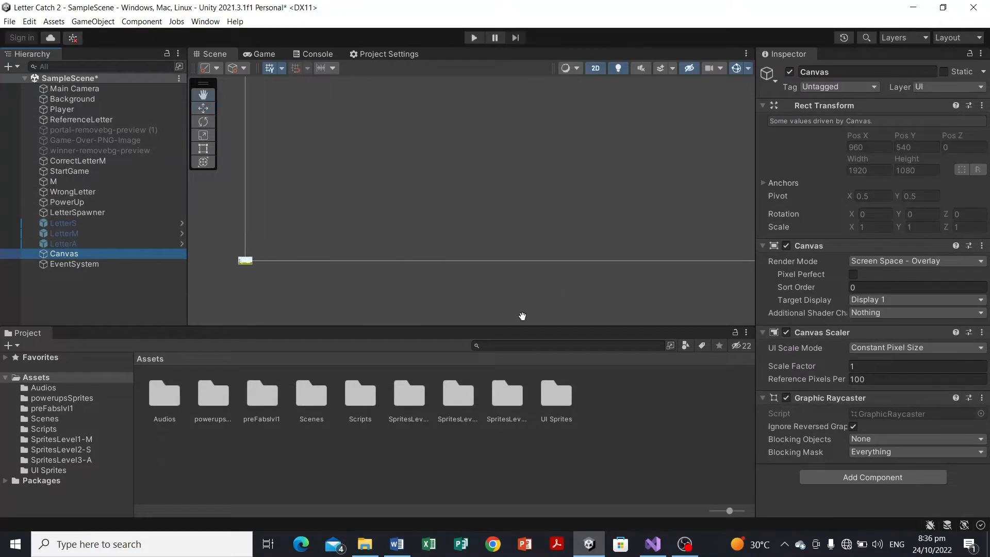
{"action": "scroll", "coordinate": [516, 300], "scroll_direction": "up", "scroll_amount": 2}
{"action": "left_click", "coordinate": [437, 277]}
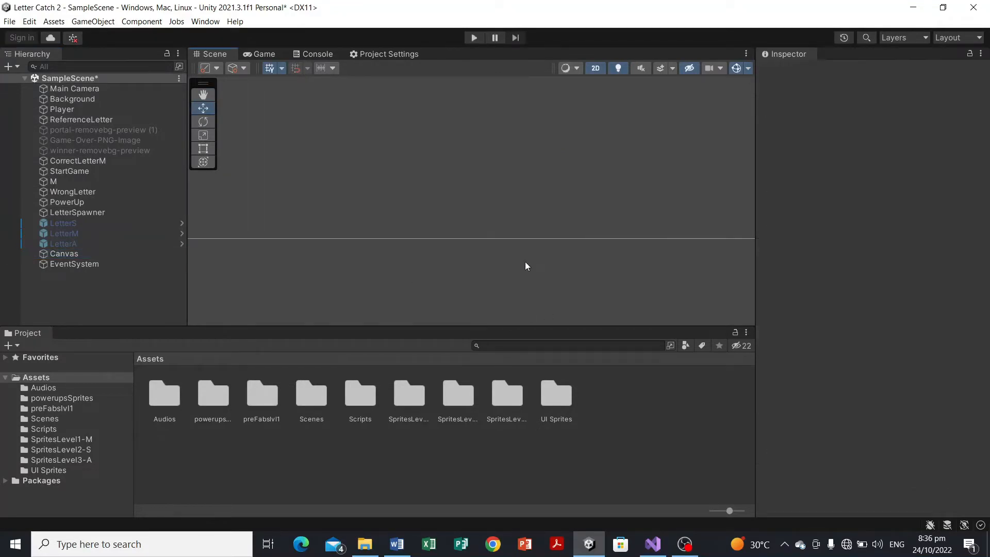
Set the Canvas's render mode to Screen Space - Camera and assign Main Camera as its render camera
{"action": "left_click", "coordinate": [131, 253]}
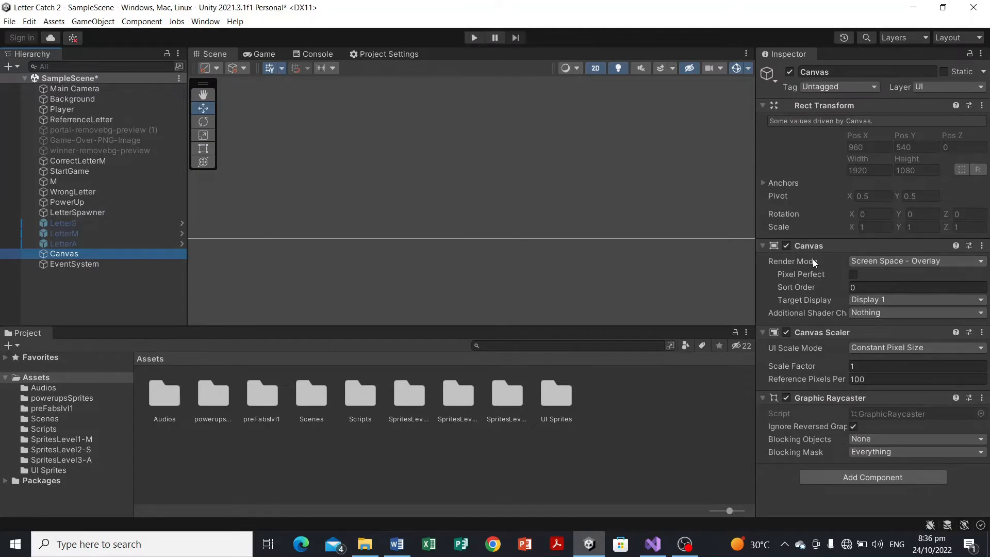
{"action": "left_click", "coordinate": [941, 262]}
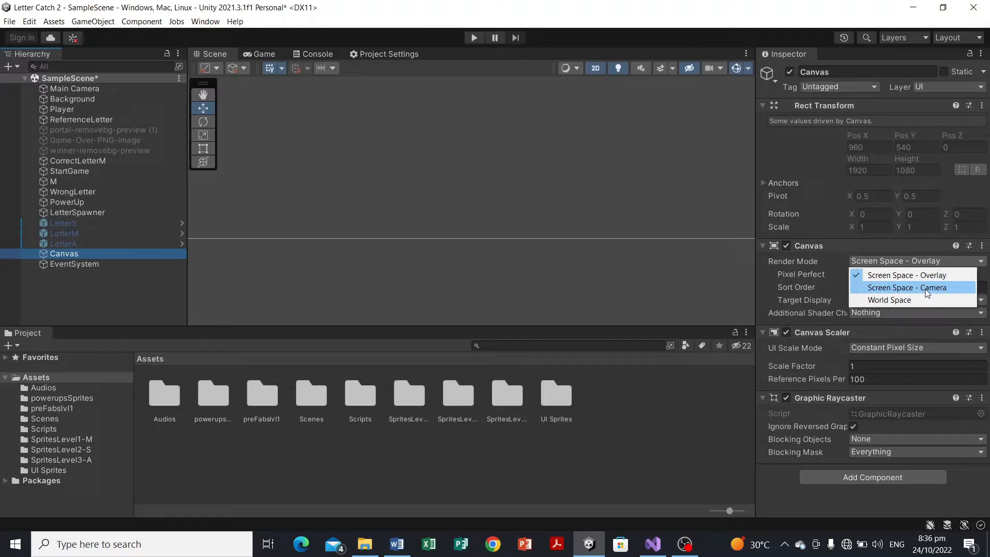
{"action": "left_click", "coordinate": [923, 287]}
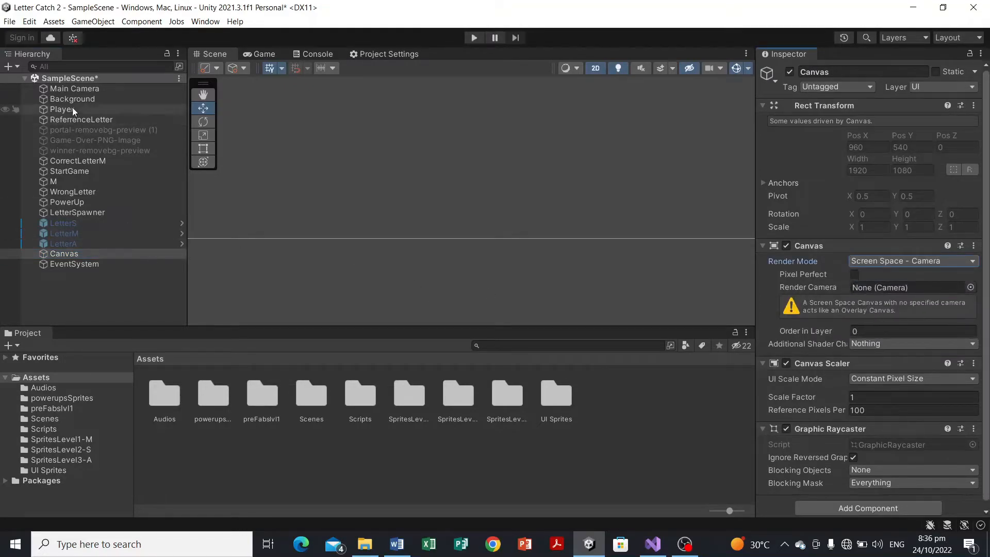
{"action": "left_click", "coordinate": [65, 90]}
{"action": "left_click_drag", "start_coordinate": [65, 90], "coordinate": [868, 290]}
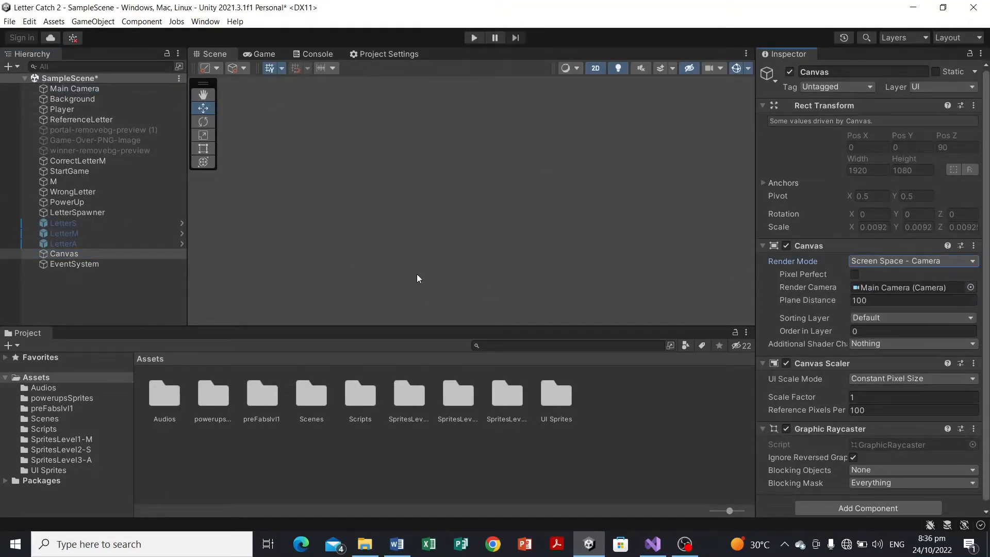
Frame the Canvas in the scene and check how its bounds fit the main camera and background
{"action": "double_click", "coordinate": [61, 253]}
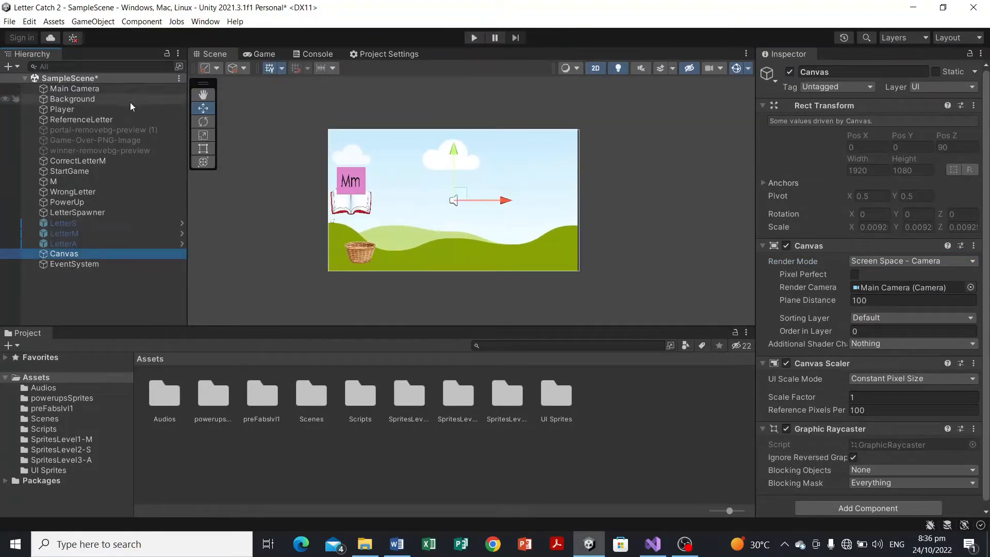
{"action": "left_click", "coordinate": [131, 88]}
{"action": "left_click", "coordinate": [160, 251]}
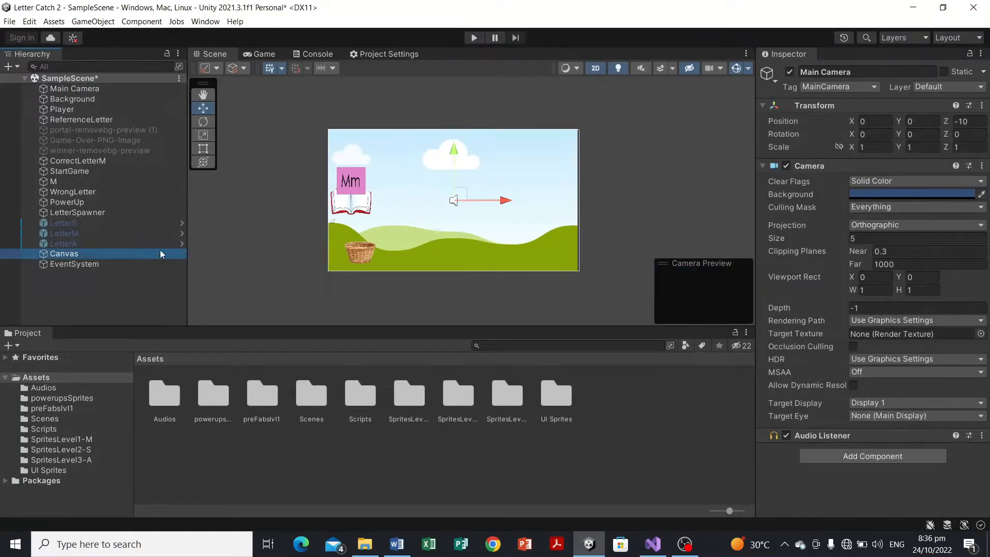
{"action": "scroll", "coordinate": [579, 155], "scroll_direction": "up", "scroll_amount": 5}
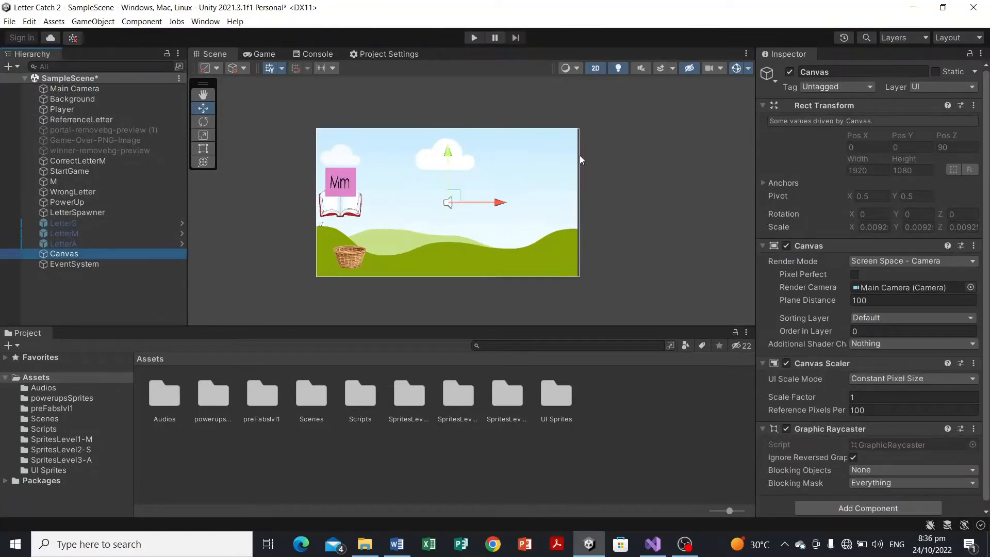
{"action": "scroll", "coordinate": [579, 156], "scroll_direction": "down", "scroll_amount": 2}
{"action": "scroll", "coordinate": [580, 155], "scroll_direction": "up", "scroll_amount": 2}
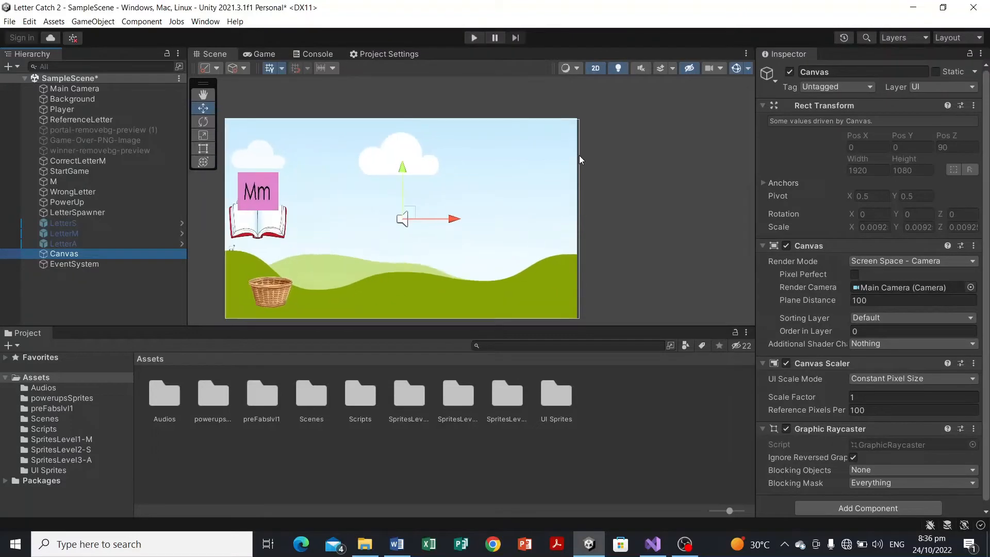
{"action": "middle_click_drag", "start_coordinate": [600, 179], "coordinate": [658, 158]}
{"action": "left_click", "coordinate": [658, 150]}
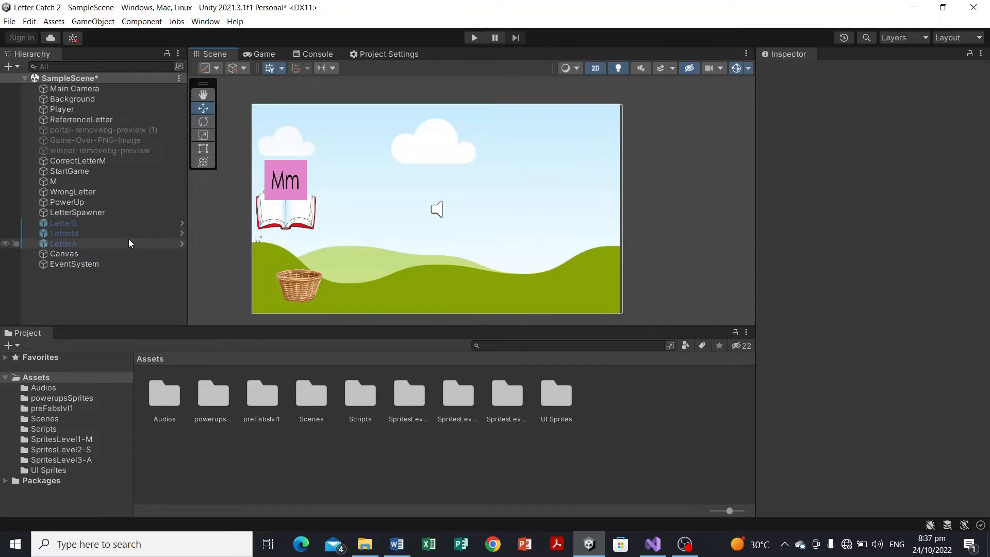
Add a UI Image as a child of the Canvas and name it Life
{"action": "left_click", "coordinate": [75, 253]}
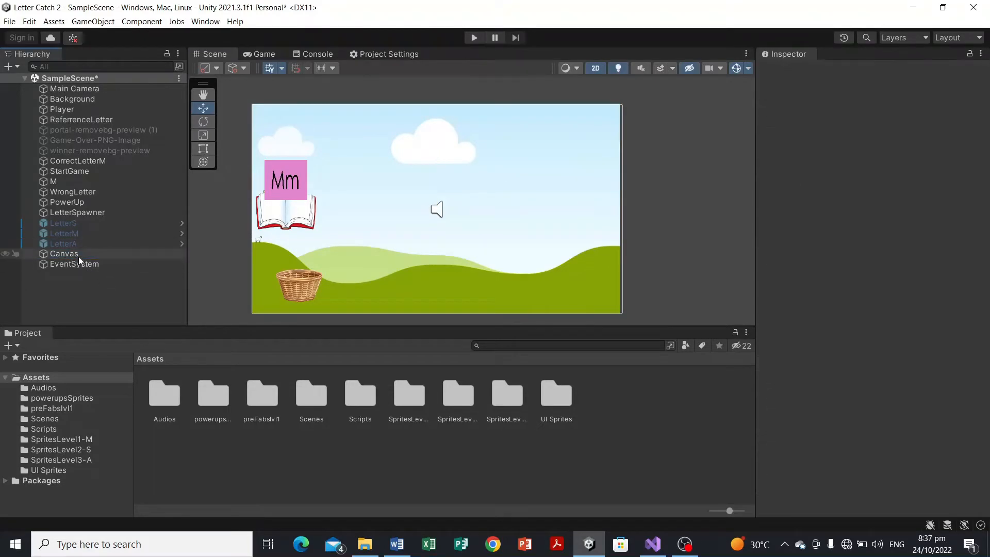
{"action": "right_click", "coordinate": [79, 254]}
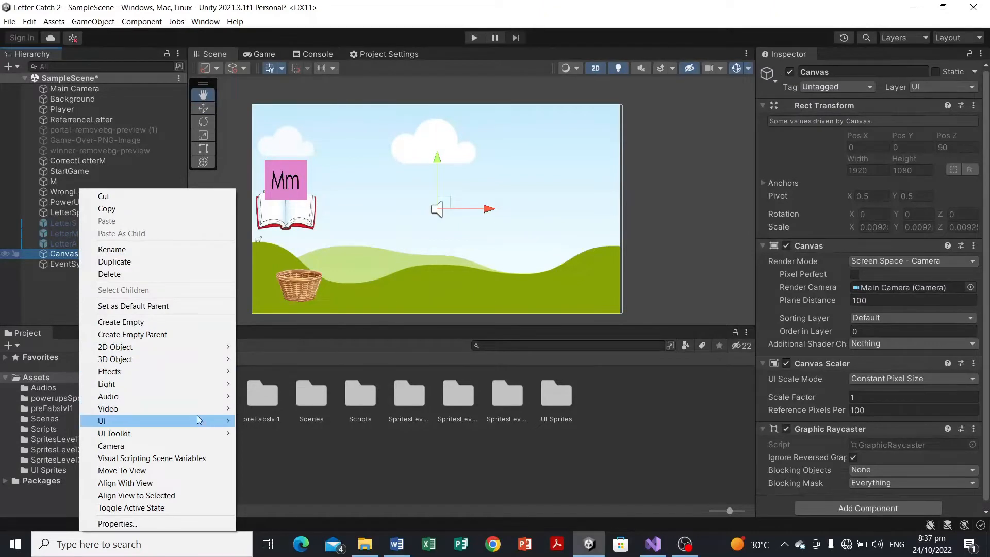
{"action": "mouse_move", "coordinate": [205, 422]}
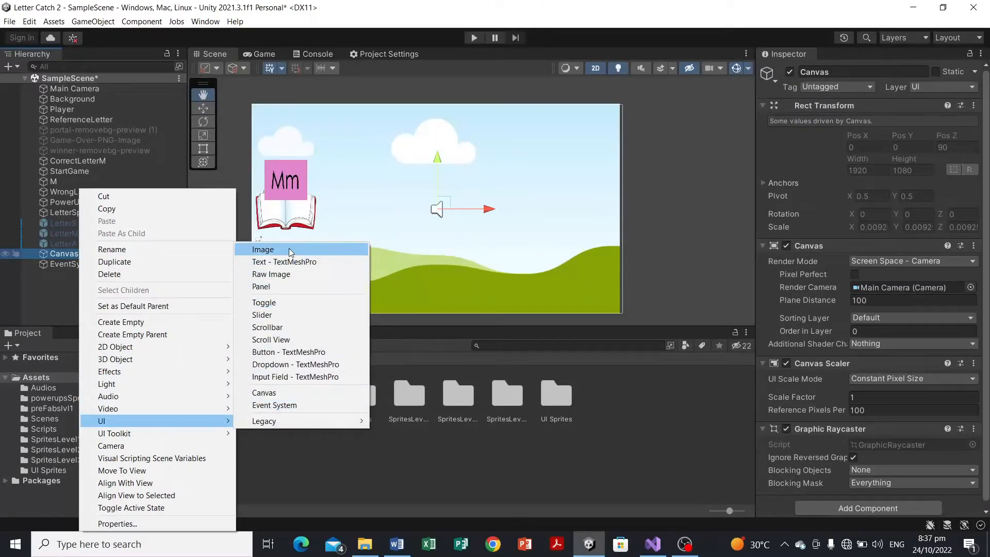
{"action": "left_click", "coordinate": [287, 249]}
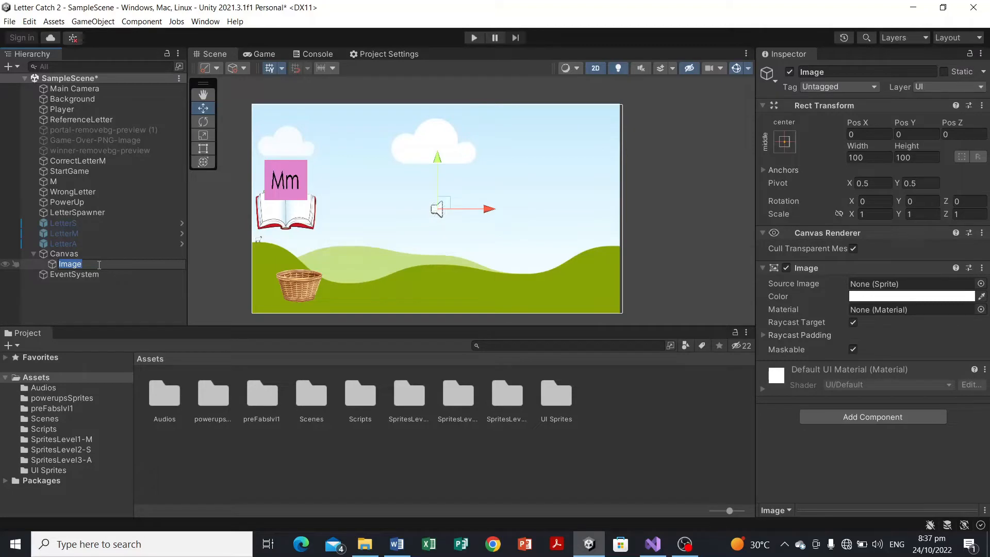
{"action": "type", "text": "ife"}
{"action": "left_click", "coordinate": [93, 292]}
{"action": "left_click", "coordinate": [99, 265]}
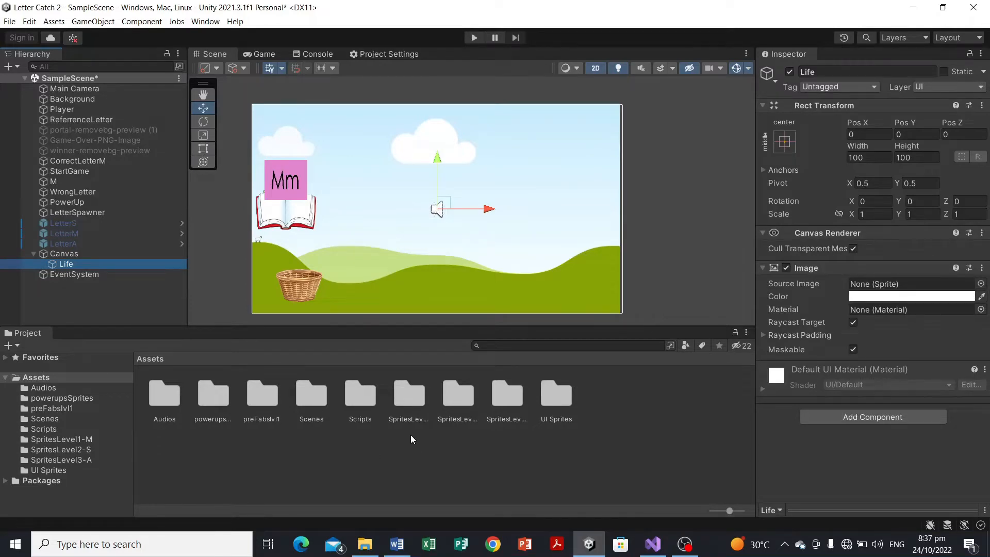
Assign the catcher-removebg-preview sprite from UI Sprites as Life's source image and move Life to about X 87, Y 94
{"action": "double_click", "coordinate": [567, 403]}
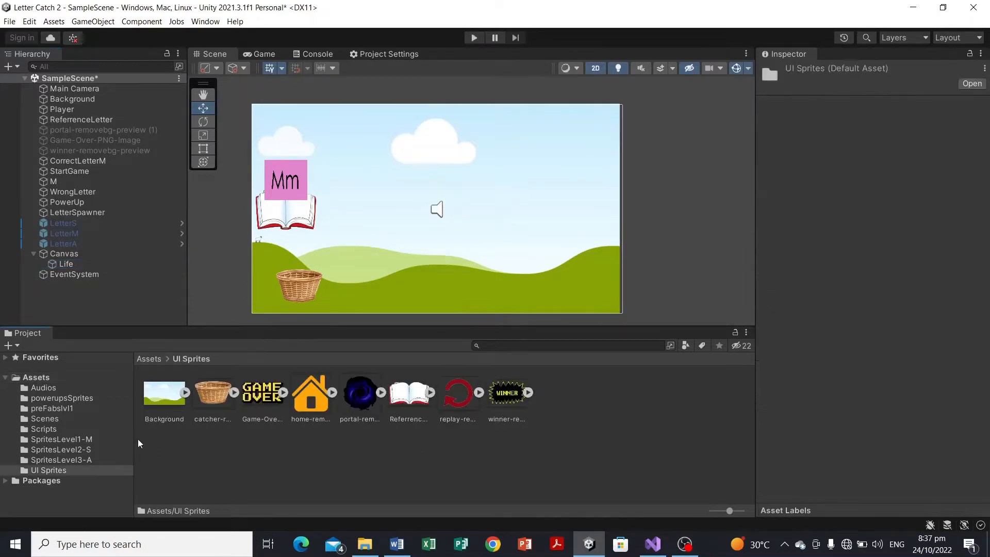
{"action": "left_click", "coordinate": [85, 263]}
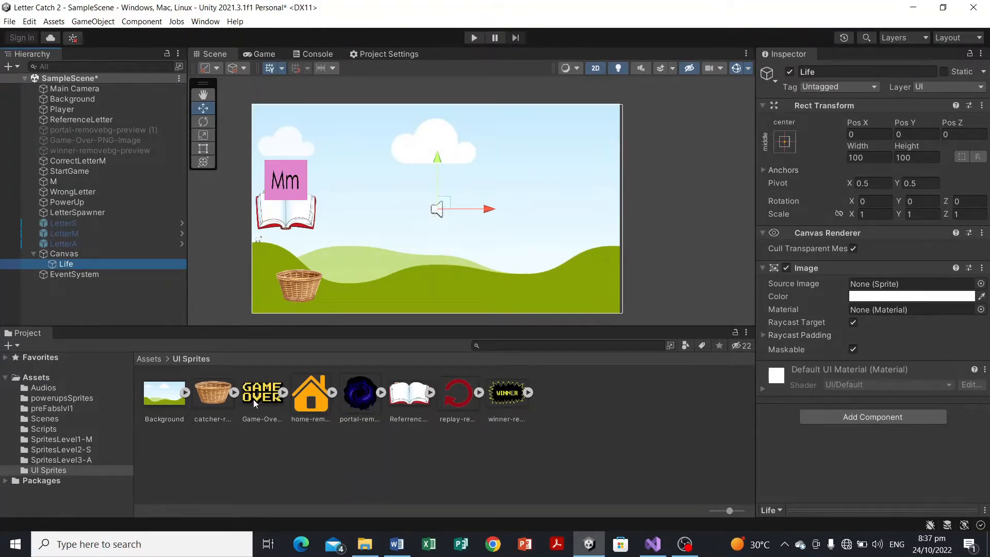
{"action": "left_click_drag", "start_coordinate": [211, 400], "coordinate": [900, 284]}
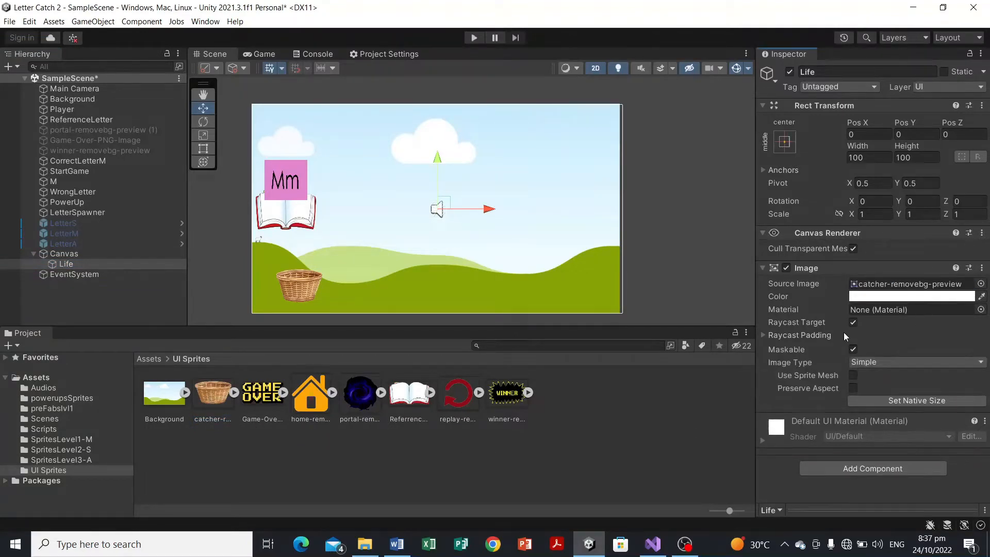
{"action": "left_click_drag", "start_coordinate": [443, 206], "coordinate": [462, 187]}
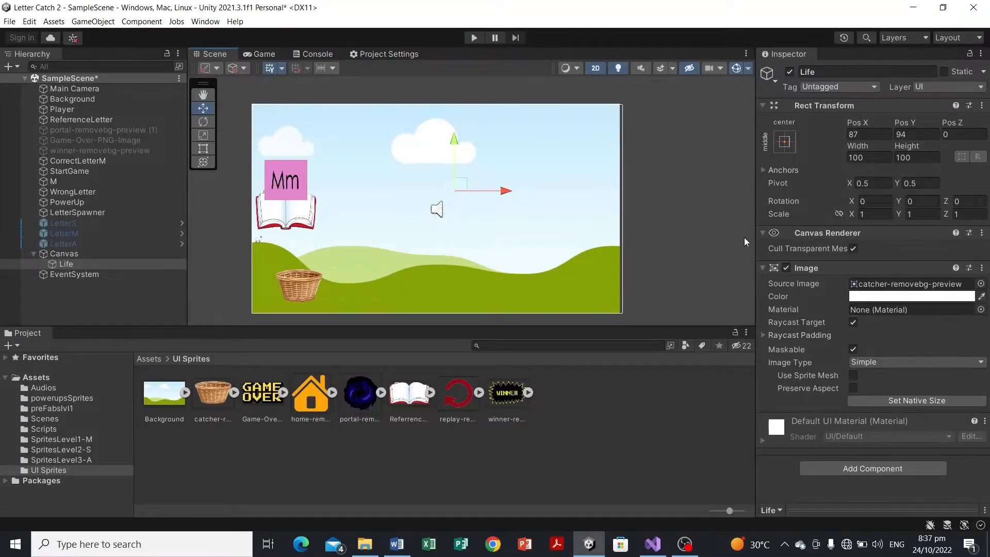
Set the Canvas's sorting layer to Letter
{"action": "left_click", "coordinate": [64, 254]}
{"action": "scroll", "coordinate": [886, 361], "scroll_direction": "down", "scroll_amount": 1}
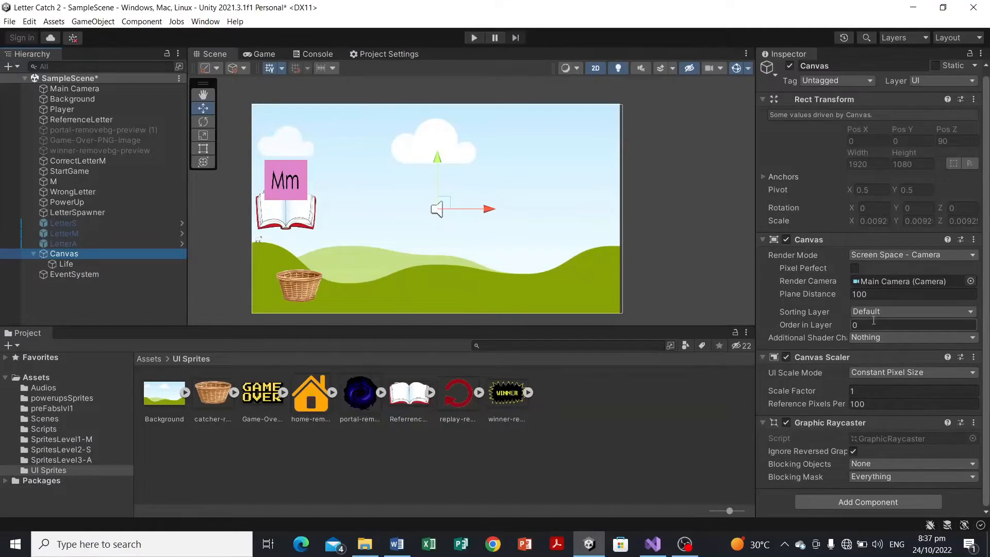
{"action": "left_click", "coordinate": [897, 311]}
{"action": "left_click", "coordinate": [893, 339]}
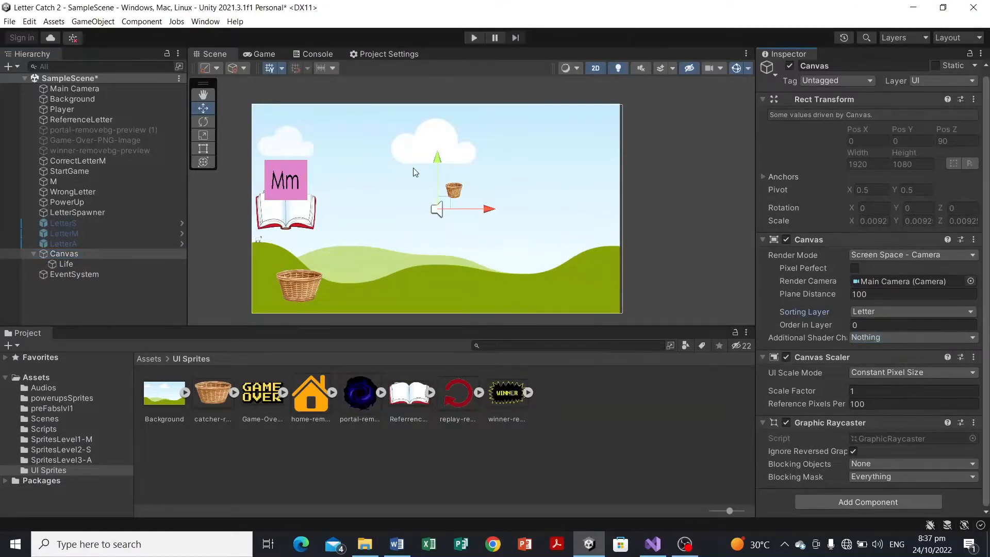
Move Life up to the background's upper edge, at about X 269, Y 461, checking its placement in the Game view
{"action": "left_click", "coordinate": [461, 192]}
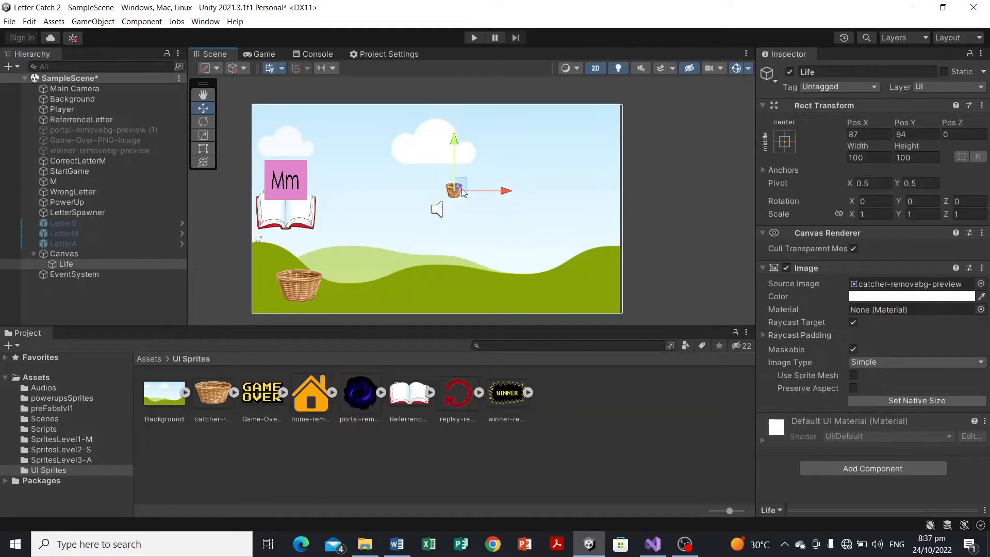
{"action": "left_click_drag", "start_coordinate": [463, 192], "coordinate": [482, 162]}
{"action": "scroll", "coordinate": [481, 191], "scroll_direction": "up", "scroll_amount": 3}
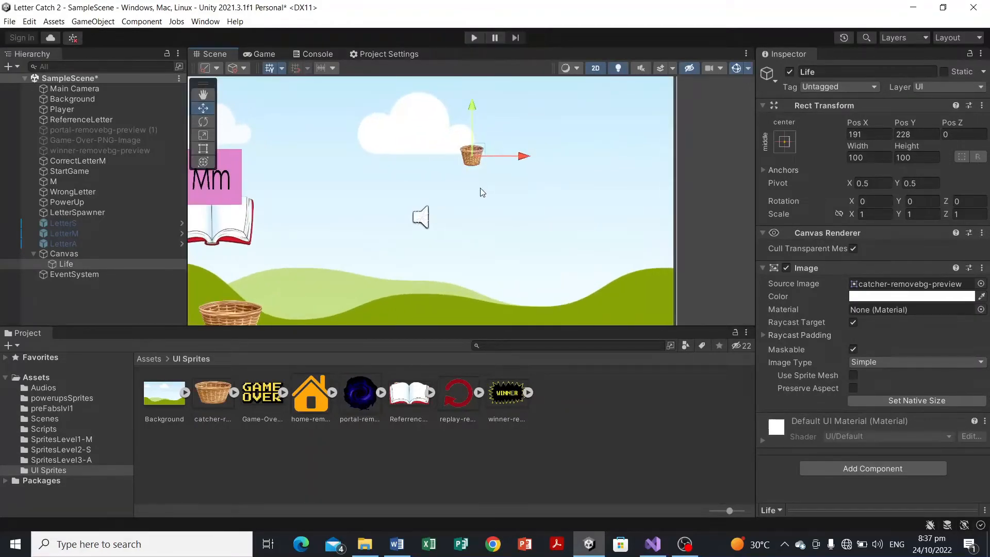
{"action": "scroll", "coordinate": [481, 191], "scroll_direction": "down", "scroll_amount": 3}
{"action": "scroll", "coordinate": [481, 191], "scroll_direction": "up", "scroll_amount": 2}
{"action": "left_click_drag", "start_coordinate": [477, 165], "coordinate": [498, 112]}
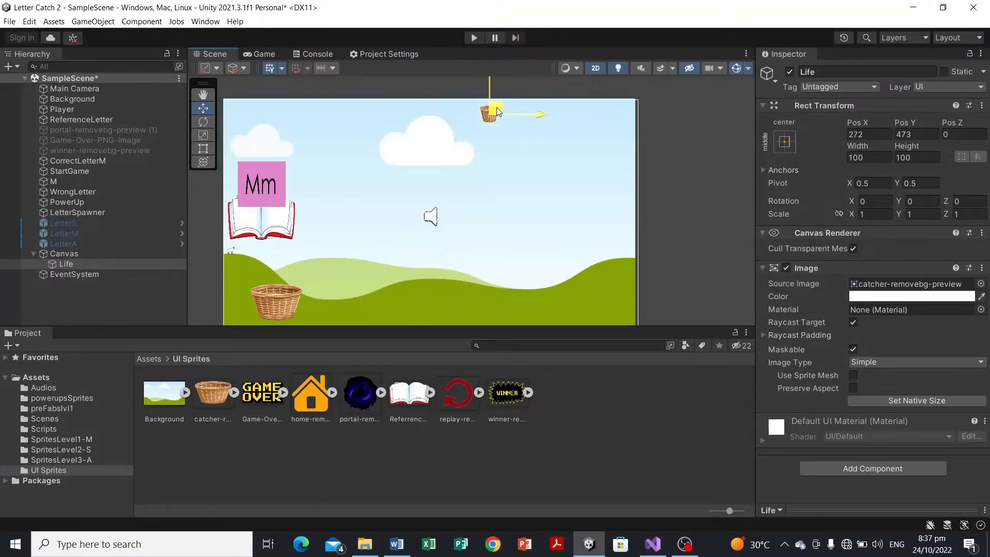
{"action": "left_click", "coordinate": [265, 52]}
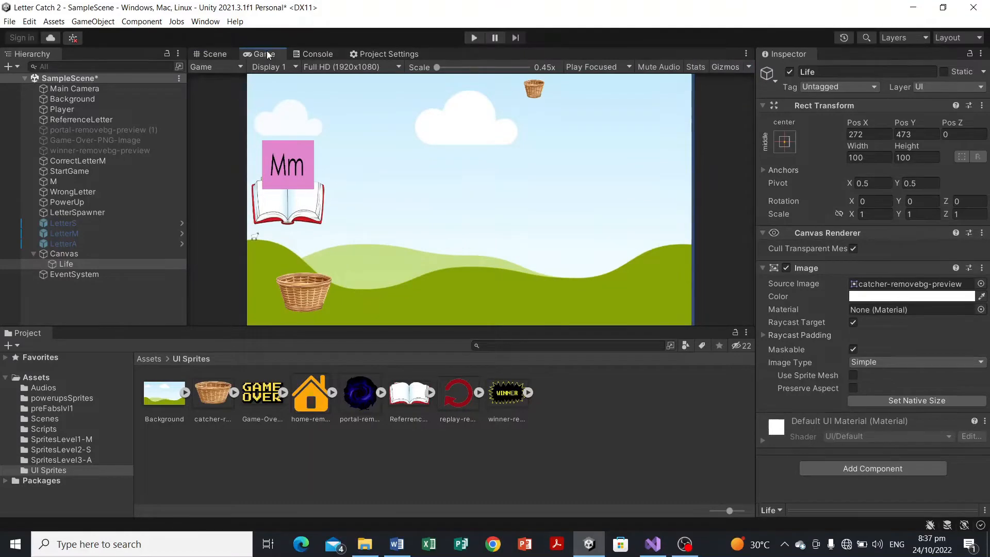
{"action": "left_click", "coordinate": [215, 54]}
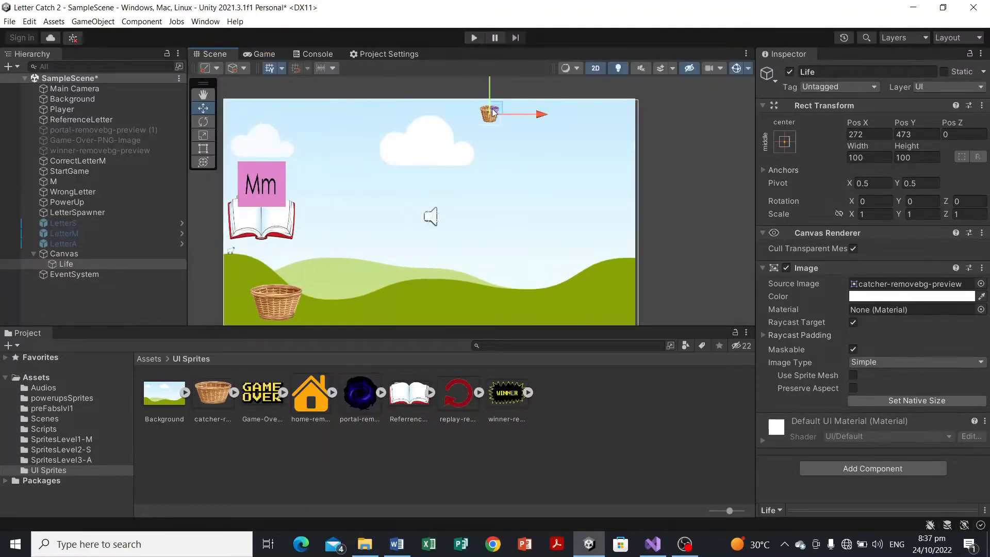
{"action": "left_click_drag", "start_coordinate": [492, 108], "coordinate": [491, 110]}
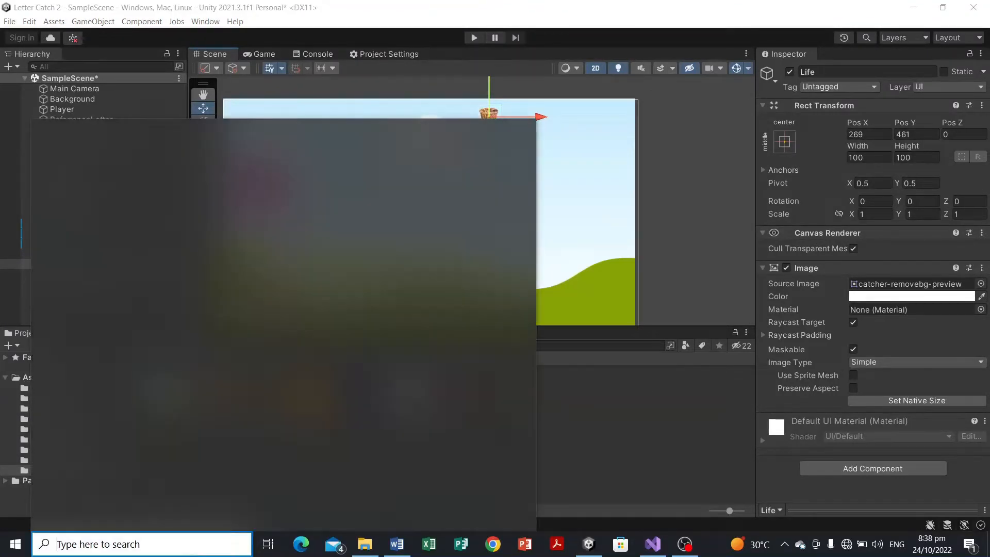
Open Notepad, write down Life's position as "269x y 461", and return to Unity
{"action": "type", "text": "note"}
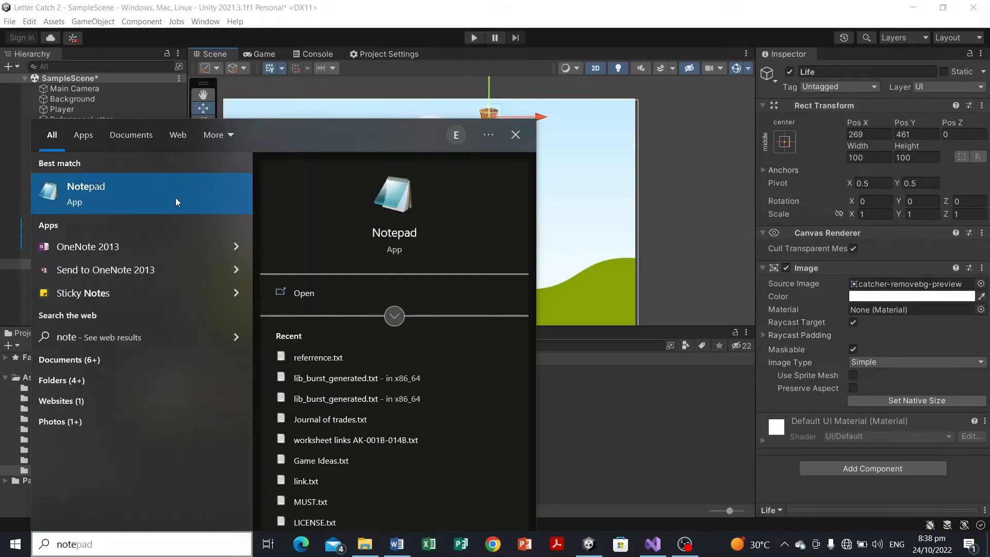
{"action": "left_click", "coordinate": [175, 197]}
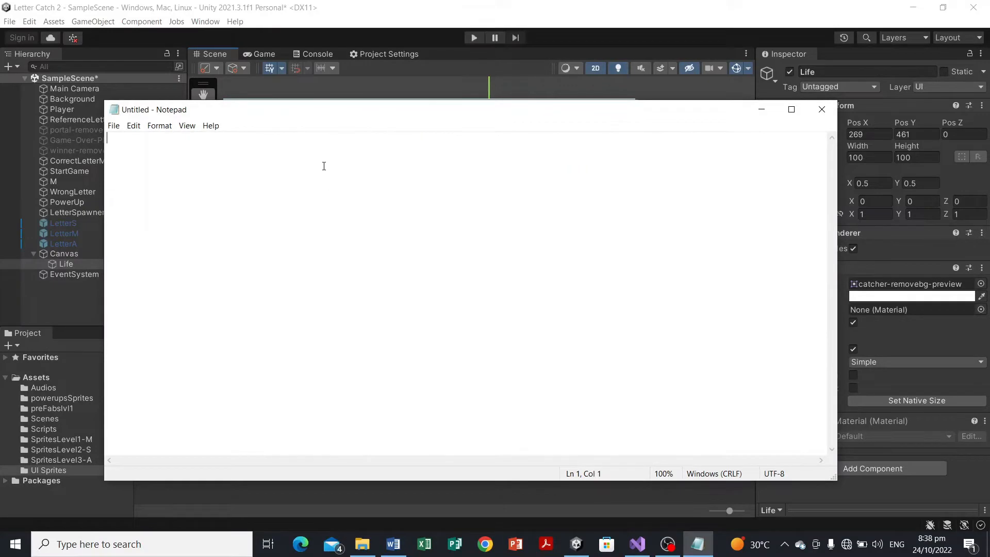
{"action": "left_click_drag", "start_coordinate": [414, 115], "coordinate": [379, 132]}
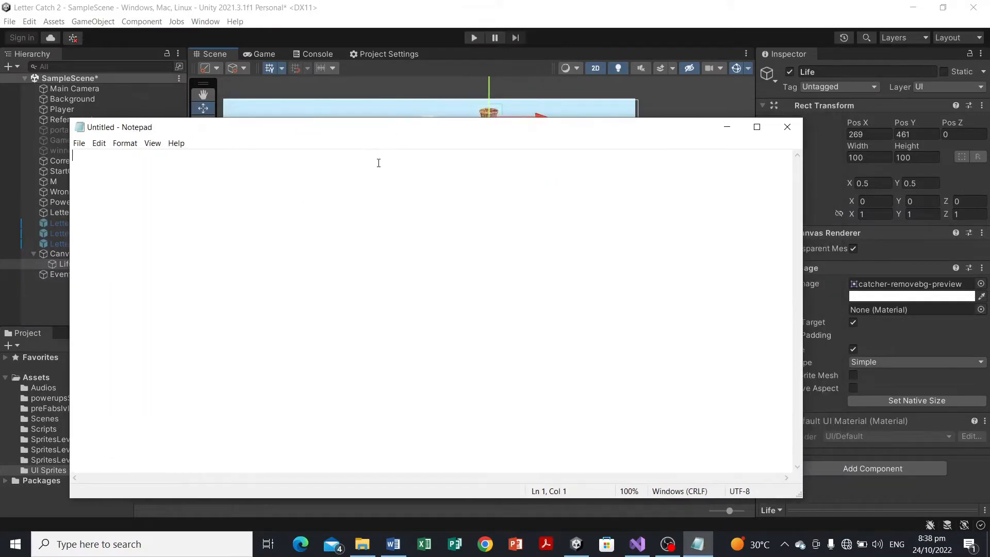
{"action": "type", "text": "269x y 46"}
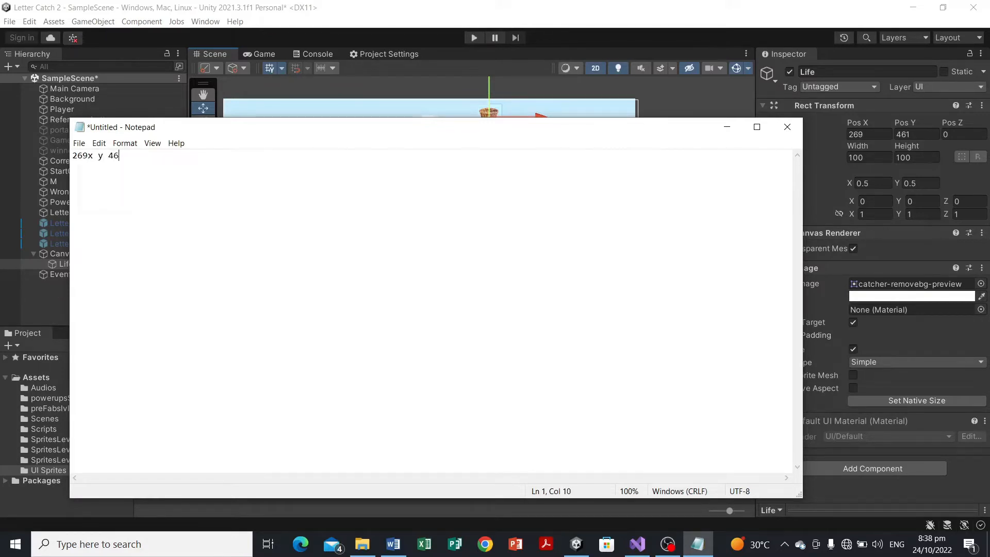
{"action": "type", "text": "1"}
{"action": "left_click", "coordinate": [727, 127]}
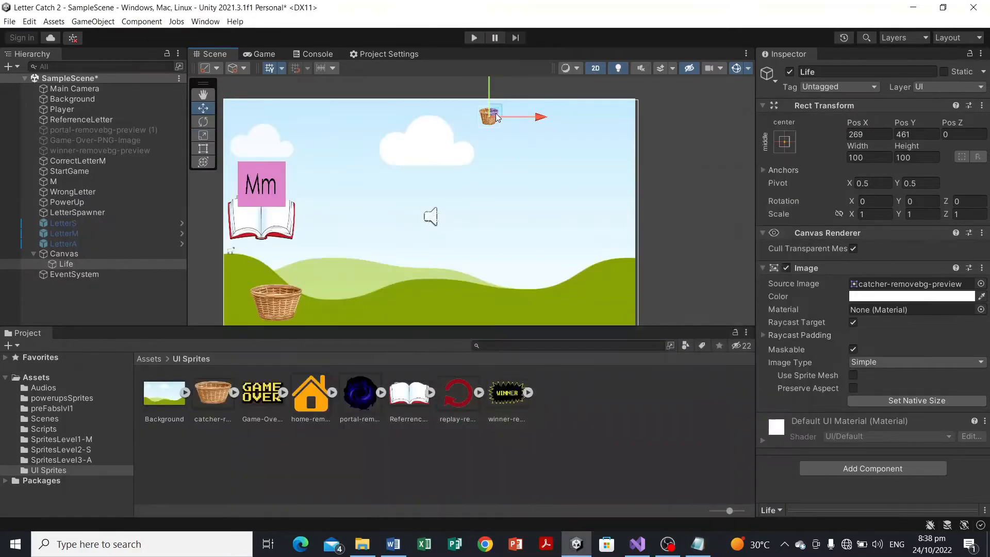
Nudge Life sideways to about X 263 and set its Pos Y to 461
{"action": "left_click_drag", "start_coordinate": [496, 114], "coordinate": [495, 116]}
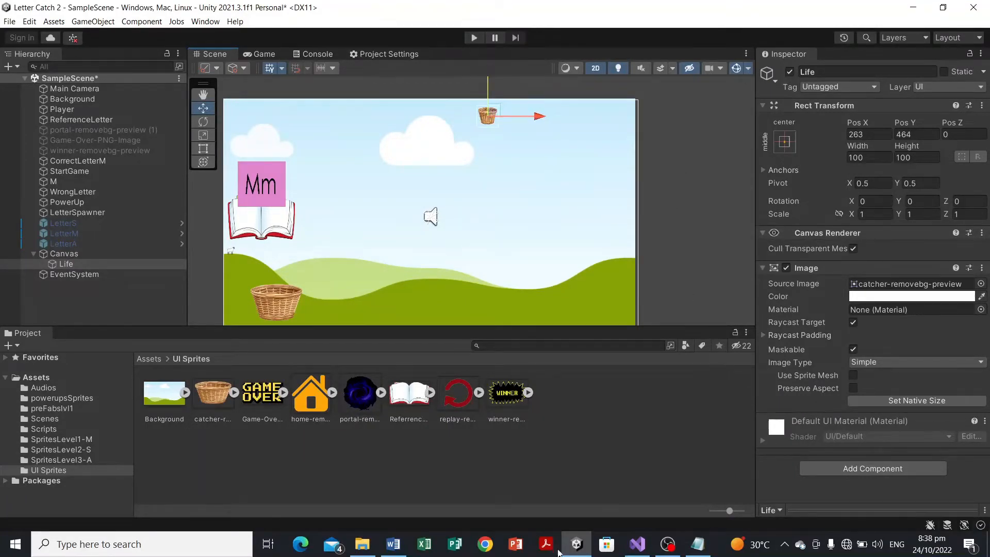
{"action": "left_click", "coordinate": [702, 546]}
{"action": "left_click", "coordinate": [703, 546]}
{"action": "left_click", "coordinate": [913, 134]}
{"action": "left_click", "coordinate": [926, 133]}
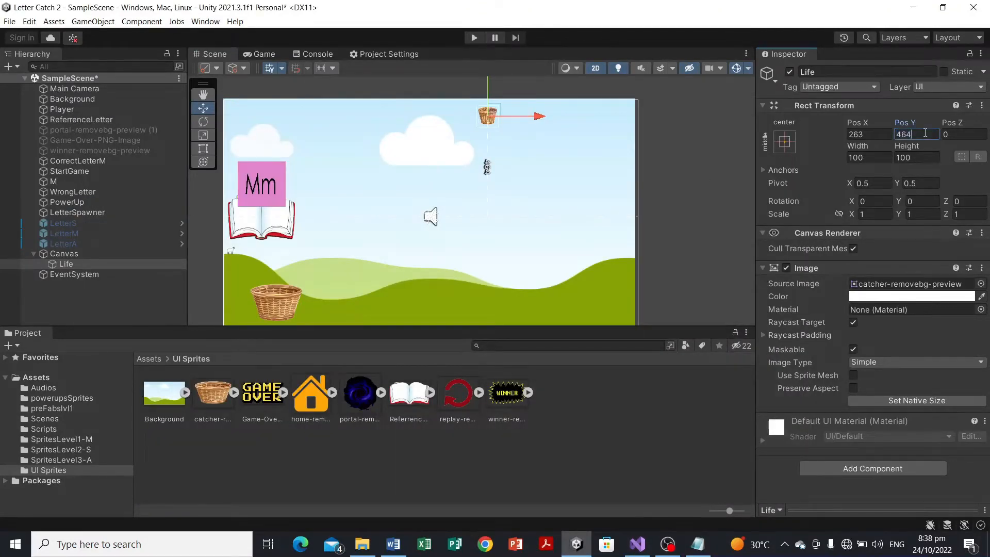
{"action": "key", "text": "BackSpace"}
{"action": "type", "text": "1"}
{"action": "left_click", "coordinate": [604, 208]}
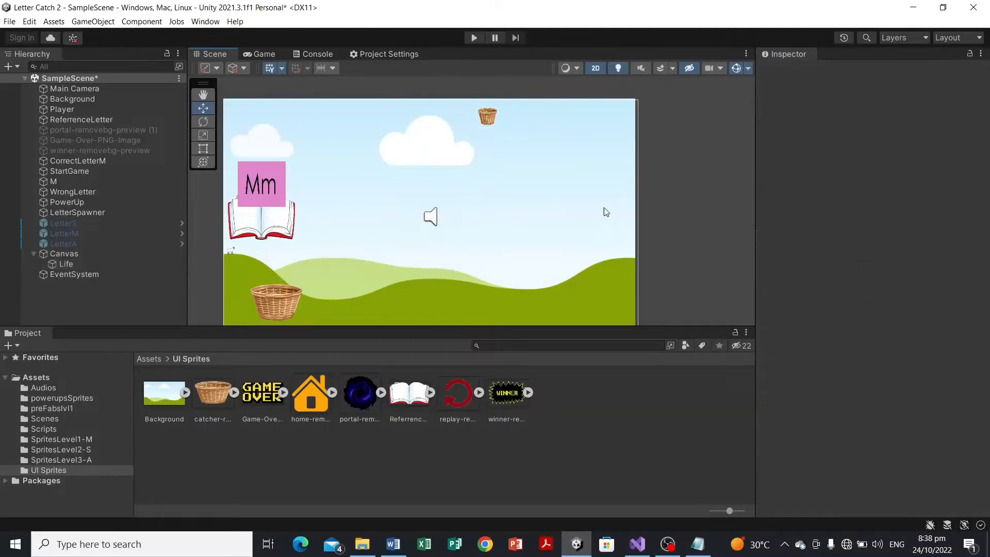
Duplicate the Life image under the Canvas and rename the copy Score
{"action": "left_click", "coordinate": [76, 262]}
{"action": "right_click", "coordinate": [77, 262]}
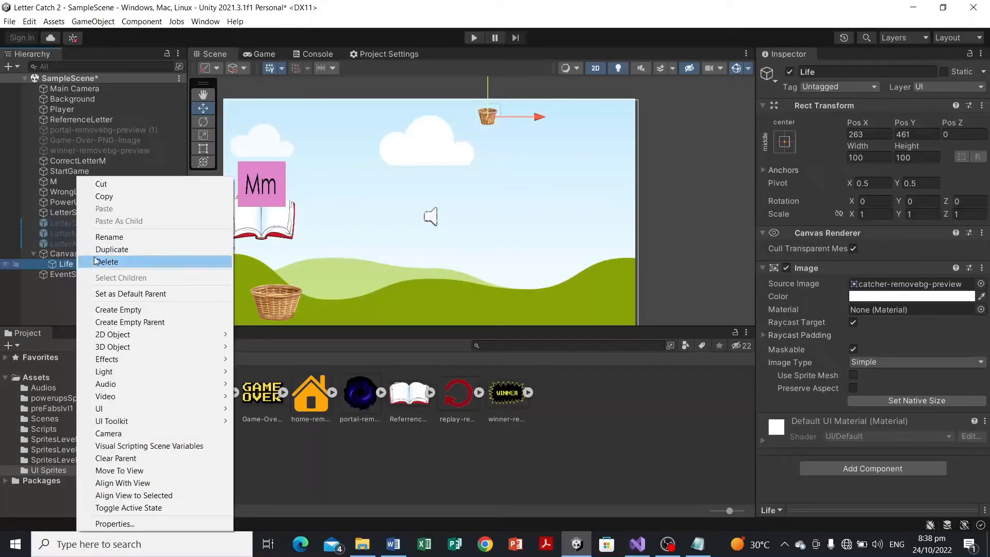
{"action": "left_click", "coordinate": [134, 249]}
{"action": "right_click", "coordinate": [92, 271]}
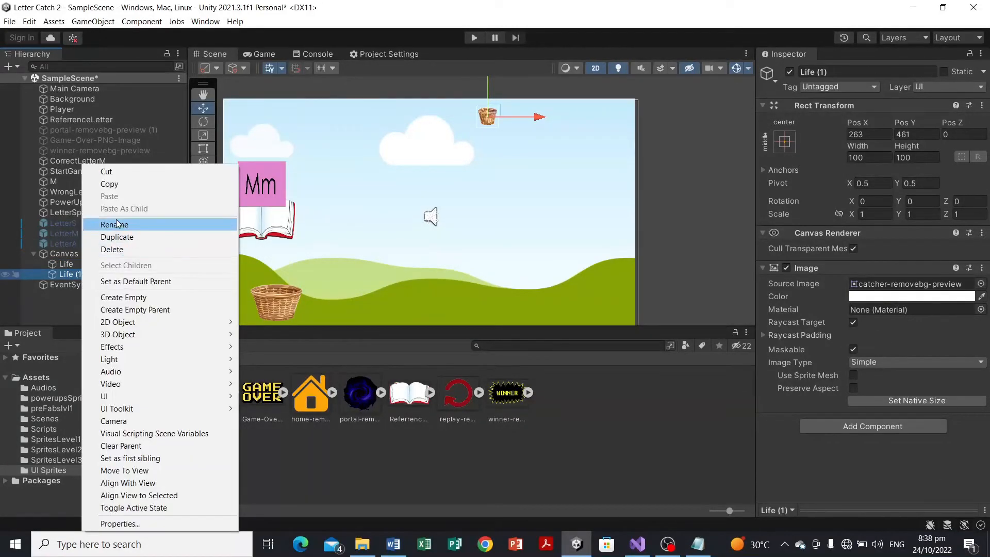
{"action": "left_click", "coordinate": [129, 225]}
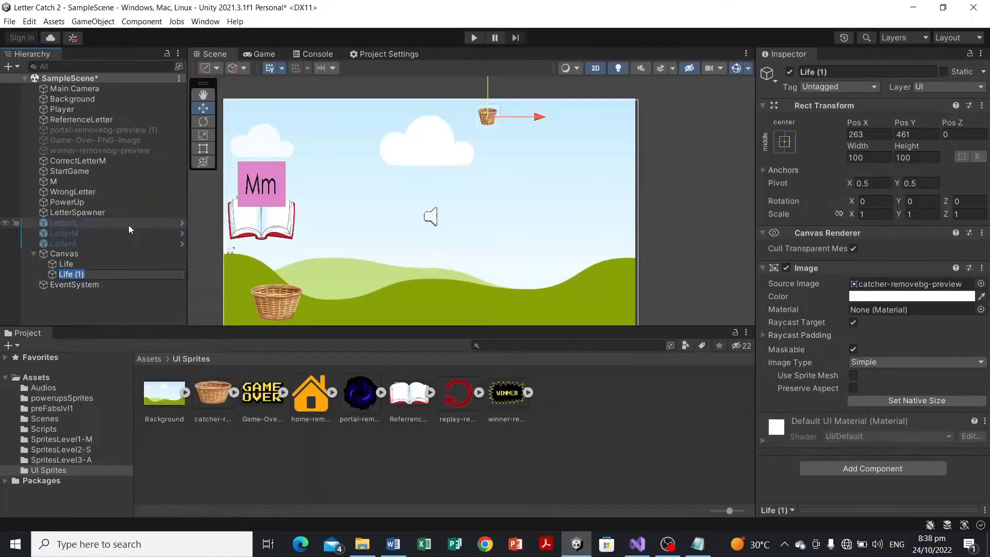
{"action": "type", "text": "Score"}
{"action": "left_click", "coordinate": [130, 293]}
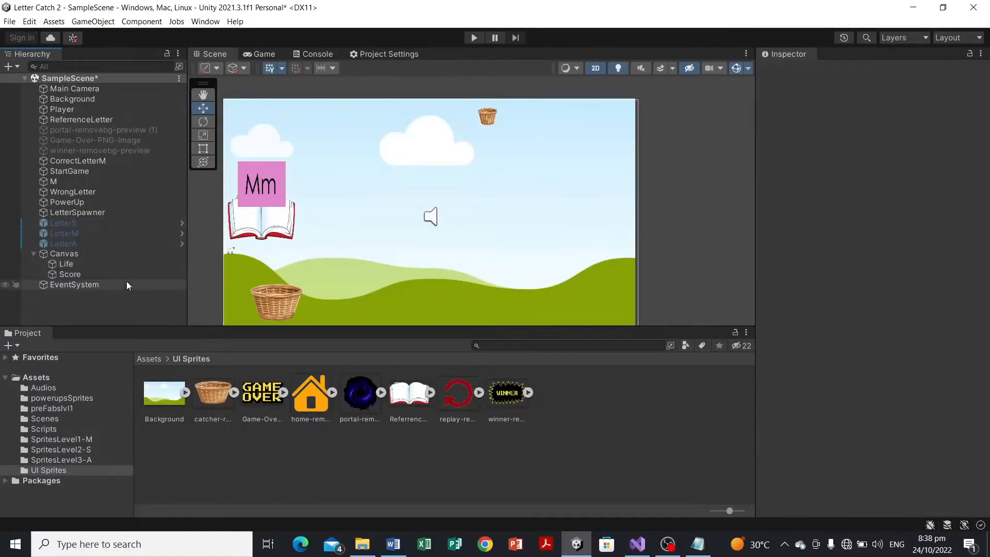
Duplicate the Score image under the Canvas and rename the copy PowerUp
{"action": "left_click", "coordinate": [127, 277]}
{"action": "right_click", "coordinate": [127, 277]}
{"action": "left_click", "coordinate": [179, 237]}
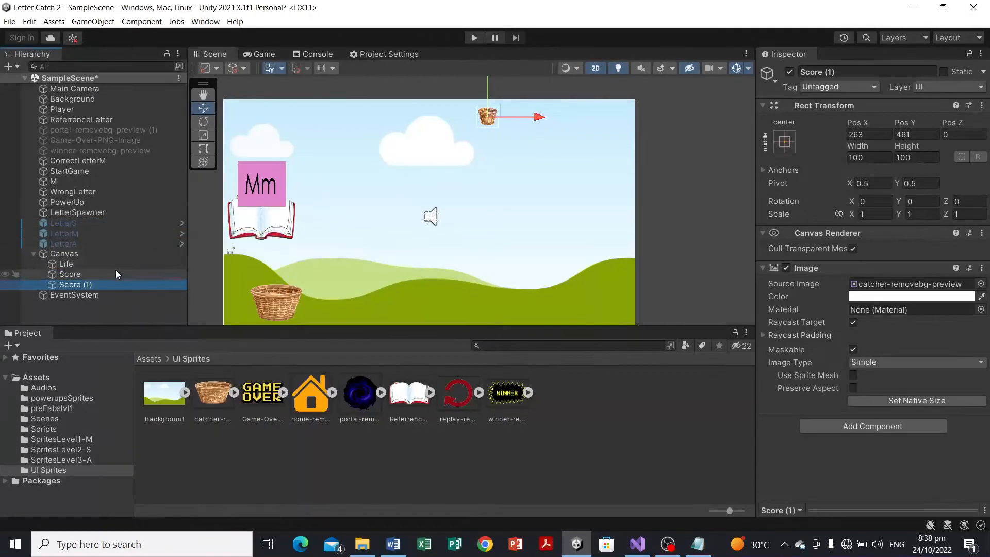
{"action": "right_click", "coordinate": [100, 284]}
{"action": "left_click", "coordinate": [150, 224]}
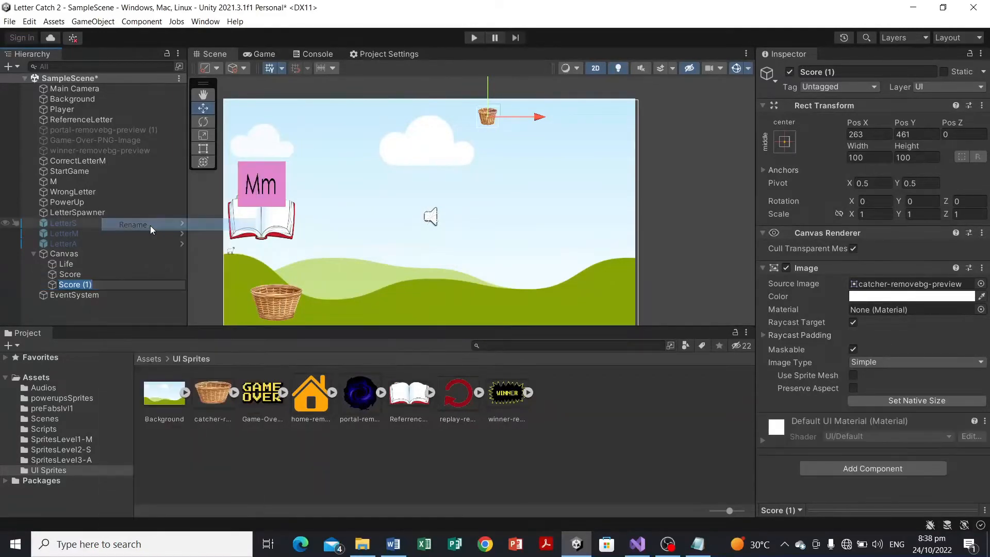
{"action": "type", "text": "PowerUp"}
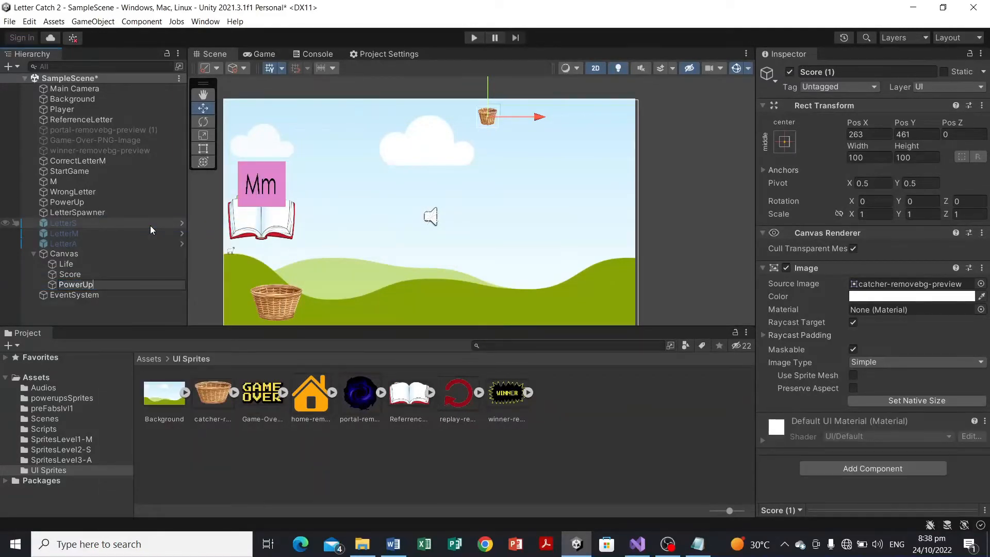
{"action": "left_click", "coordinate": [165, 275]}
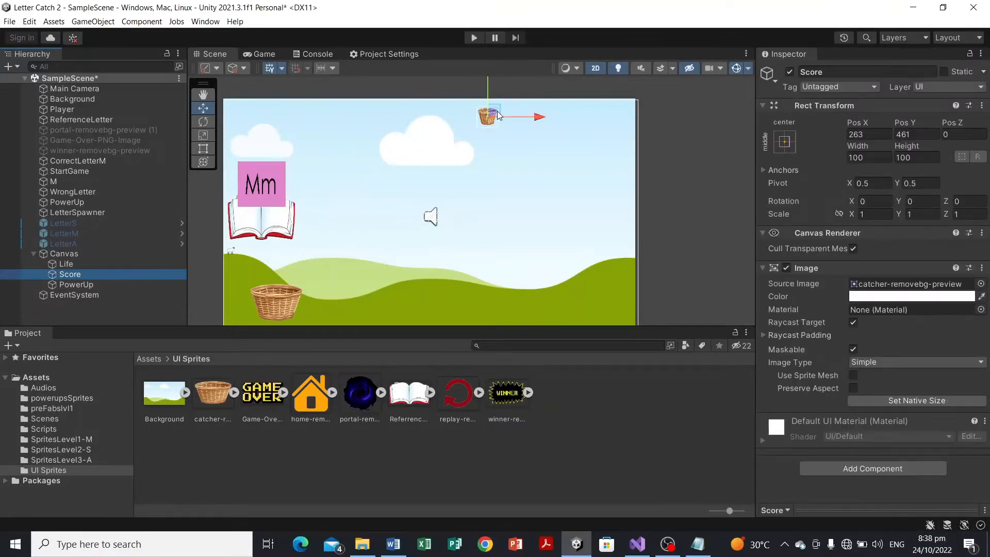
Check the noted coordinates in Notepad, move Score above the large cloud to about X -29, and set its Pos Y to 461
{"action": "left_click", "coordinate": [699, 544]}
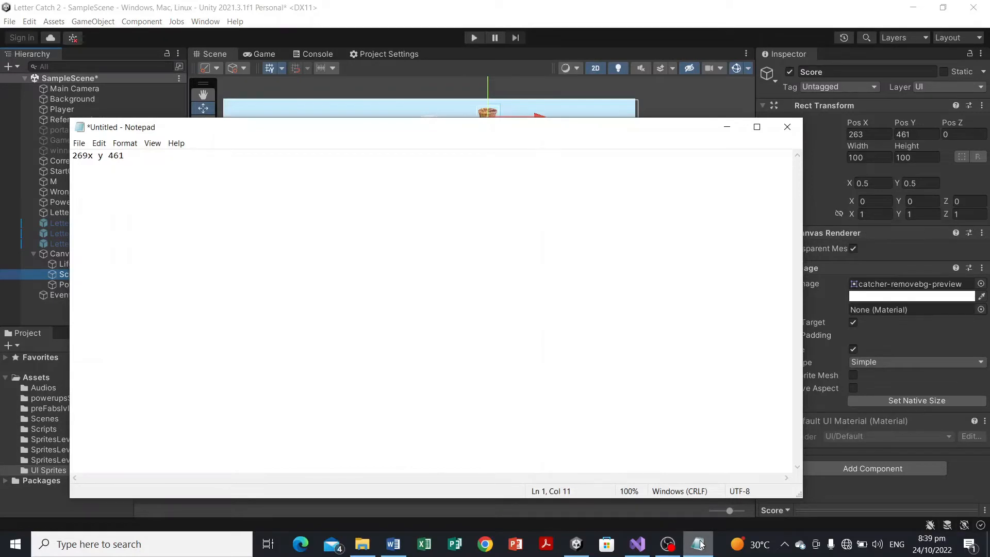
{"action": "left_click", "coordinate": [701, 545]}
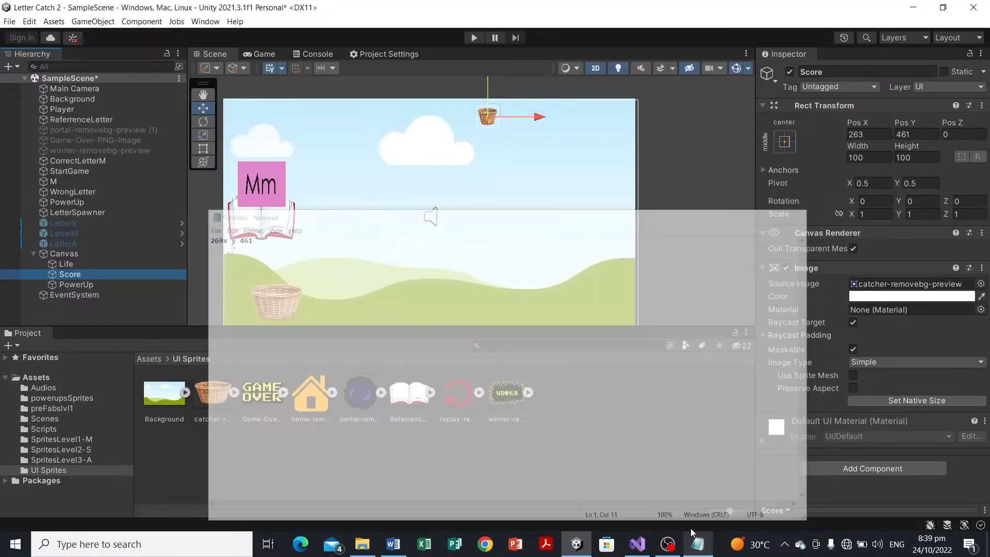
{"action": "left_click_drag", "start_coordinate": [496, 113], "coordinate": [437, 119]}
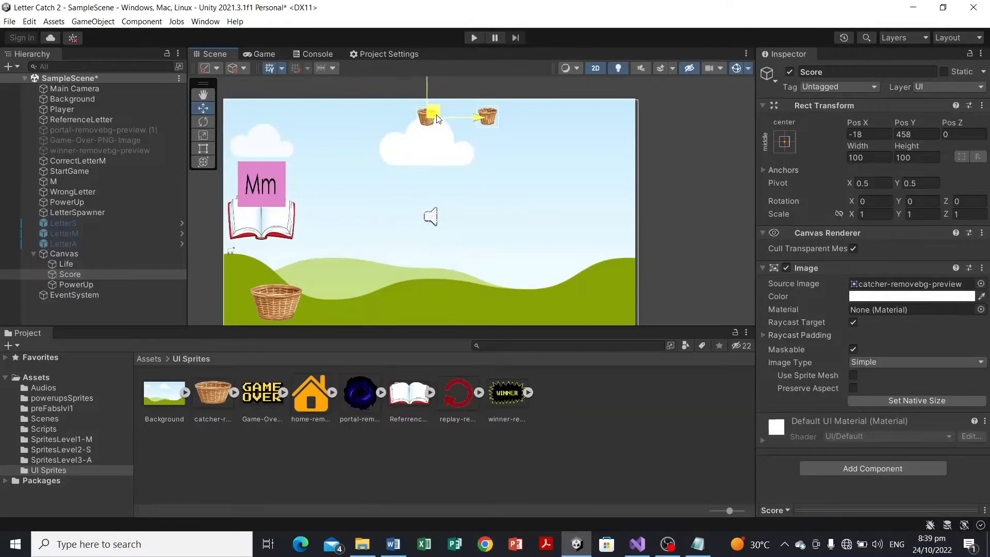
{"action": "left_click_drag", "start_coordinate": [438, 118], "coordinate": [436, 118]}
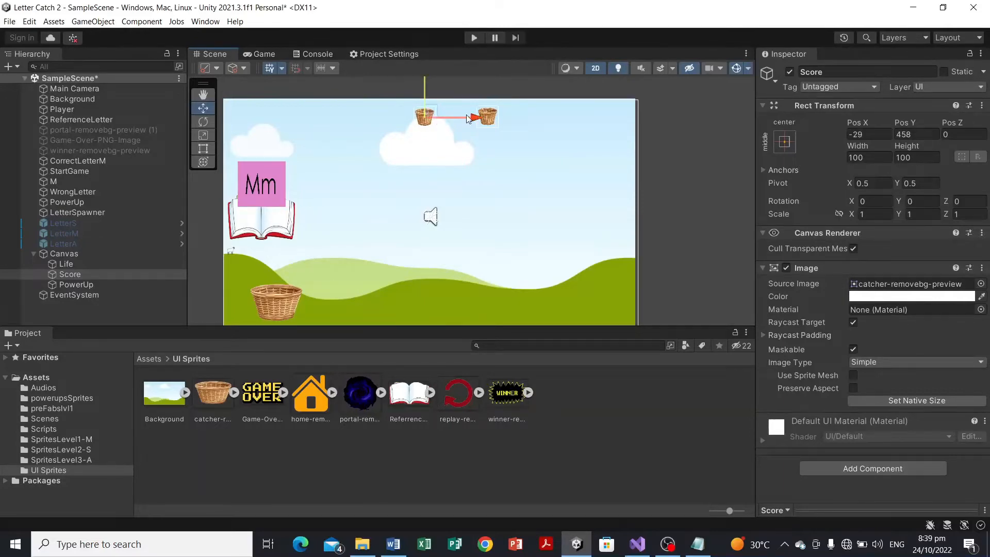
{"action": "left_click", "coordinate": [697, 546]}
{"action": "left_click", "coordinate": [696, 546]}
{"action": "left_click", "coordinate": [916, 133]}
{"action": "type", "text": "461"}
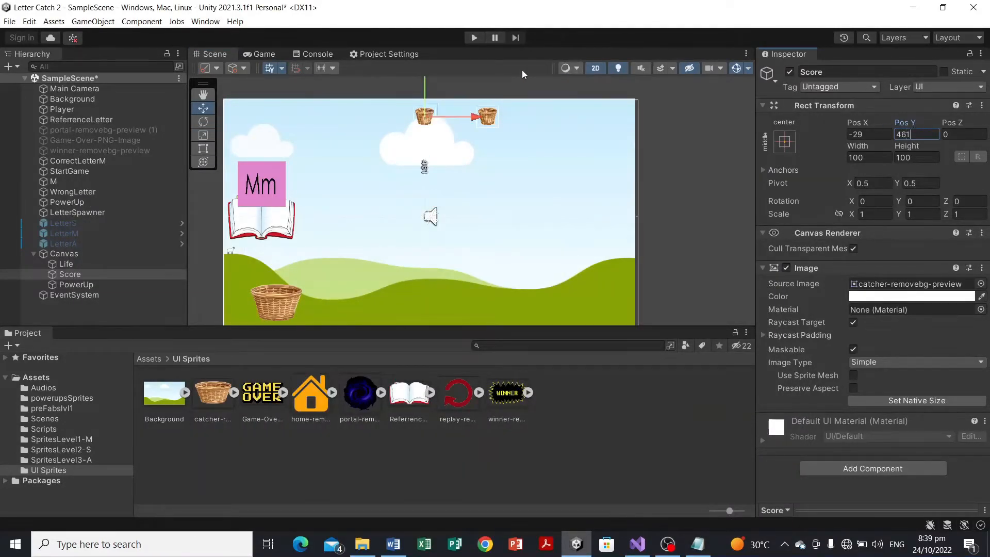
Move PowerUp to about X 573, Y 452 and Score just below Life to about X 231, Y 261
{"action": "left_click", "coordinate": [132, 289]}
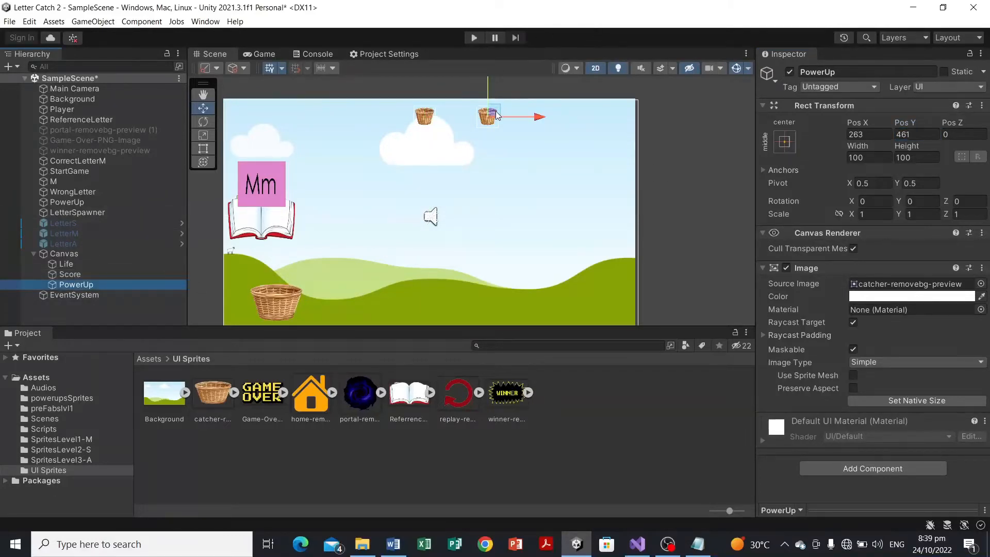
{"action": "left_click_drag", "start_coordinate": [497, 115], "coordinate": [562, 113]}
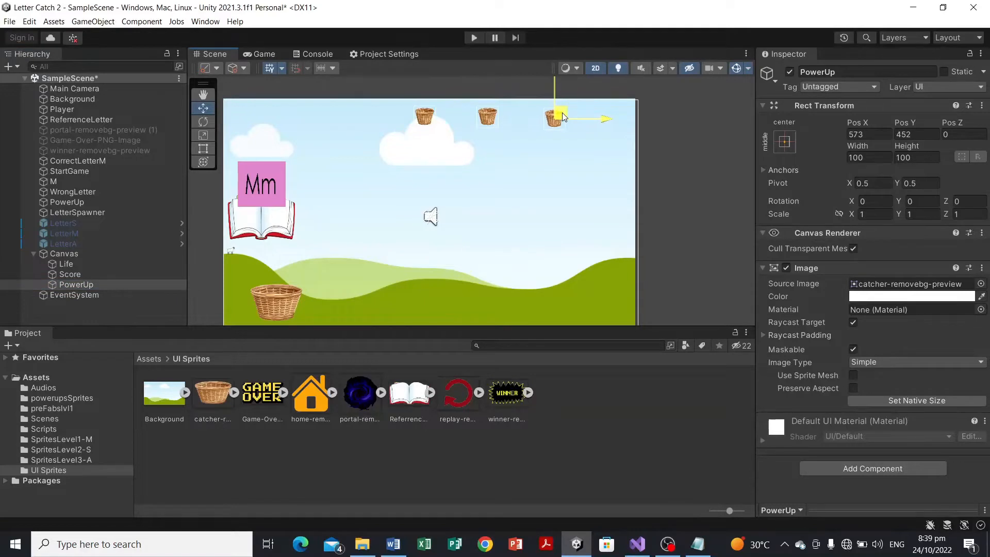
{"action": "left_click", "coordinate": [433, 119]}
{"action": "left_click", "coordinate": [432, 120]}
{"action": "left_click_drag", "start_coordinate": [431, 120], "coordinate": [487, 162]}
Move PowerUp above the large cloud, to about X -66, Y 464
{"action": "left_click", "coordinate": [562, 120]}
{"action": "left_click", "coordinate": [562, 116]}
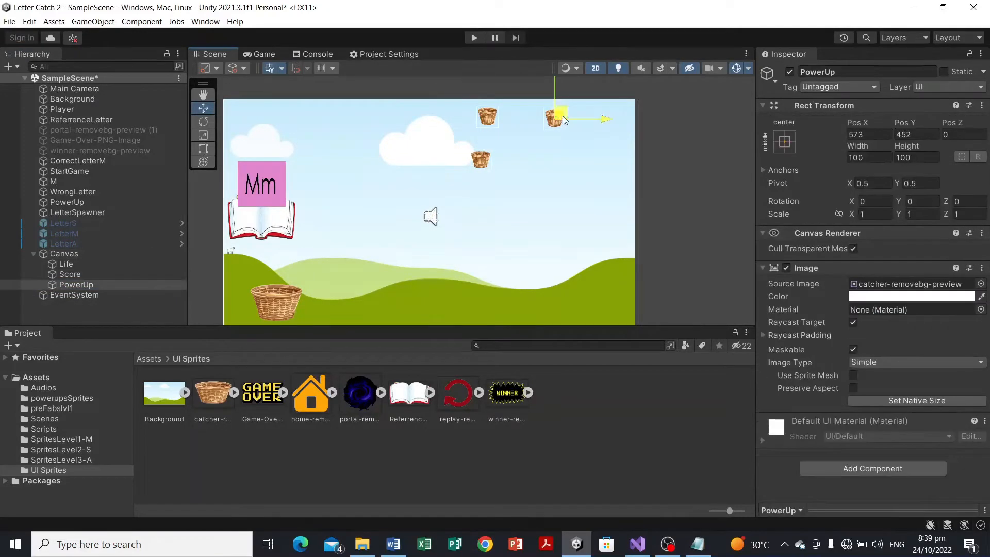
{"action": "left_click_drag", "start_coordinate": [562, 115], "coordinate": [425, 117]}
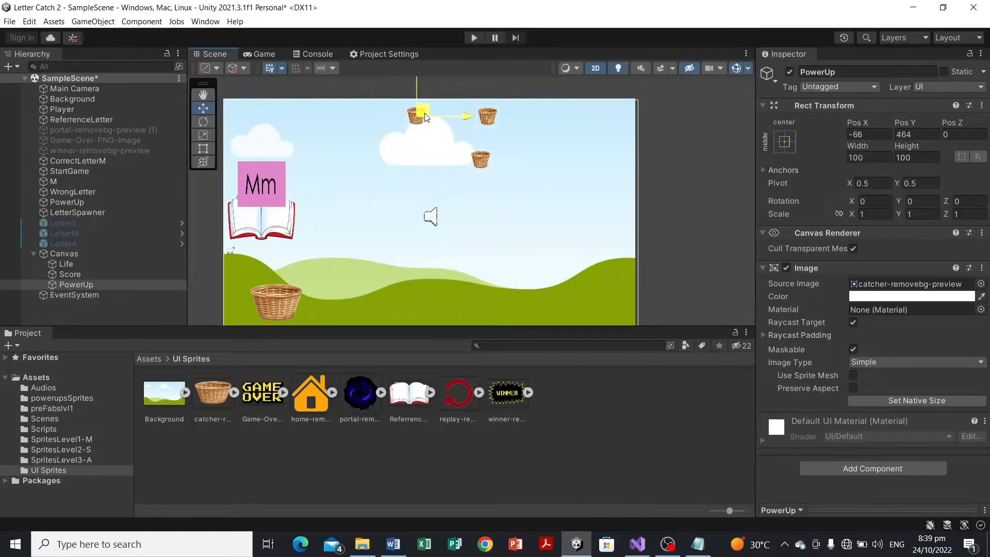
Move Score to the side of Life away from PowerUp, at about X 571, Y 464, and check the noted coordinates in Notepad
{"action": "left_click", "coordinate": [484, 165]}
{"action": "left_click", "coordinate": [485, 165]}
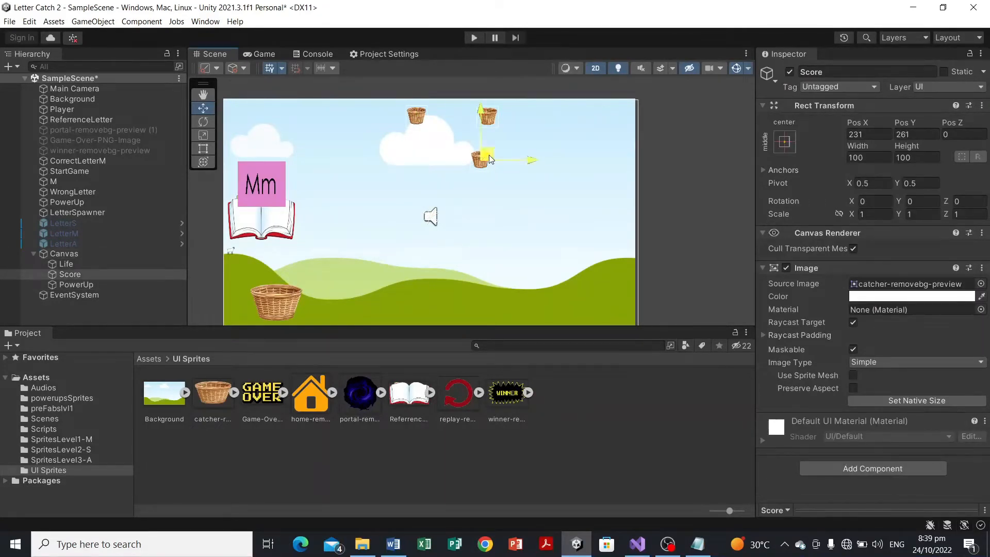
{"action": "left_click_drag", "start_coordinate": [486, 163], "coordinate": [562, 110]}
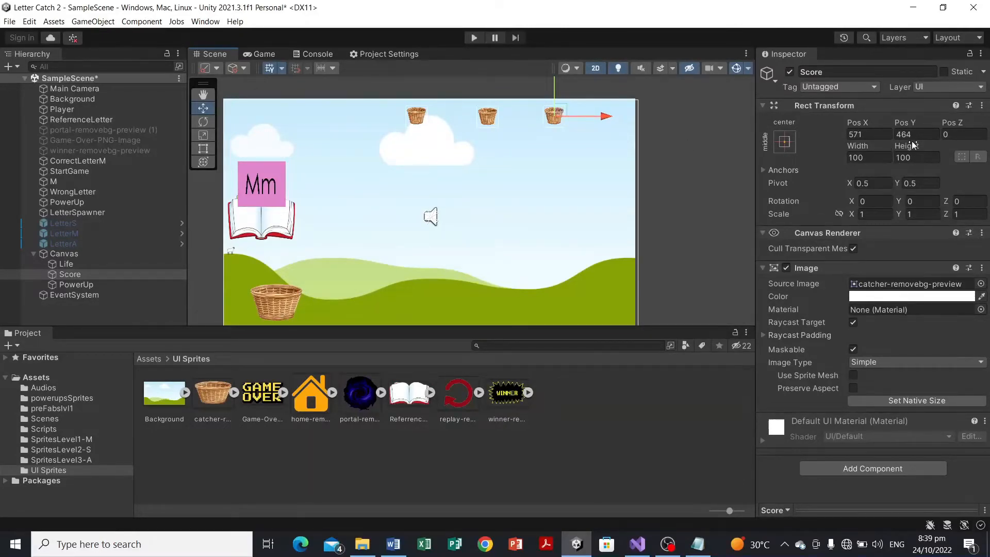
{"action": "left_click", "coordinate": [701, 548]}
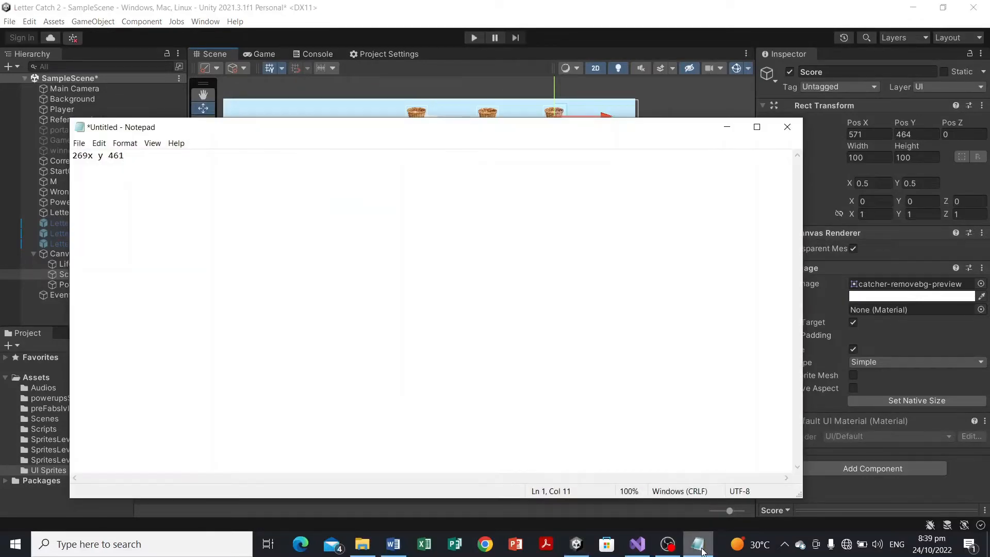
{"action": "left_click", "coordinate": [699, 546]}
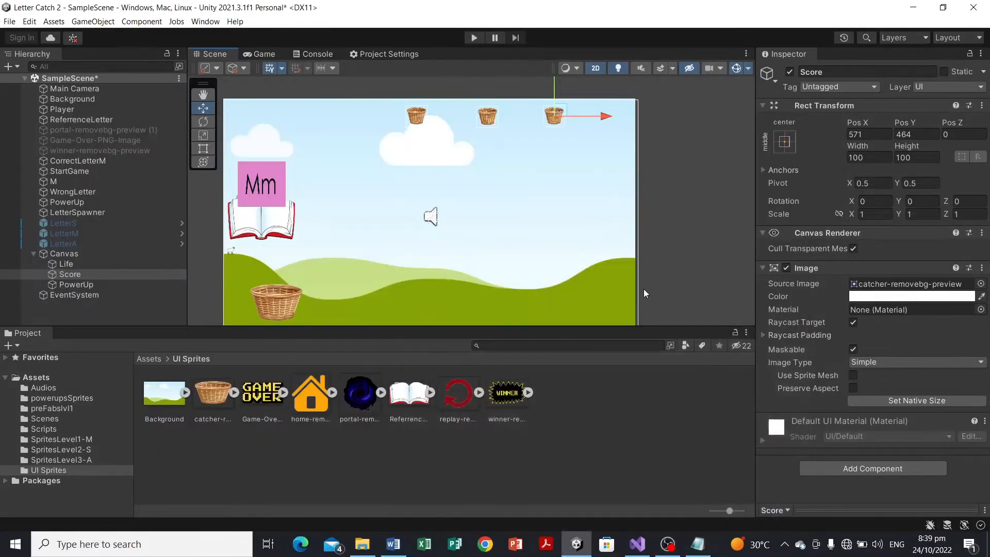
Set the Score image's Pos Y to 461
{"action": "left_click", "coordinate": [930, 134]}
{"action": "left_click", "coordinate": [930, 135]}
{"action": "key", "text": "BackSpace"}
{"action": "type", "text": "1"}
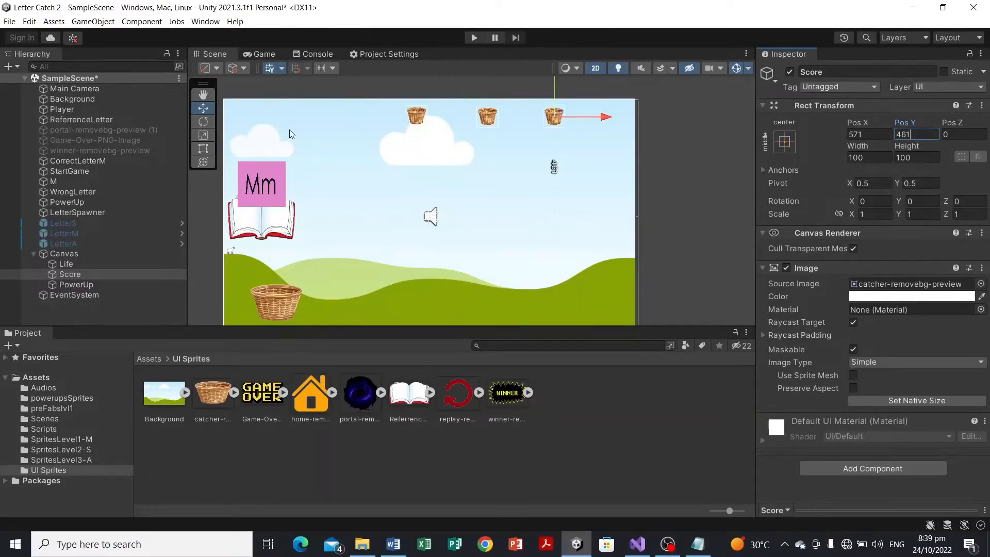
Set the PowerUp image's Pos Y to 461 and check the alignment of the three images in the Game view
{"action": "left_click", "coordinate": [412, 116]}
{"action": "left_click", "coordinate": [412, 116]}
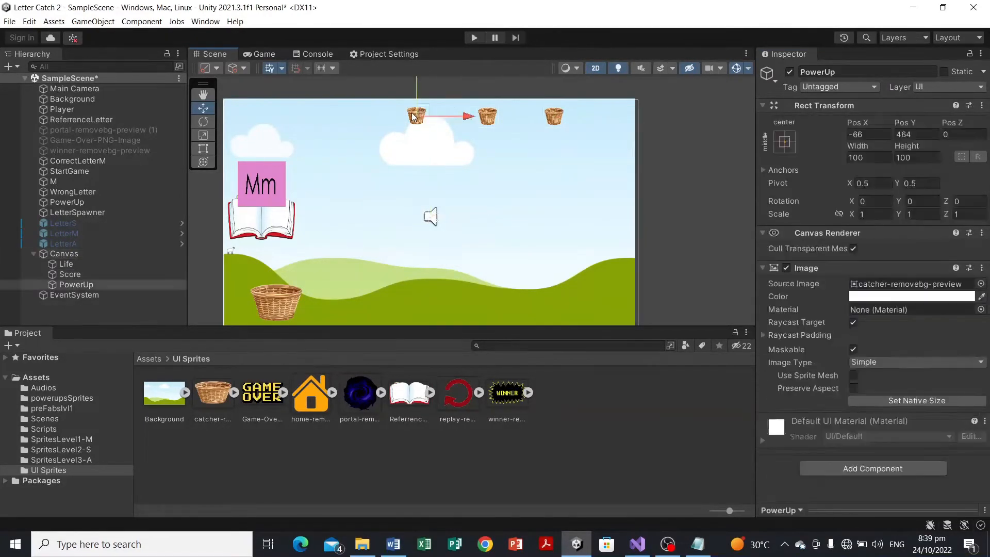
{"action": "left_click", "coordinate": [917, 134]}
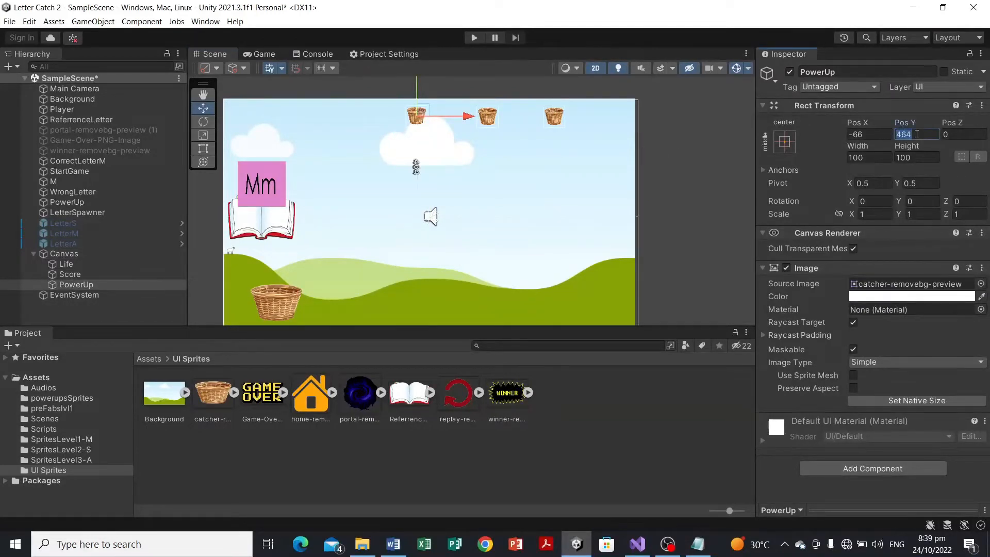
{"action": "left_click", "coordinate": [917, 134]}
{"action": "key", "text": "BackSpace"}
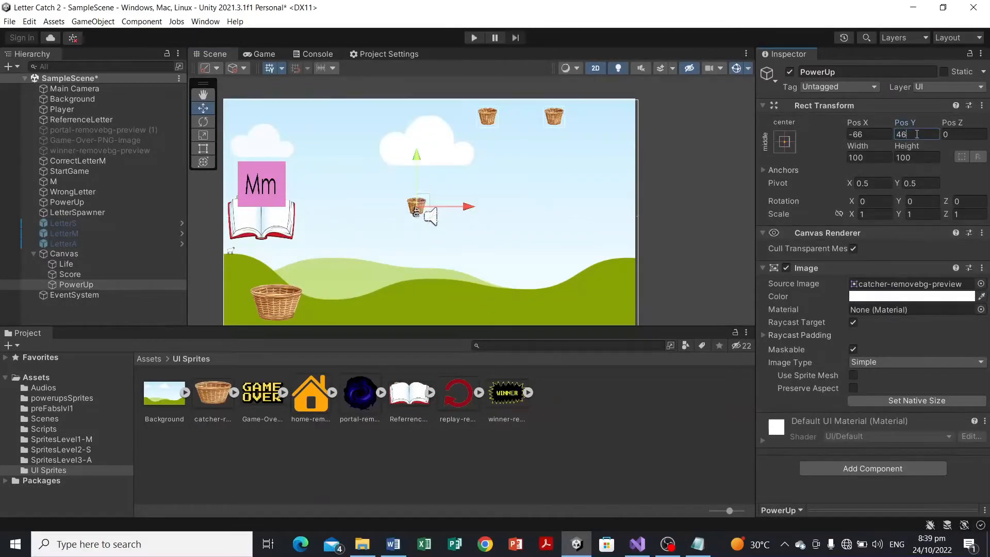
{"action": "type", "text": "1"}
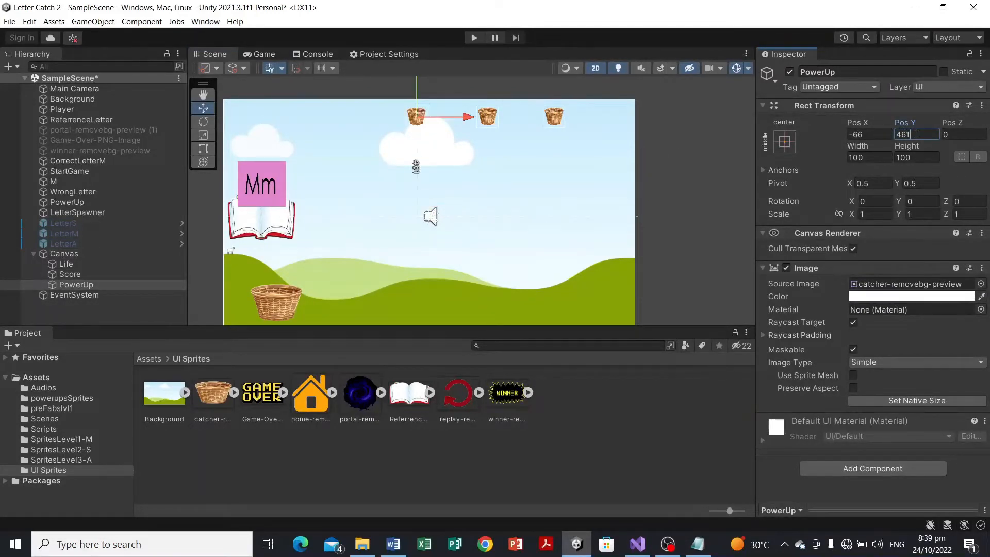
{"action": "left_click", "coordinate": [727, 180]}
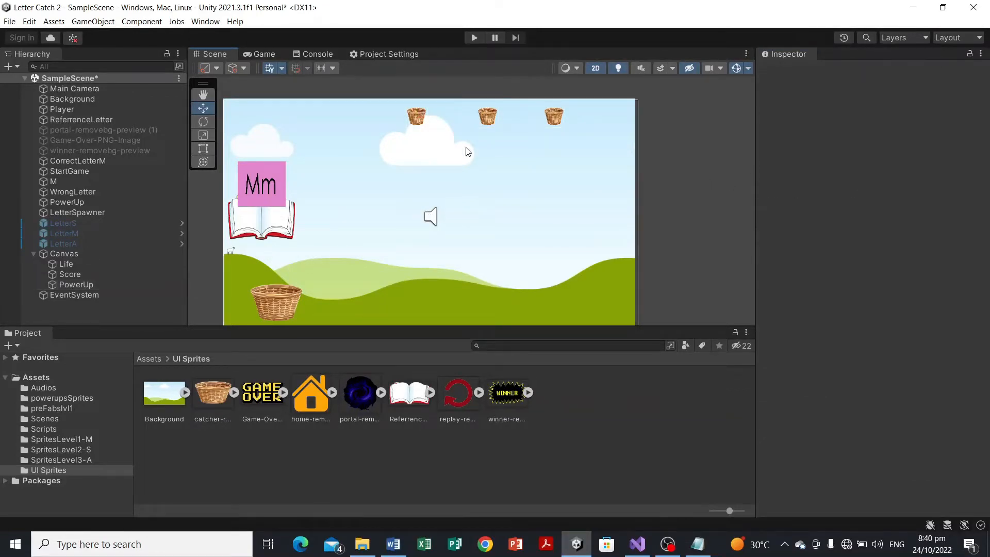
{"action": "left_click", "coordinate": [274, 51]}
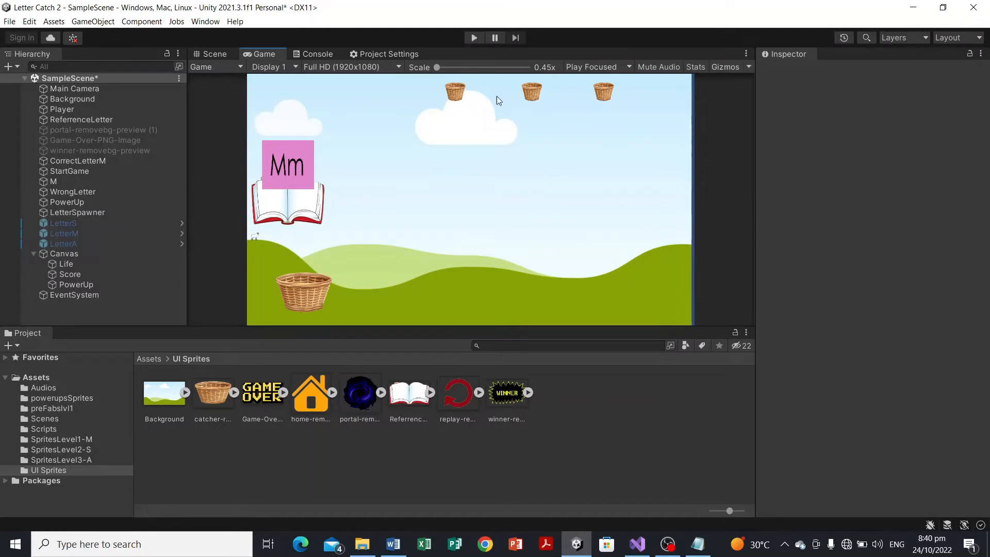
{"action": "left_click", "coordinate": [212, 57]}
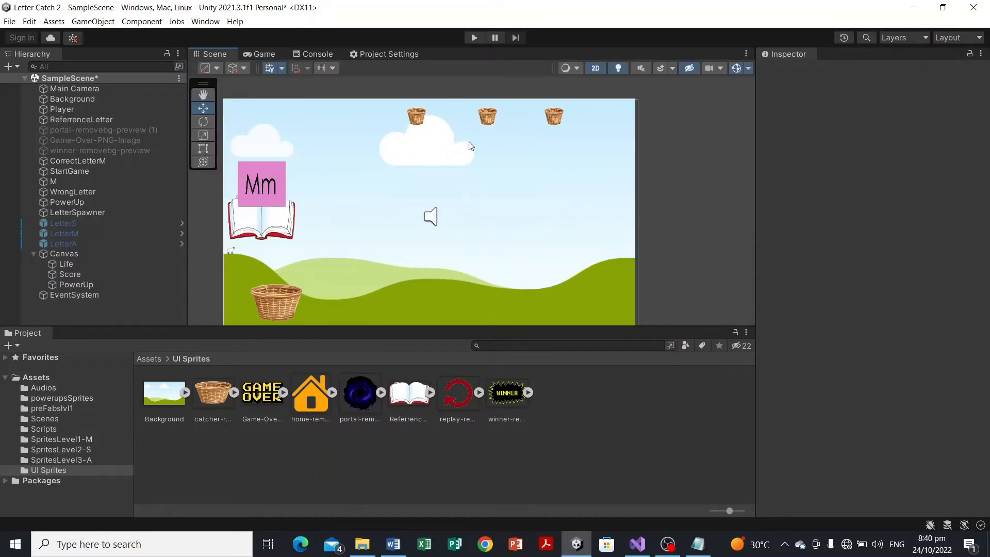
Assign the portal-removebg-preview (1) sprite from UI Sprites as the Score image's source image
{"action": "left_click", "coordinate": [102, 264]}
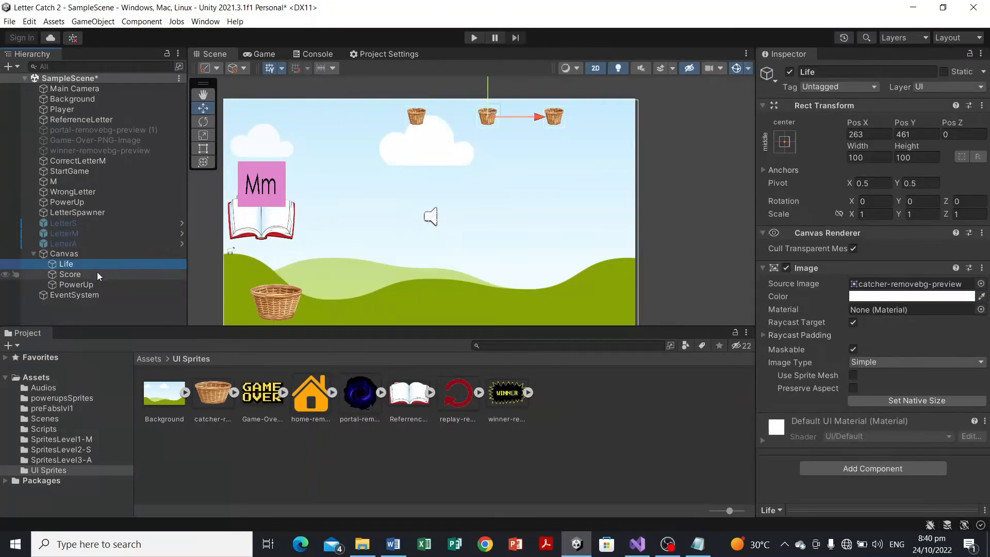
{"action": "left_click", "coordinate": [97, 272]}
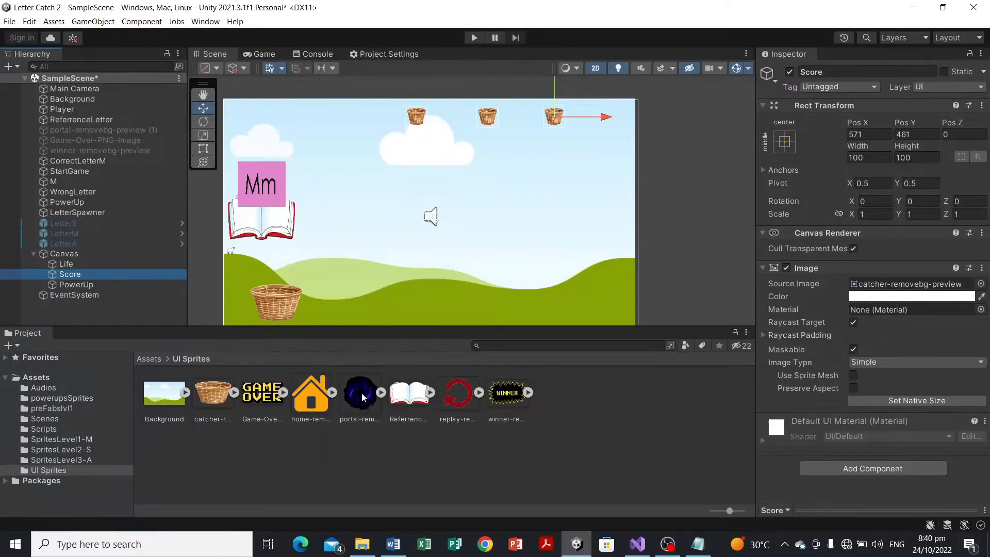
{"action": "left_click_drag", "start_coordinate": [354, 387], "coordinate": [897, 284]}
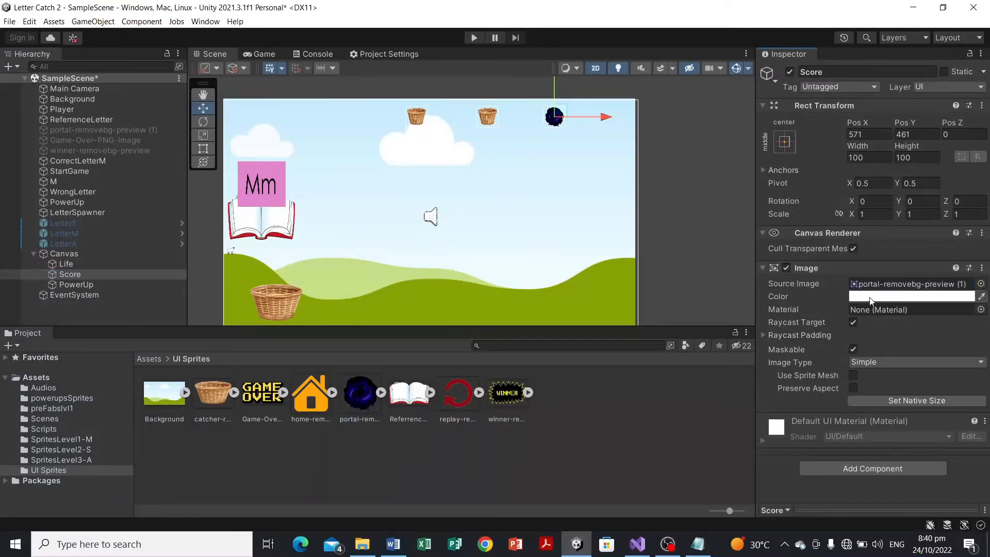
Assign the missile sprite from the powerupsSprites folder as the source image of the canvas's PowerUp image
{"action": "left_click", "coordinate": [123, 283]}
{"action": "left_click", "coordinate": [77, 410]}
{"action": "left_click", "coordinate": [80, 400]}
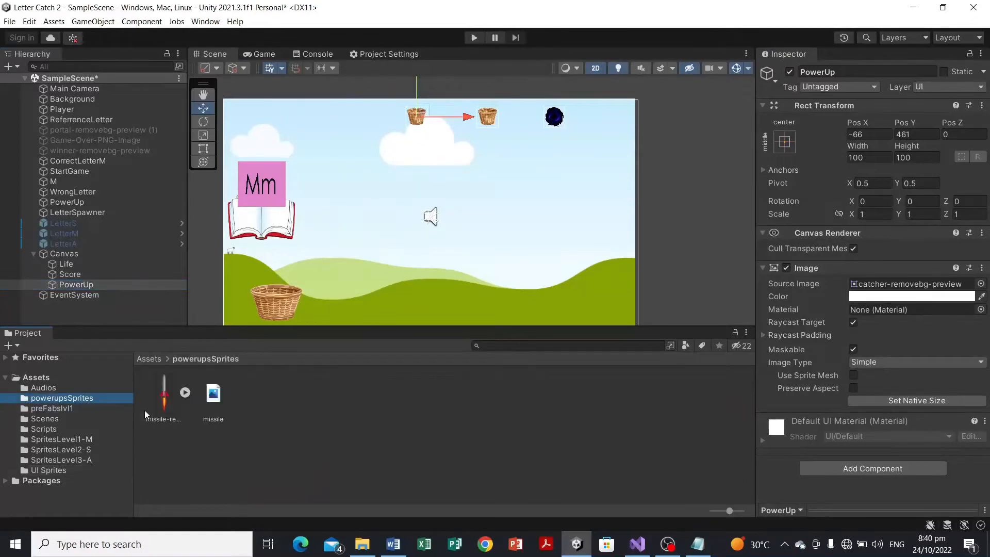
{"action": "left_click_drag", "start_coordinate": [164, 403], "coordinate": [874, 289]}
{"action": "left_click", "coordinate": [700, 191]}
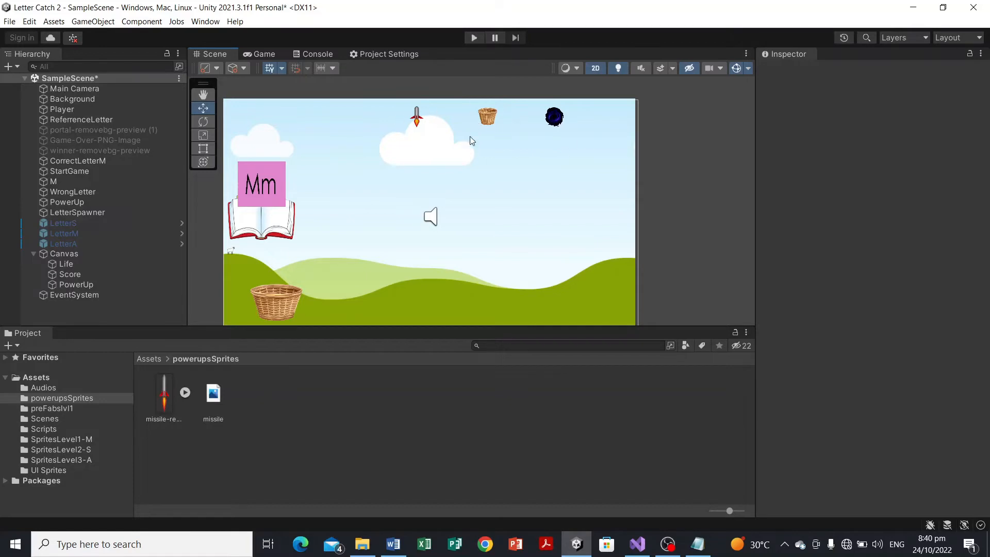
Add a legacy Text object under Canvas and name it PowerUptxt
{"action": "left_click", "coordinate": [70, 253]}
{"action": "right_click", "coordinate": [69, 252]}
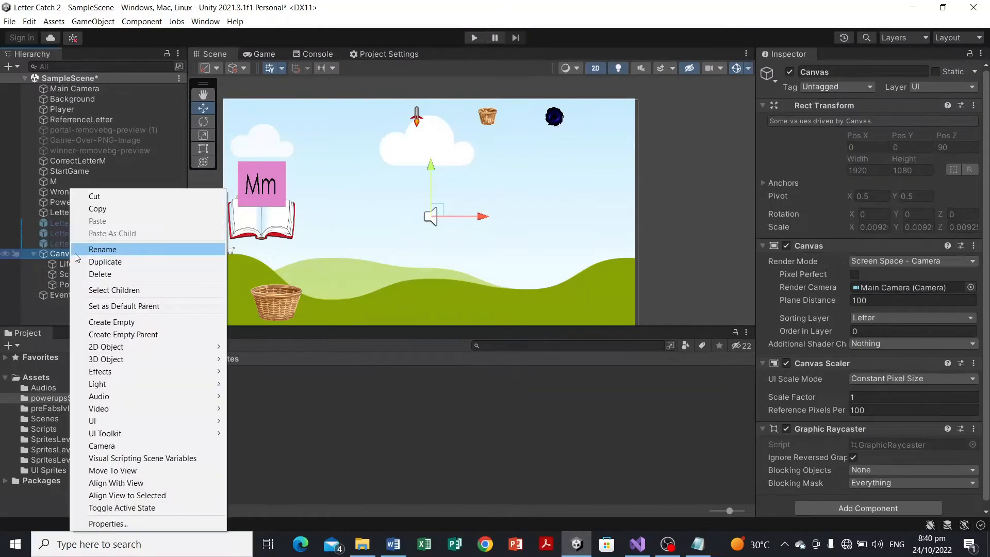
{"action": "mouse_move", "coordinate": [222, 424]}
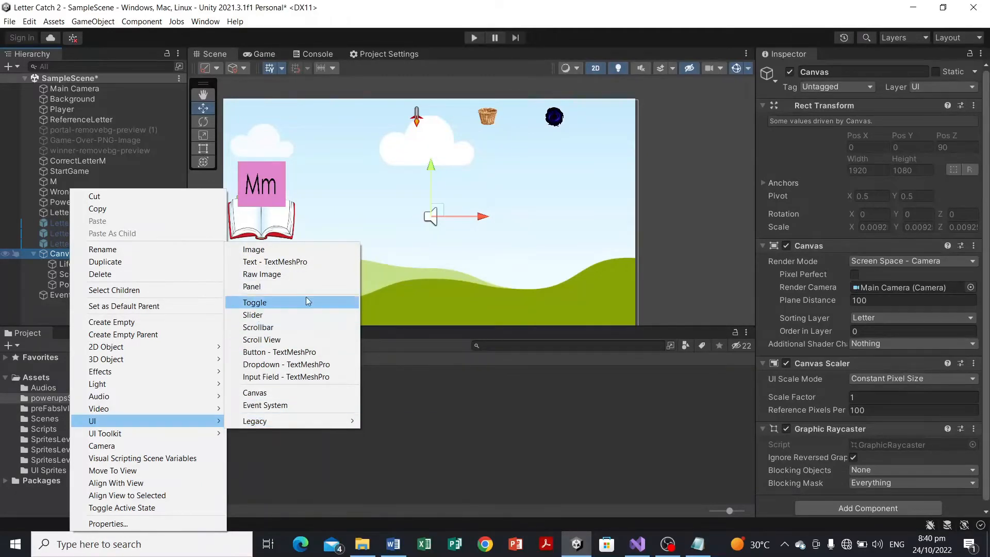
{"action": "mouse_move", "coordinate": [329, 422]}
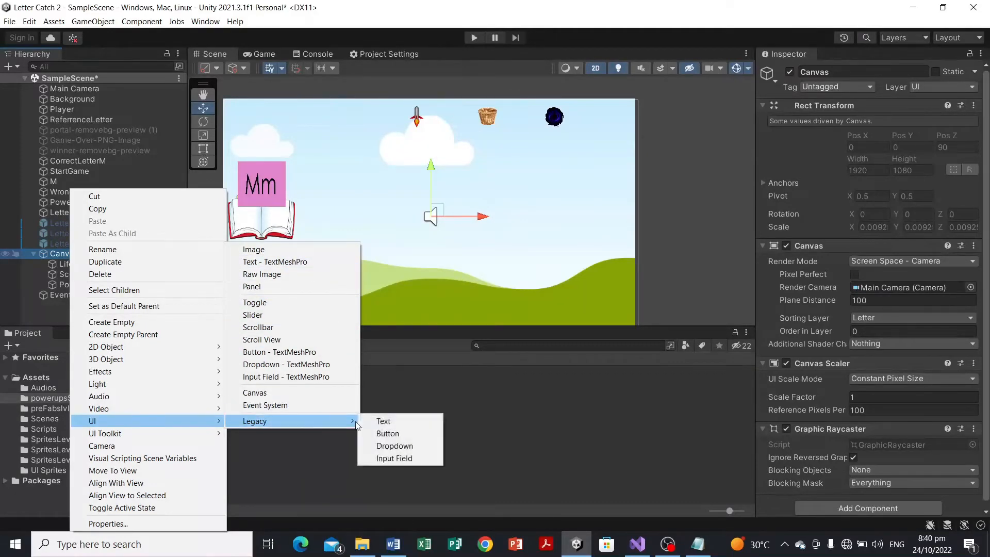
{"action": "left_click", "coordinate": [390, 423]}
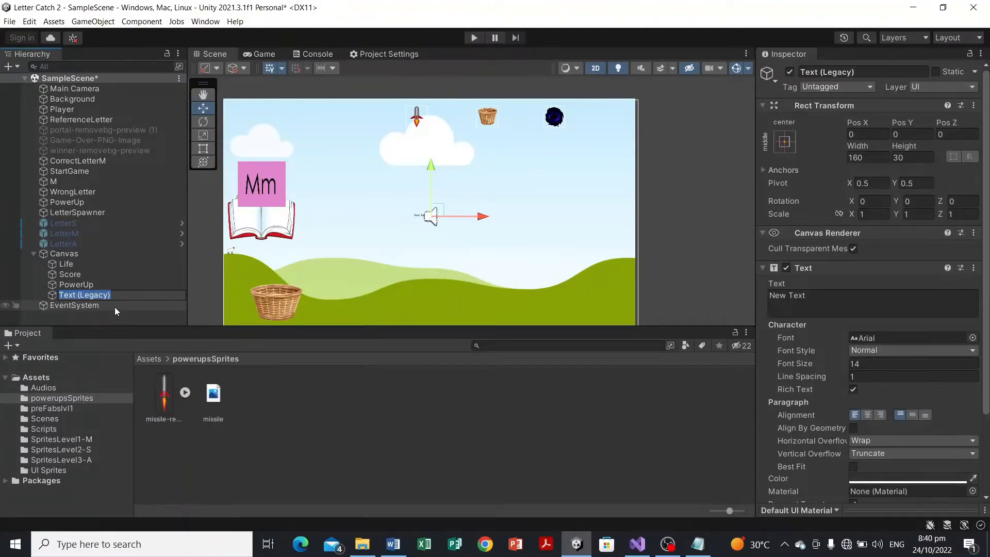
{"action": "key", "text": "BackSpace"}
{"action": "type", "text": "PowerUptxt"}
Move PowerUptxt between the PowerUp and Life images to about X 69 and set its Pos Y to 461
{"action": "left_click_drag", "start_coordinate": [437, 215], "coordinate": [457, 112]}
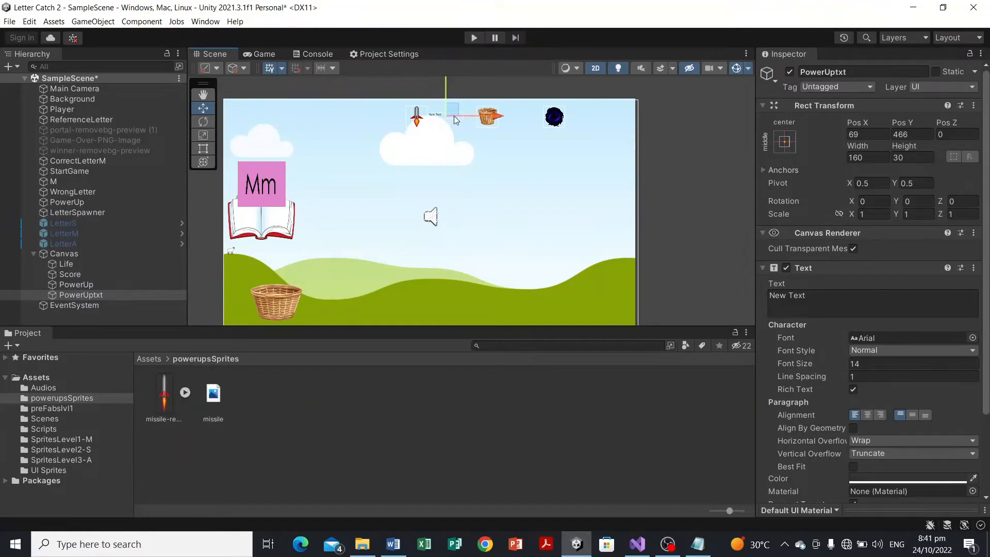
{"action": "left_click", "coordinate": [924, 134]}
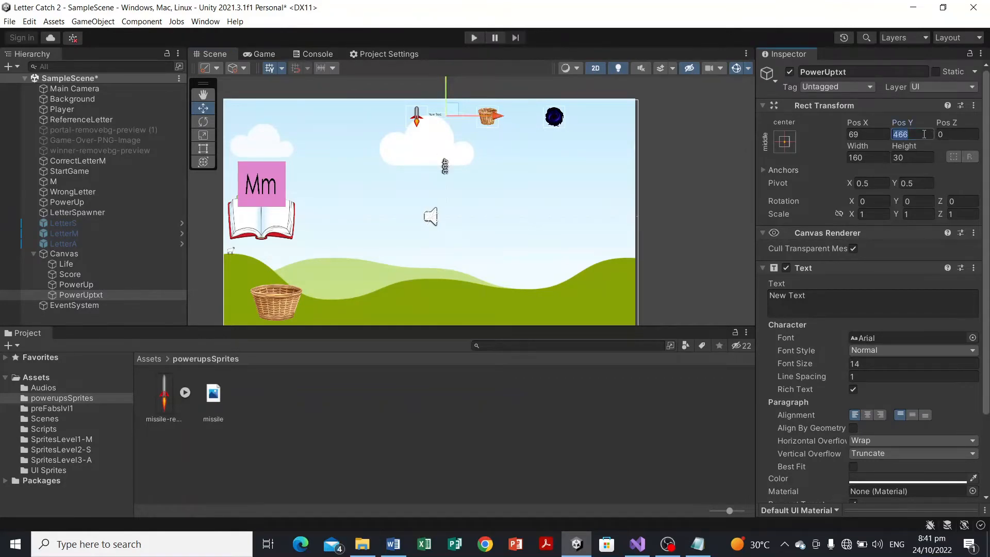
{"action": "left_click", "coordinate": [924, 134]}
{"action": "key", "text": "BackSpace"}
{"action": "type", "text": "1"}
Change the PowerUptxt text to 0, in bold with font size 25
{"action": "left_click_drag", "start_coordinate": [806, 296], "coordinate": [773, 297]}
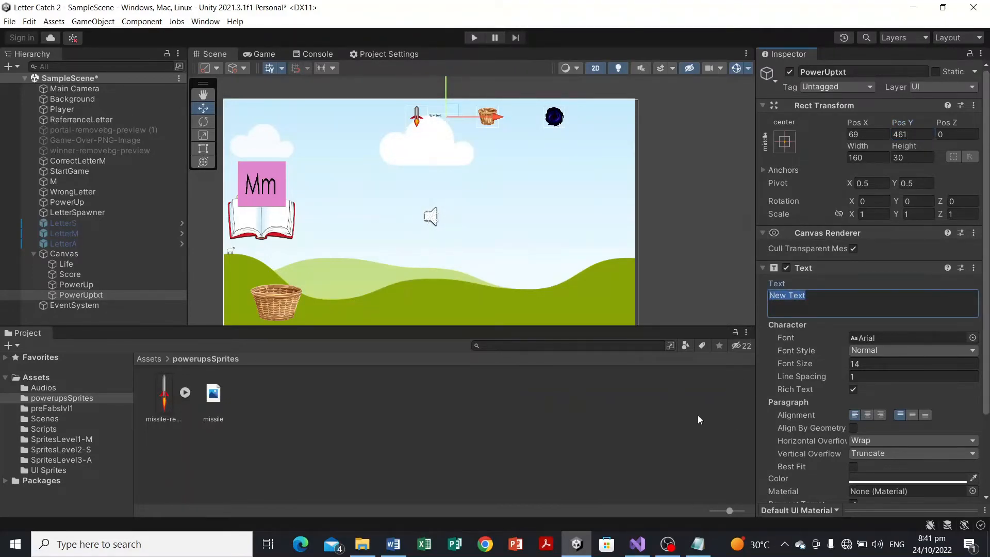
{"action": "type", "text": "0"}
{"action": "left_click", "coordinate": [864, 351]}
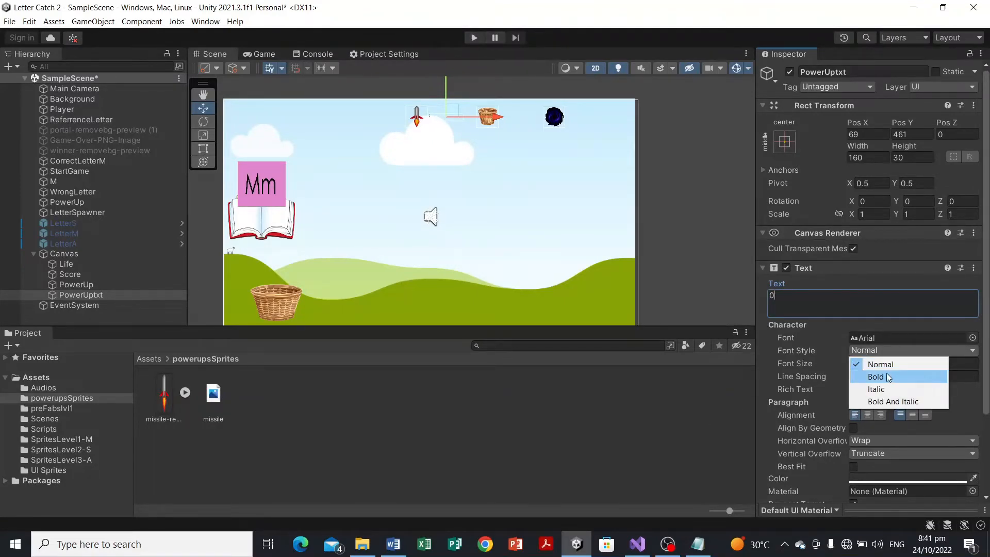
{"action": "left_click", "coordinate": [887, 378]}
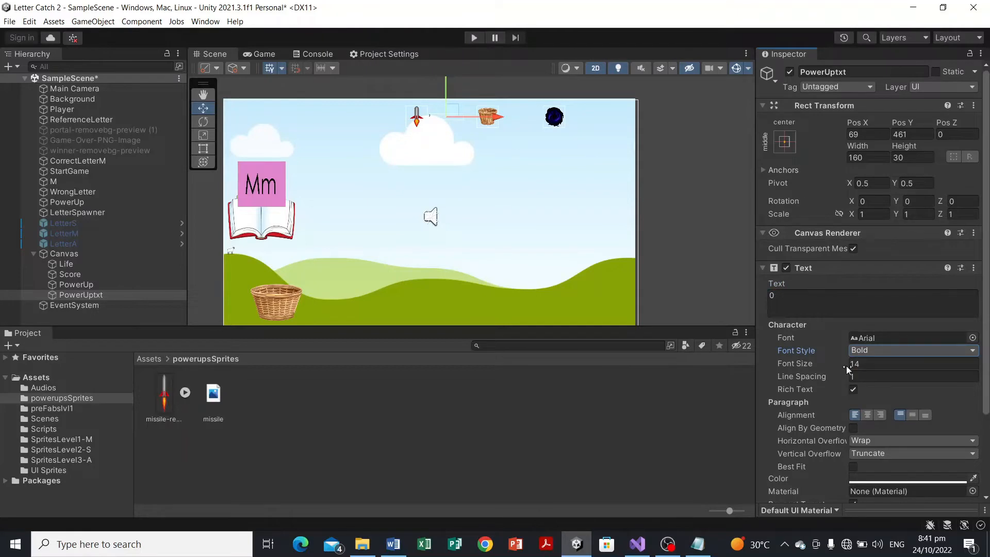
{"action": "left_click_drag", "start_coordinate": [850, 368], "coordinate": [854, 368]}
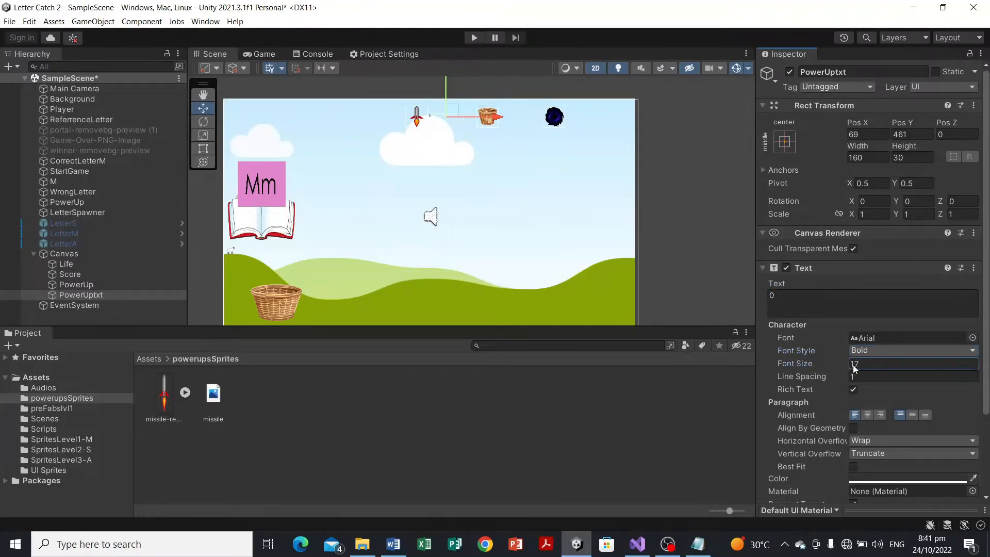
{"action": "key", "text": "BackSpace"}
{"action": "key", "text": "BackSpace"}
{"action": "type", "text": "25"}
Resize the PowerUptxt box beside the missile to about 119 × 94 and center its text horizontally and vertically
{"action": "double_click", "coordinate": [99, 295]}
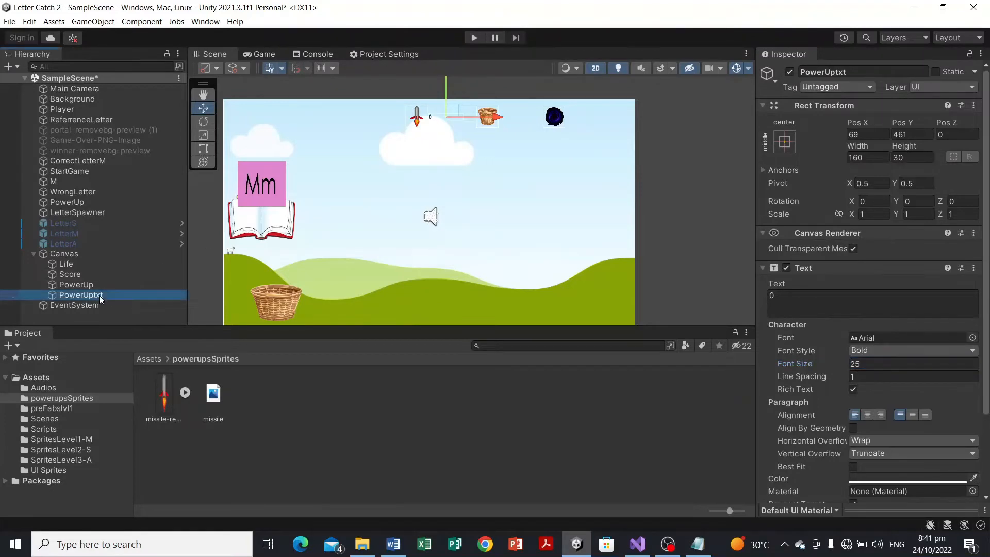
{"action": "left_click", "coordinate": [387, 204]}
{"action": "left_click", "coordinate": [394, 205]}
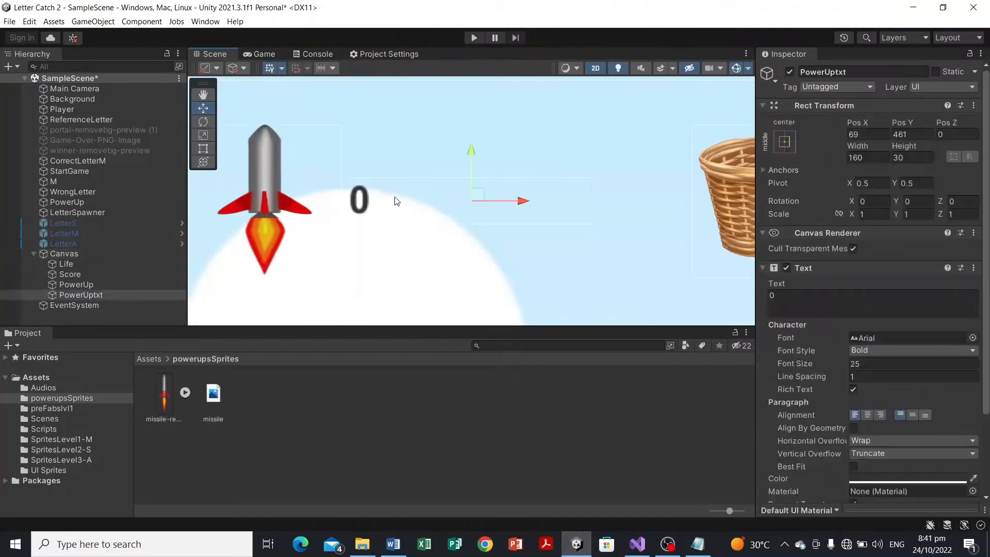
{"action": "left_click", "coordinate": [203, 149]}
{"action": "left_click_drag", "start_coordinate": [593, 178], "coordinate": [529, 127]}
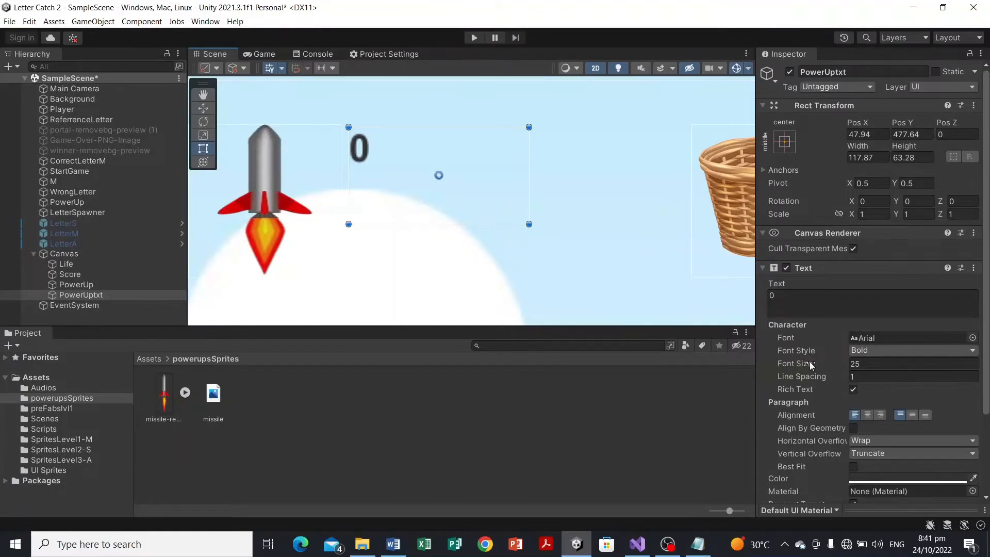
{"action": "left_click", "coordinate": [868, 415]}
{"action": "left_click", "coordinate": [912, 414]}
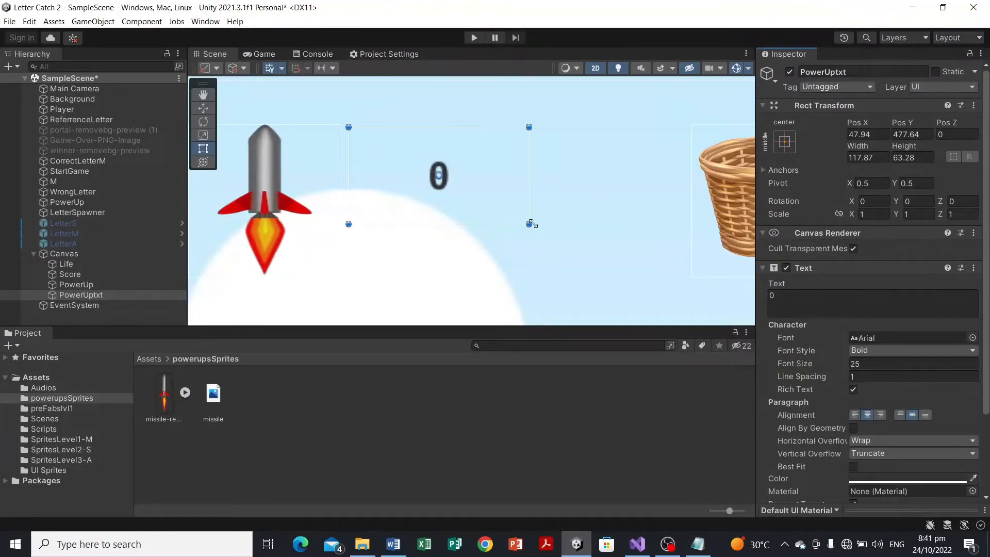
{"action": "left_click_drag", "start_coordinate": [530, 224], "coordinate": [531, 271]}
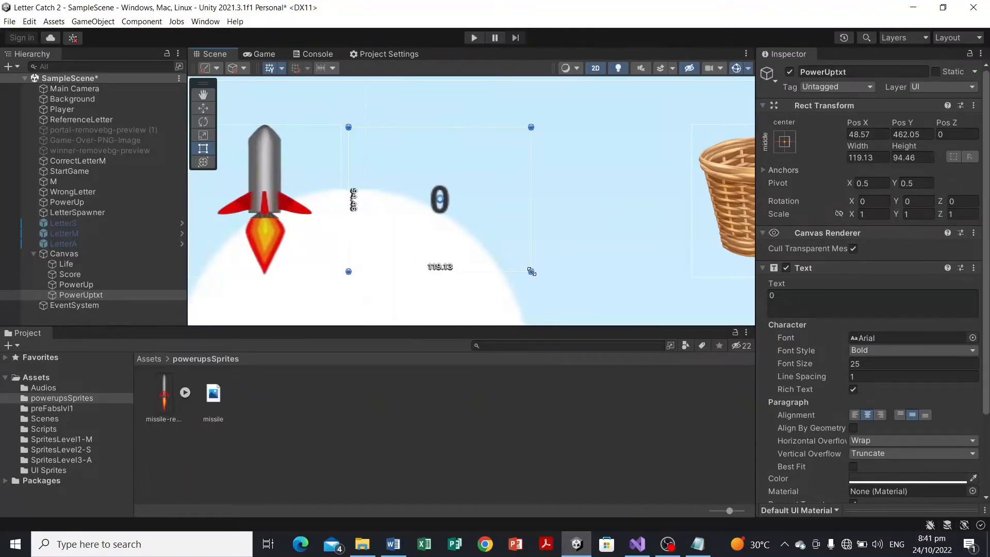
Increase the PowerUptxt font size to 66 and check the counter in the Game view
{"action": "left_click", "coordinate": [851, 364]}
{"action": "left_click_drag", "start_coordinate": [851, 365], "coordinate": [877, 362]}
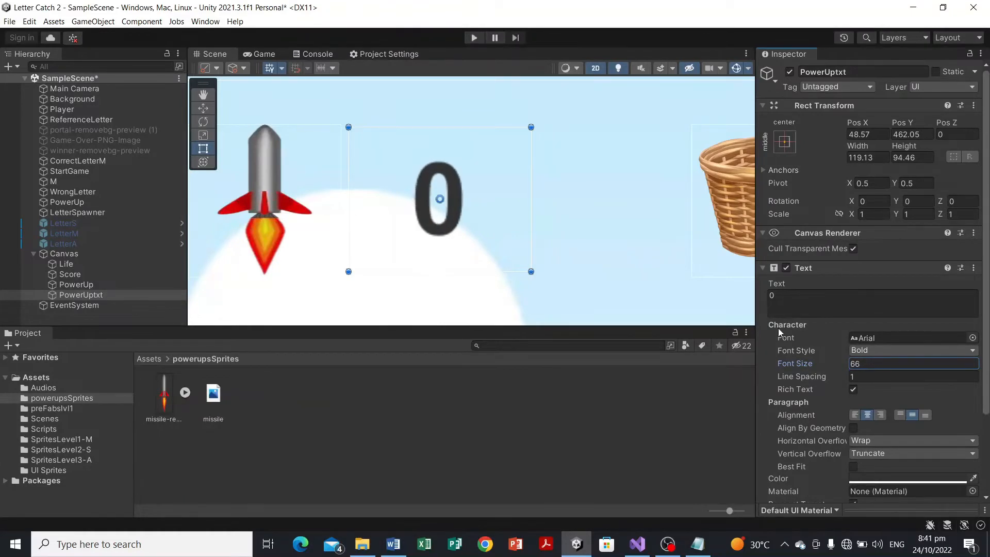
{"action": "left_click", "coordinate": [279, 54]}
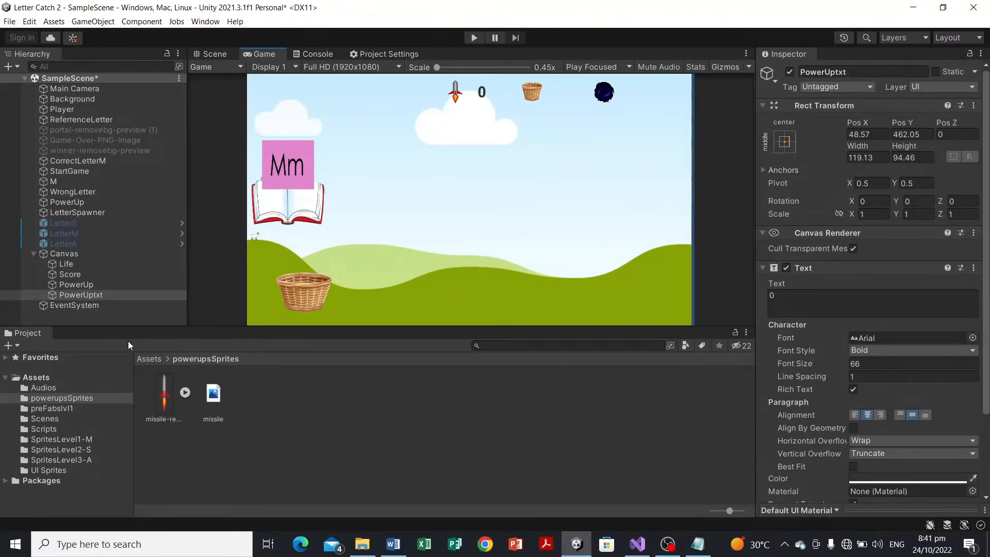
Duplicate PowerUptxt and rename the copy Lifetxt
{"action": "right_click", "coordinate": [80, 297]}
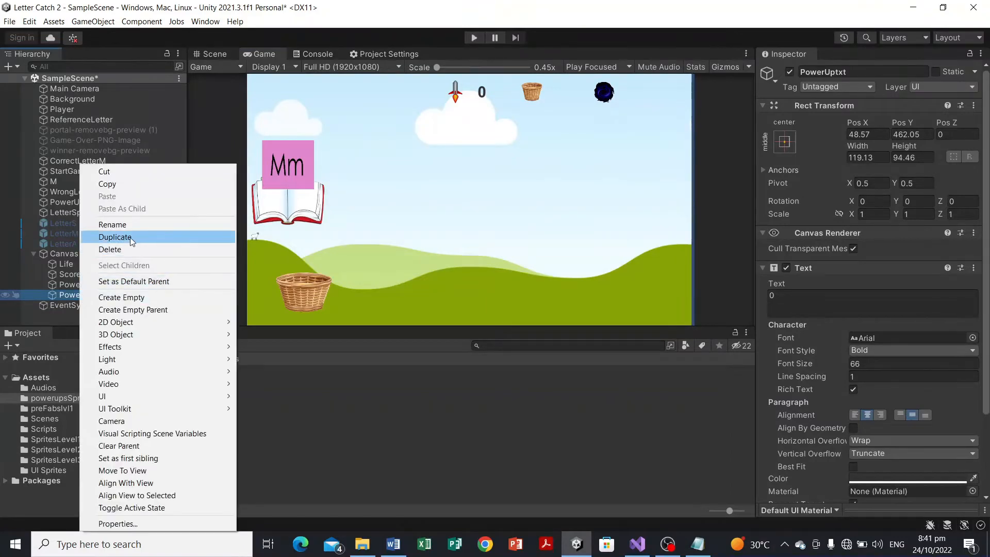
{"action": "left_click", "coordinate": [129, 235]}
{"action": "right_click", "coordinate": [95, 305]}
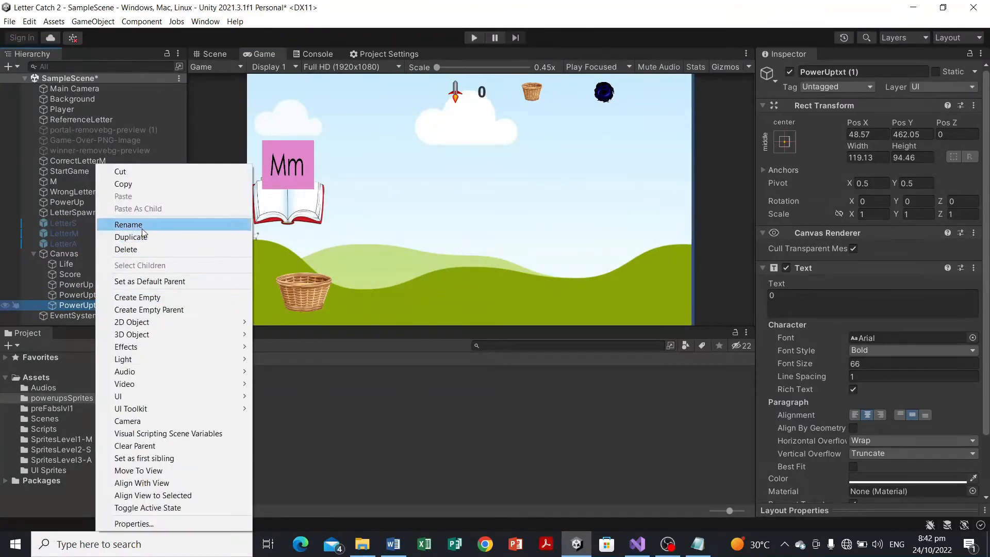
{"action": "left_click", "coordinate": [159, 226]}
{"action": "type", "text": "Lifetxt"}
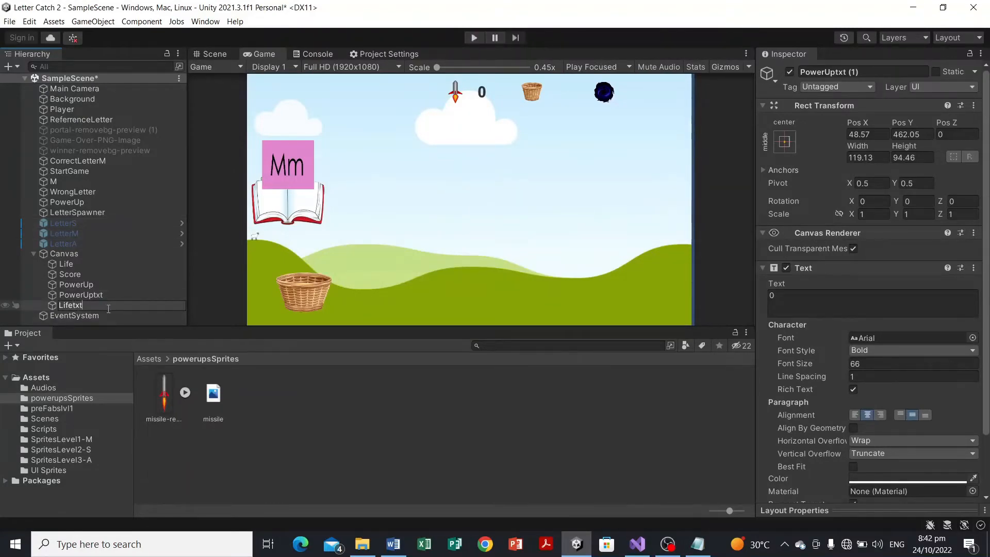
{"action": "left_click", "coordinate": [131, 295]}
Duplicate the PowerUptxt counter and make a second duplicate from that copy
{"action": "right_click", "coordinate": [106, 308]}
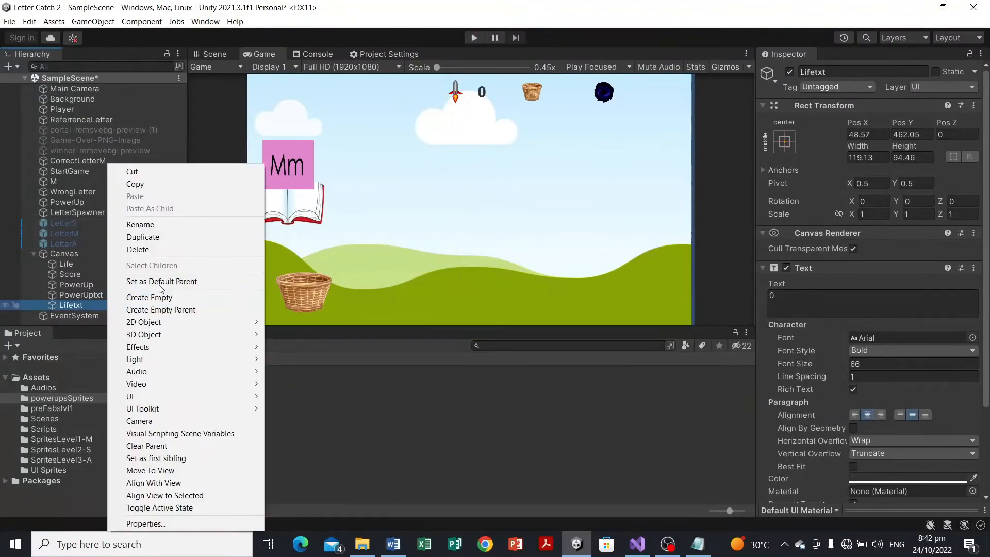
{"action": "left_click", "coordinate": [170, 225]}
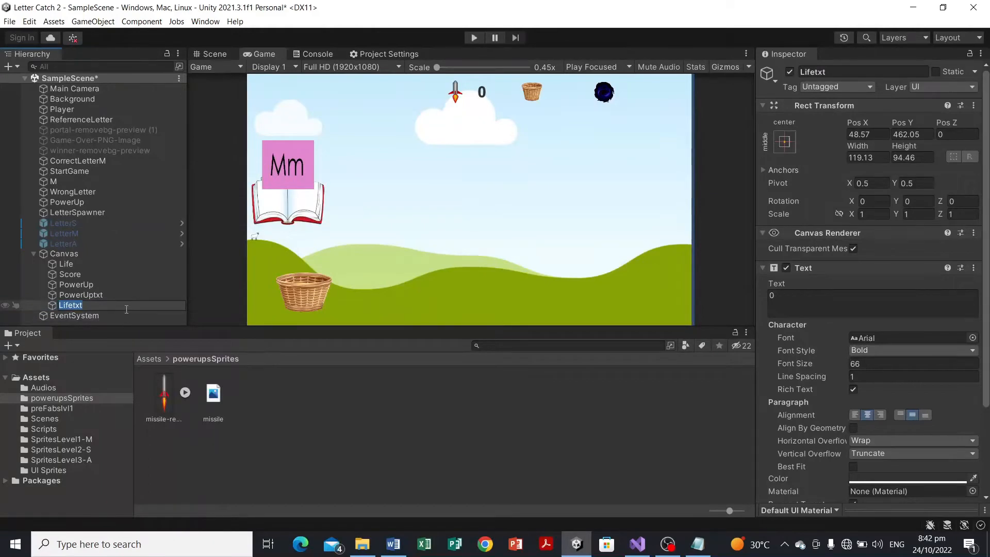
{"action": "right_click", "coordinate": [99, 306]}
{"action": "left_click", "coordinate": [97, 297]}
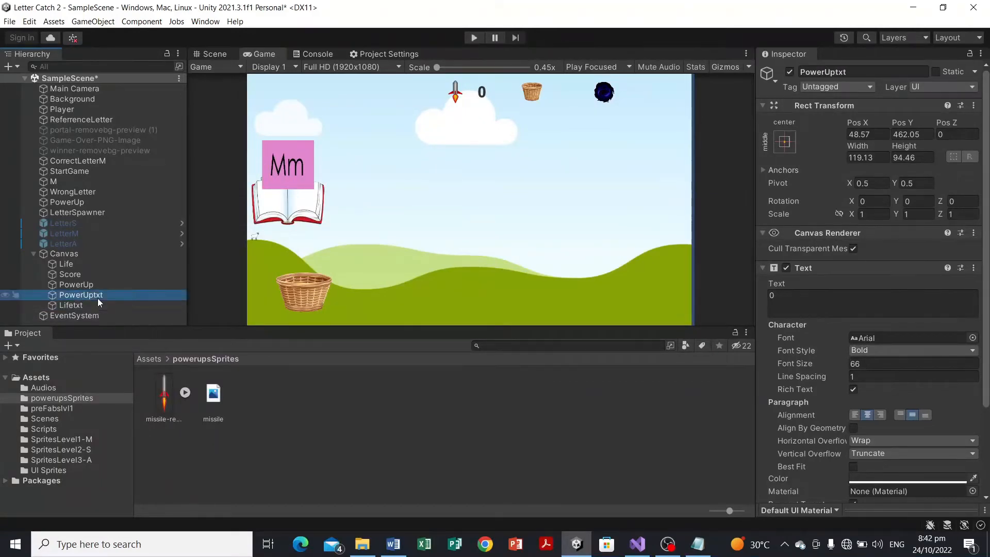
{"action": "right_click", "coordinate": [98, 298]}
{"action": "left_click", "coordinate": [141, 225]}
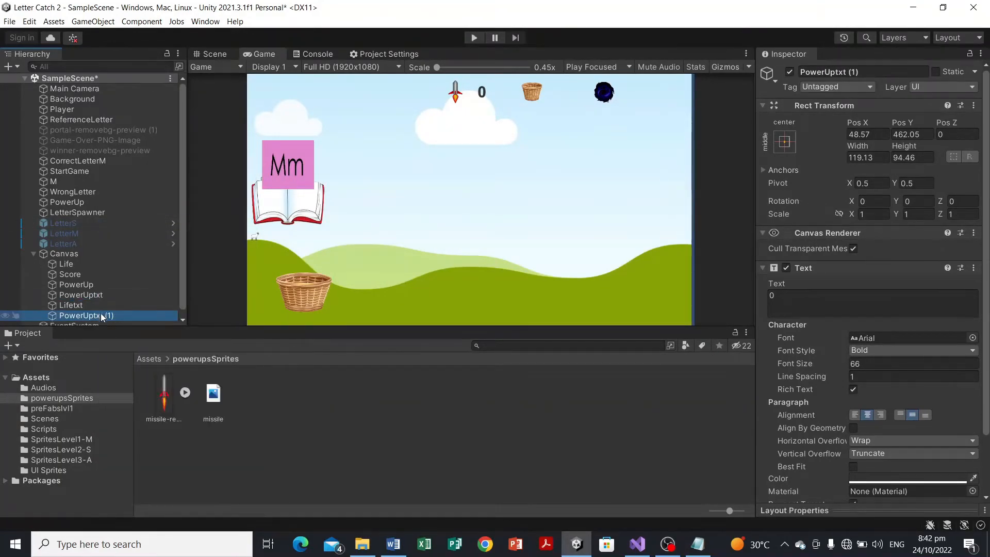
{"action": "right_click", "coordinate": [102, 316]}
{"action": "left_click", "coordinate": [149, 233]}
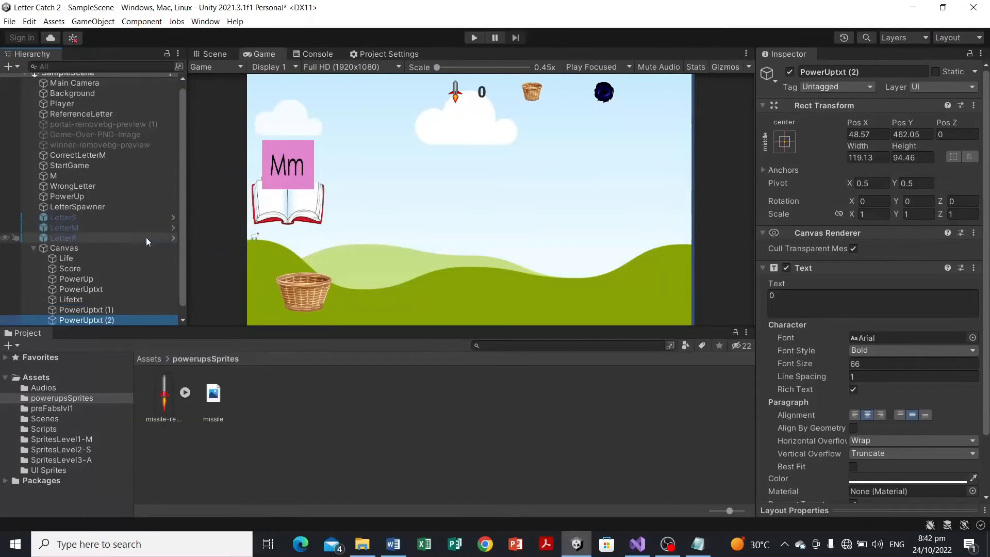
{"action": "left_click", "coordinate": [117, 321]}
{"action": "key", "text": "BackSpace"}
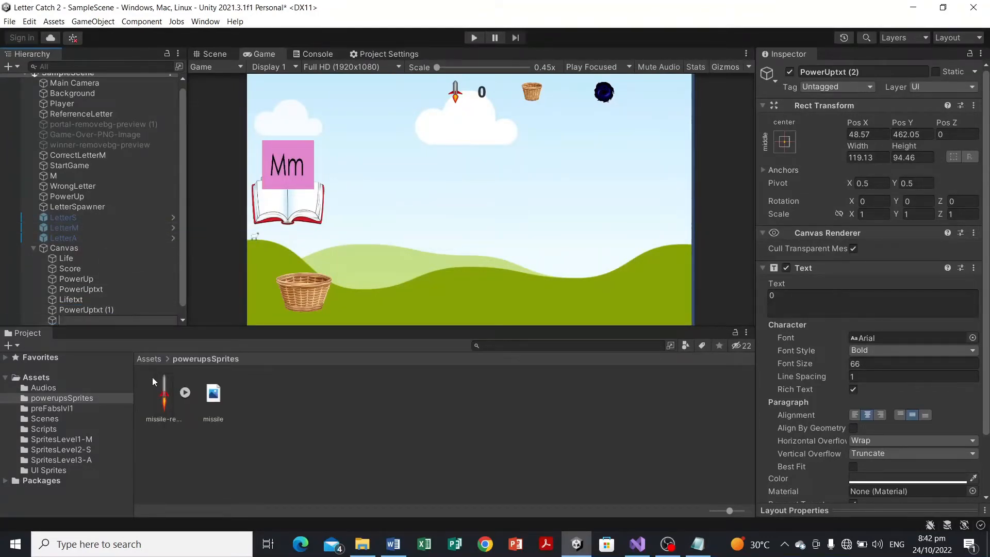
{"action": "left_click", "coordinate": [104, 313]}
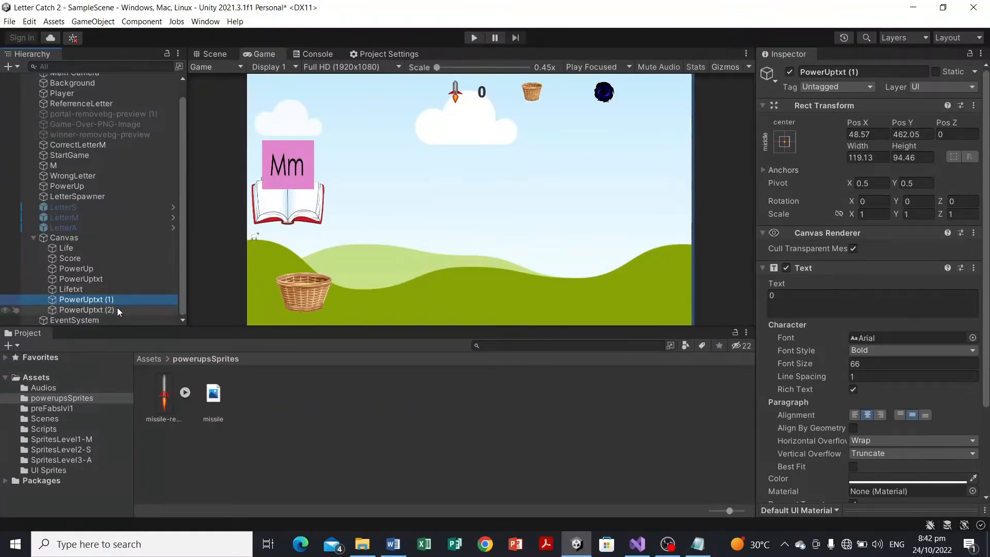
{"action": "left_click", "coordinate": [95, 290]}
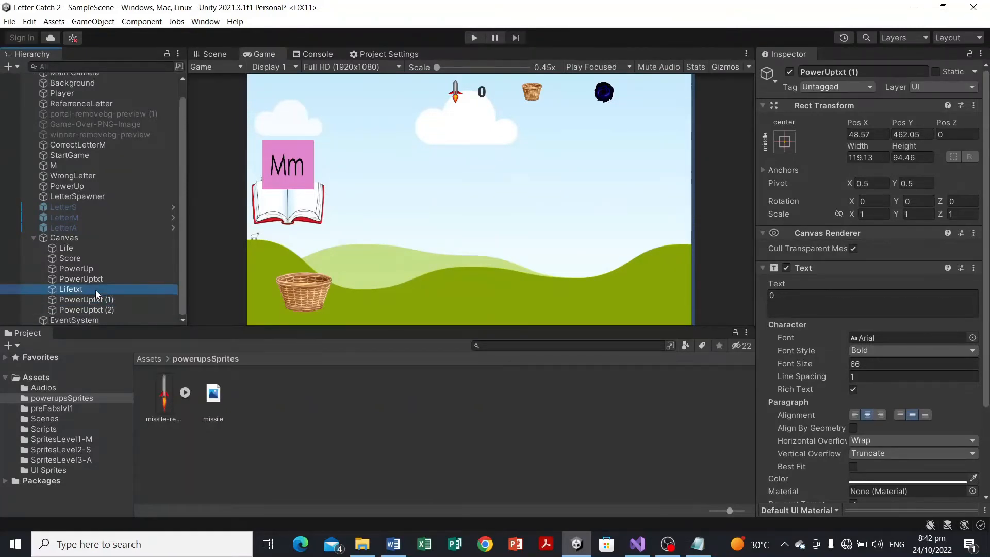
{"action": "left_click", "coordinate": [114, 301]}
Rename the text copy PowerUptxt (2) to Scoretxt
{"action": "right_click", "coordinate": [113, 310]}
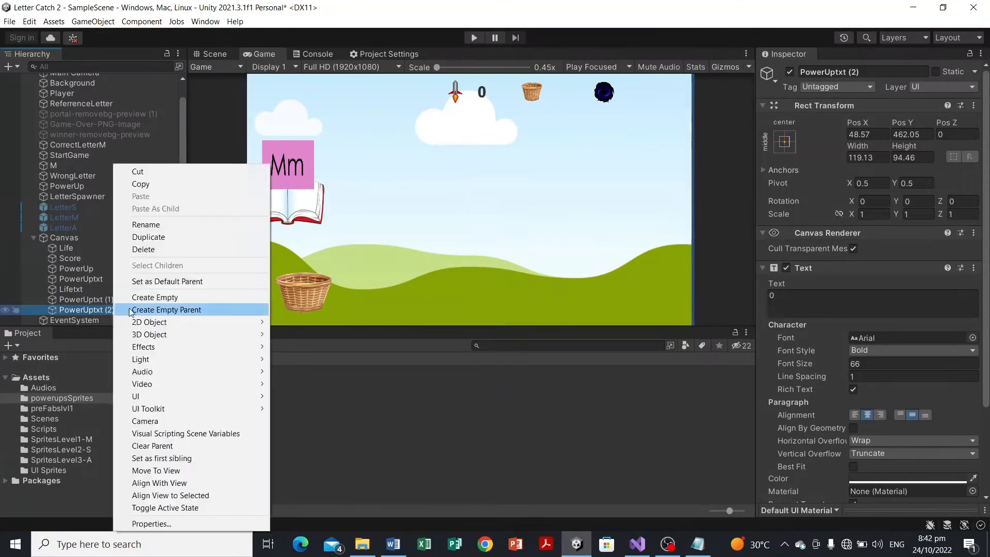
{"action": "left_click", "coordinate": [174, 227]}
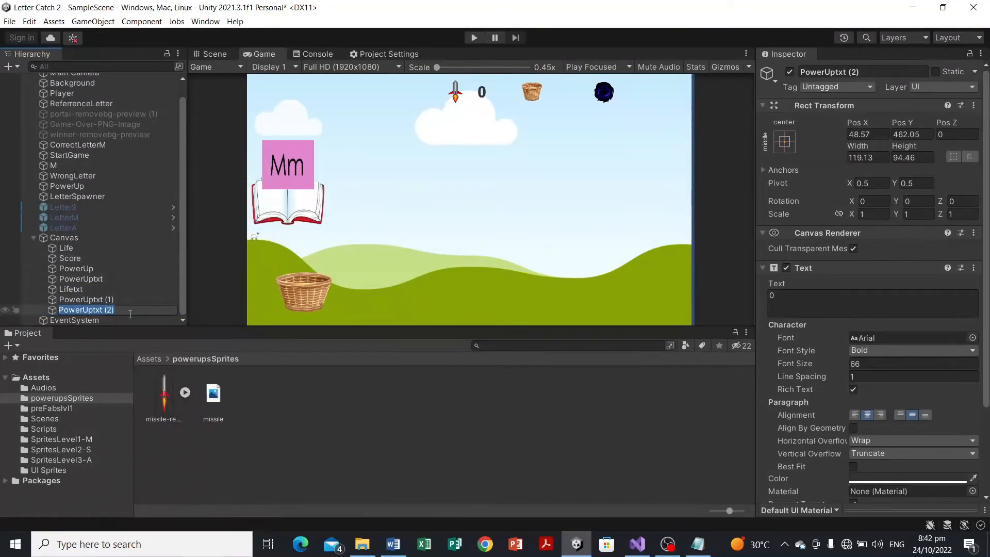
{"action": "type", "text": "Scoretxt"}
{"action": "key", "text": "Return"}
Rename the text copy PowerUptxt (1) to PowerUptxt by removing its number suffix
{"action": "right_click", "coordinate": [111, 299]}
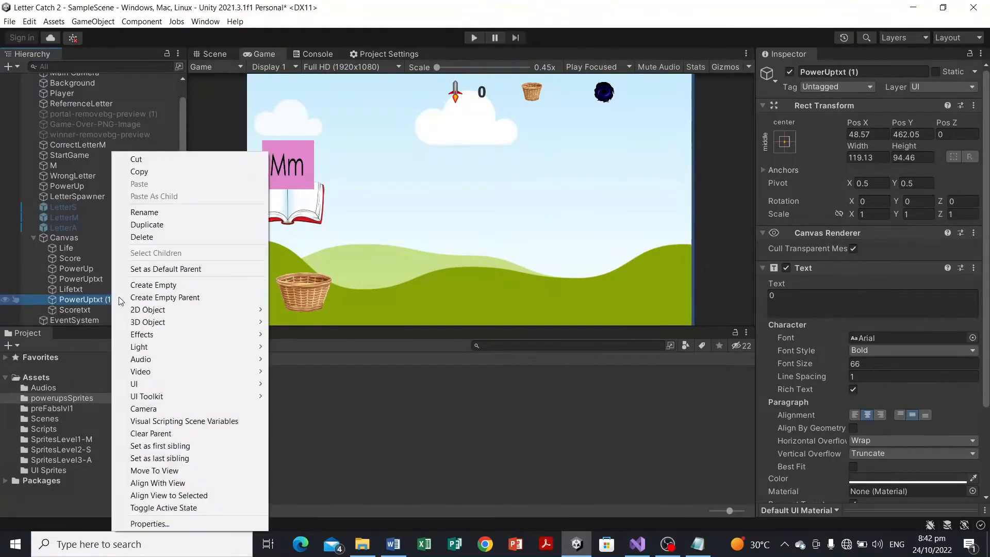
{"action": "left_click", "coordinate": [173, 211]}
{"action": "left_click", "coordinate": [130, 301]}
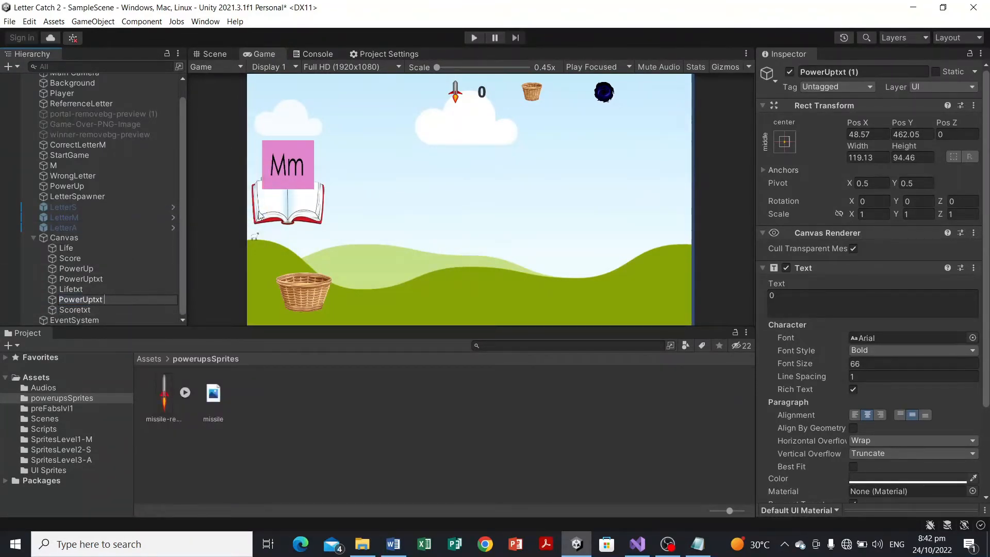
{"action": "left_click", "coordinate": [404, 248]}
{"action": "left_click", "coordinate": [160, 289]}
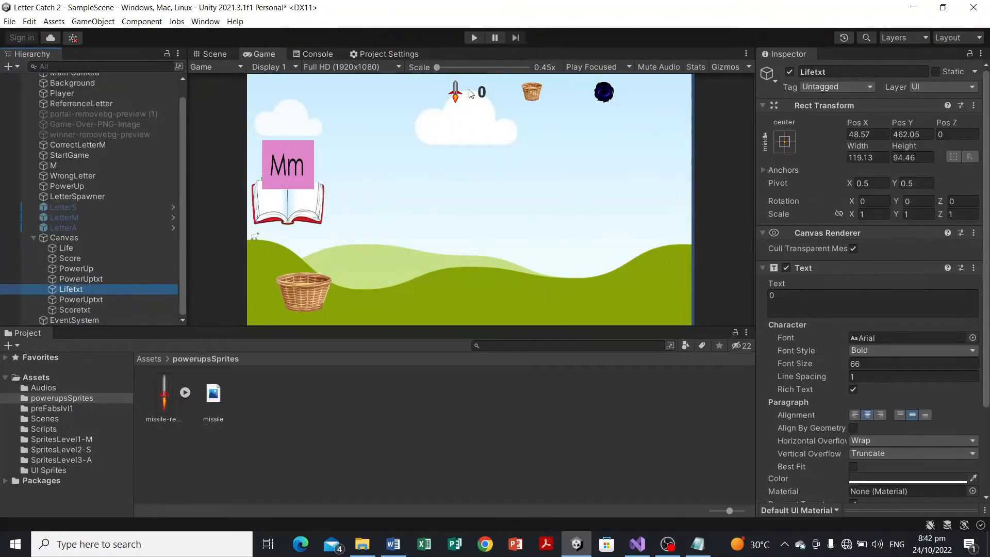
Move Lifetxt in the Scene view from the missile to beside the basket image, at about X 381, Y 464
{"action": "left_click", "coordinate": [487, 97]}
{"action": "left_click", "coordinate": [106, 291]}
{"action": "left_click", "coordinate": [212, 54]}
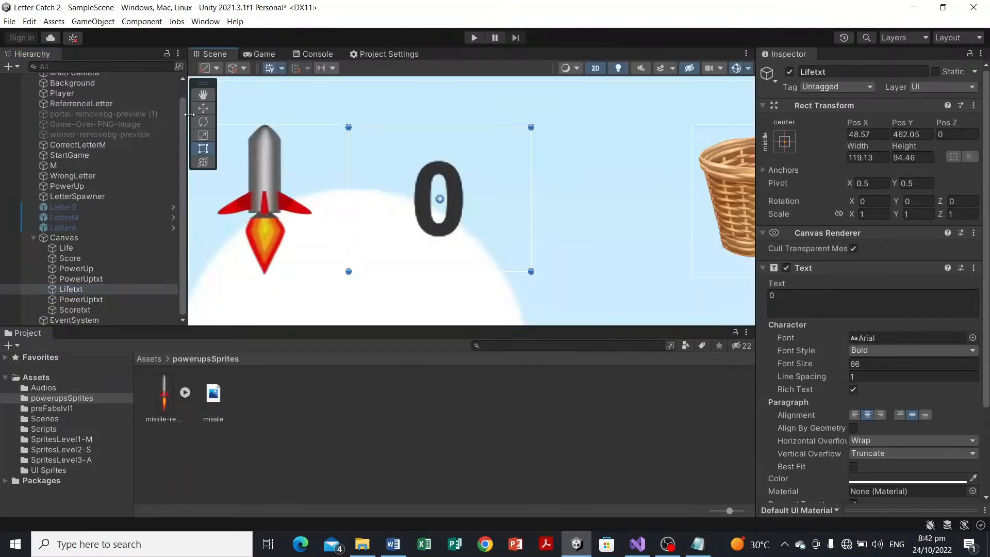
{"action": "scroll", "coordinate": [401, 172], "scroll_direction": "down", "scroll_amount": 6}
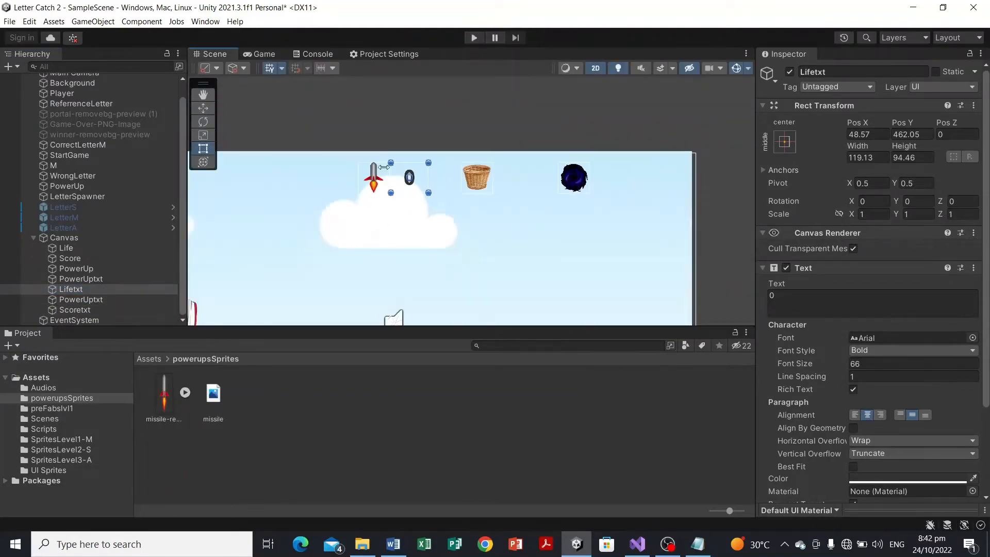
{"action": "left_click", "coordinate": [203, 108]}
{"action": "left_click_drag", "start_coordinate": [409, 177], "coordinate": [522, 171]}
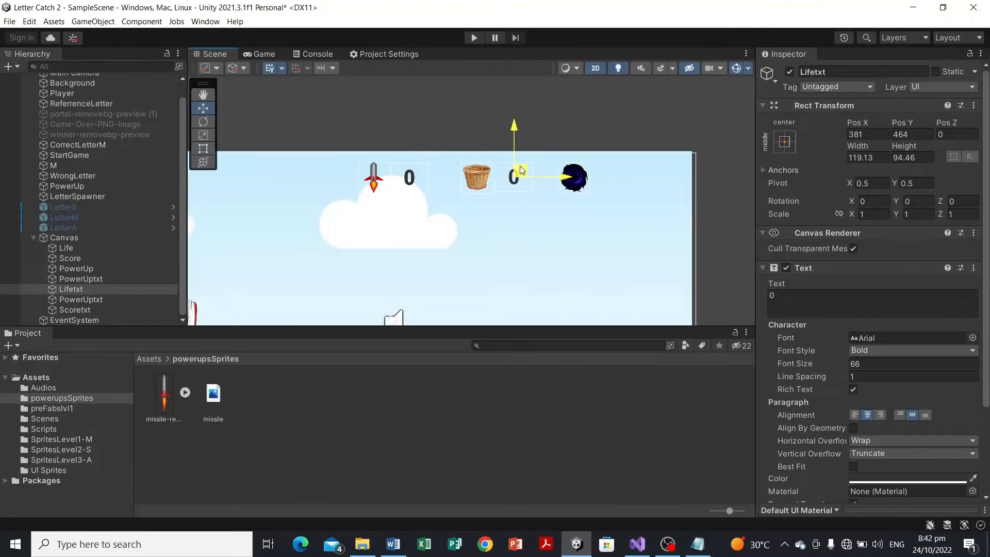
Set the Pos Y of Lifetxt to 461
{"action": "left_click", "coordinate": [918, 134]}
{"action": "left_click", "coordinate": [919, 133]}
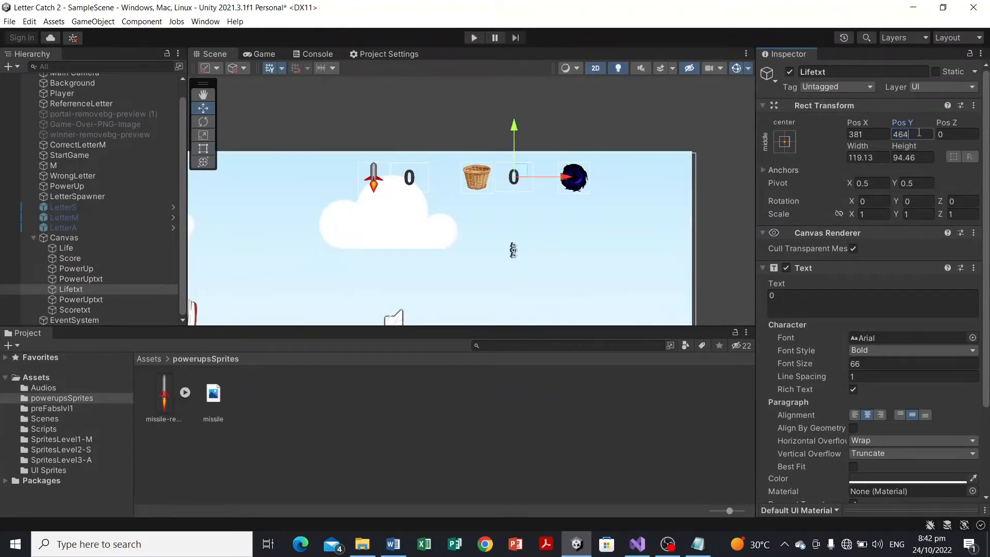
{"action": "key", "text": "BackSpace"}
{"action": "type", "text": "1"}
Move Scoretxt beside the dark portal image at about X 695, set its Pos Y to 461 and check the Game view
{"action": "left_click", "coordinate": [103, 300]}
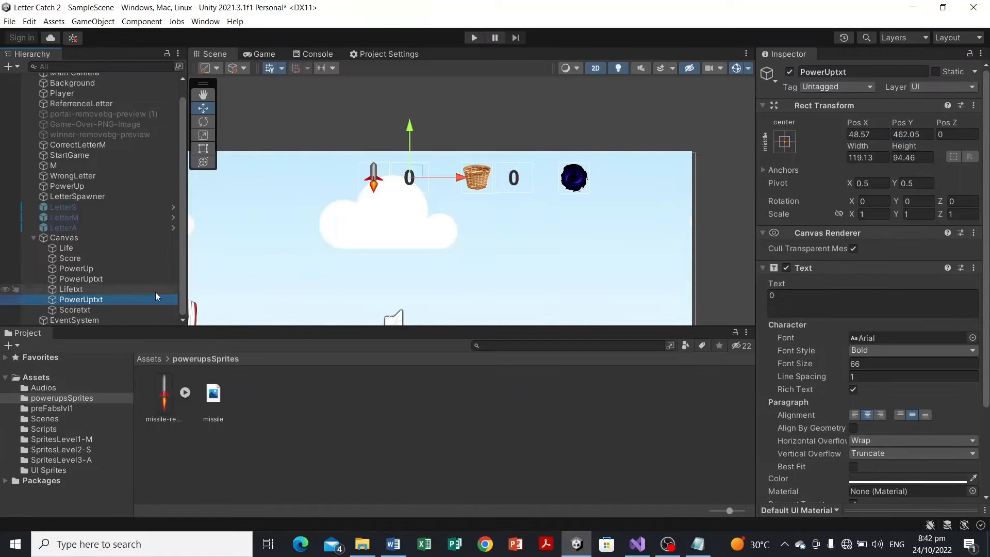
{"action": "left_click", "coordinate": [124, 309]}
{"action": "left_click_drag", "start_coordinate": [419, 175], "coordinate": [619, 174]}
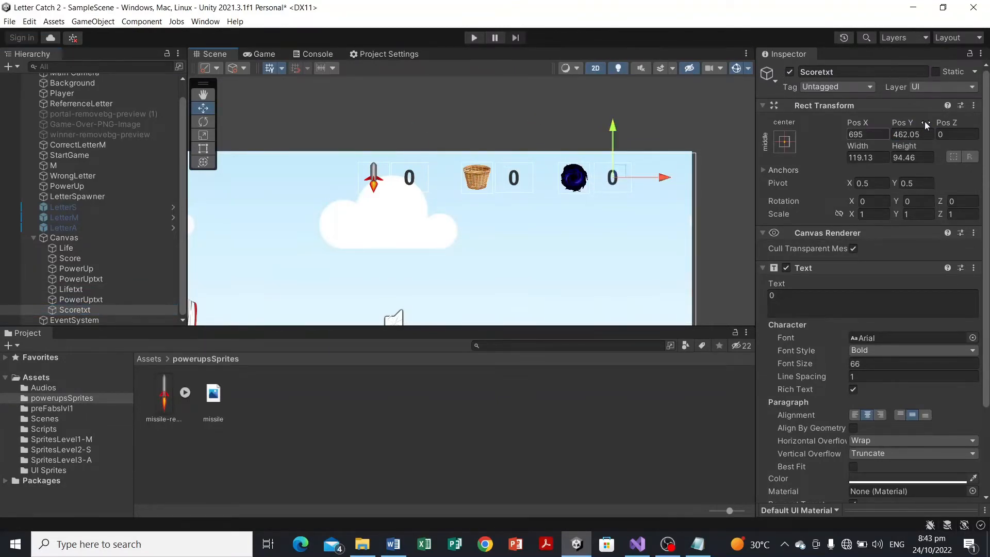
{"action": "left_click_drag", "start_coordinate": [928, 135], "coordinate": [887, 137]}
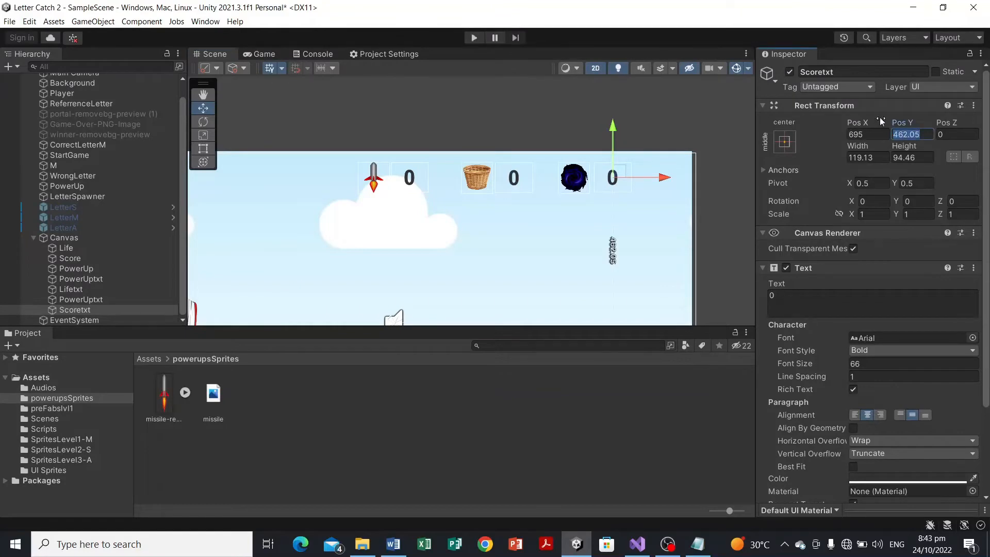
{"action": "type", "text": "461"}
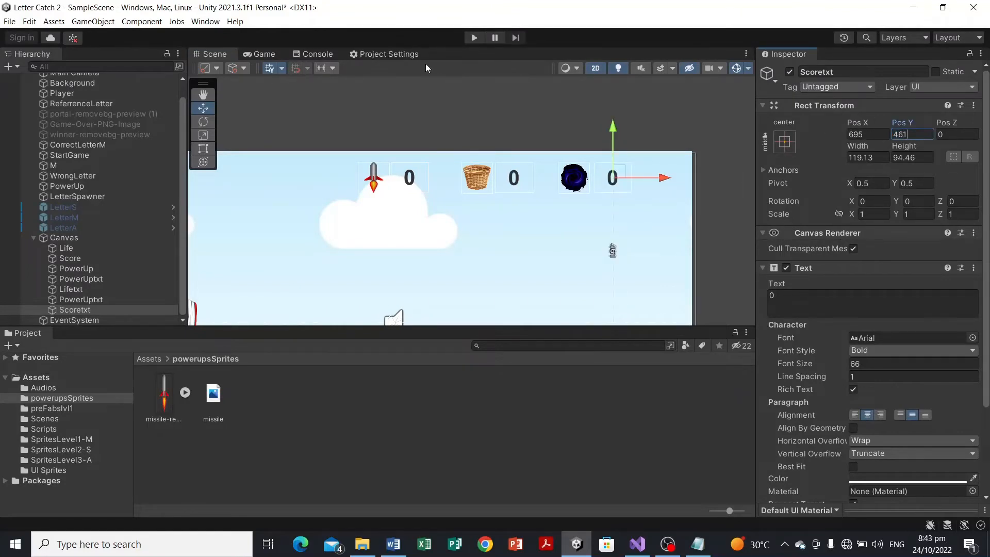
{"action": "left_click", "coordinate": [264, 55]}
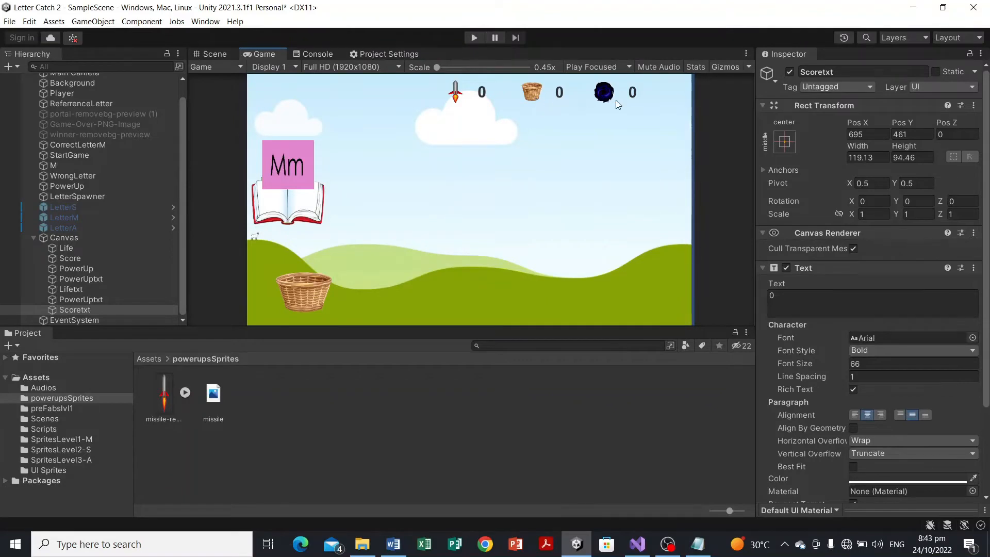
Add a legacy Button to the Canvas and place it in the background's upper-left corner at about X -855, Y 467
{"action": "left_click", "coordinate": [213, 53]}
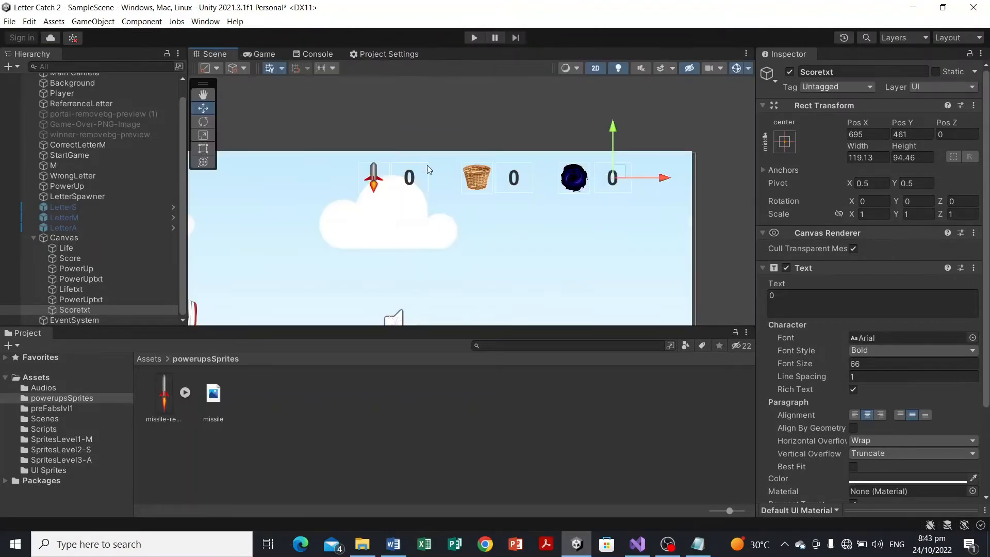
{"action": "scroll", "coordinate": [433, 164], "scroll_direction": "down", "scroll_amount": 5}
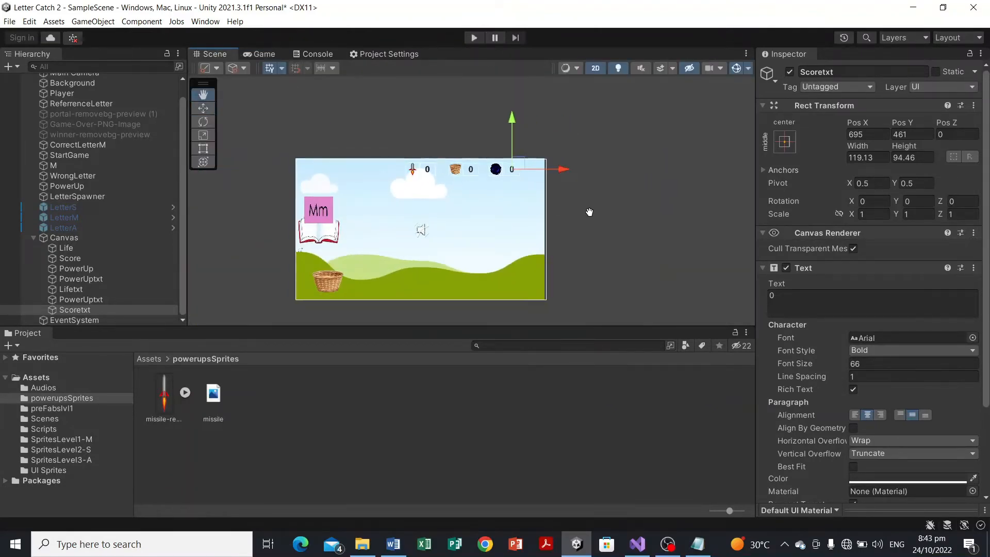
{"action": "middle_click_drag", "start_coordinate": [589, 211], "coordinate": [670, 210]}
{"action": "scroll", "coordinate": [650, 189], "scroll_direction": "up", "scroll_amount": 8}
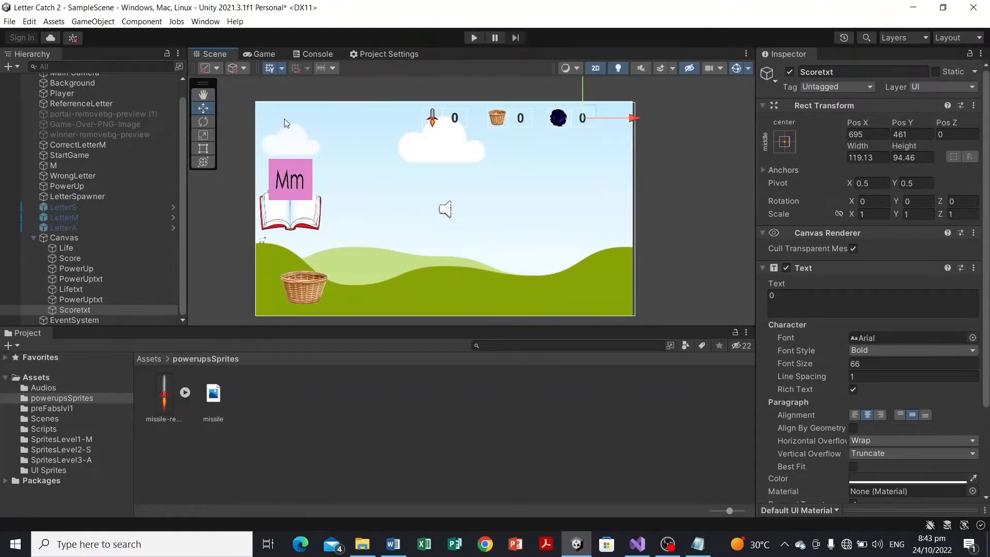
{"action": "right_click", "coordinate": [70, 241]}
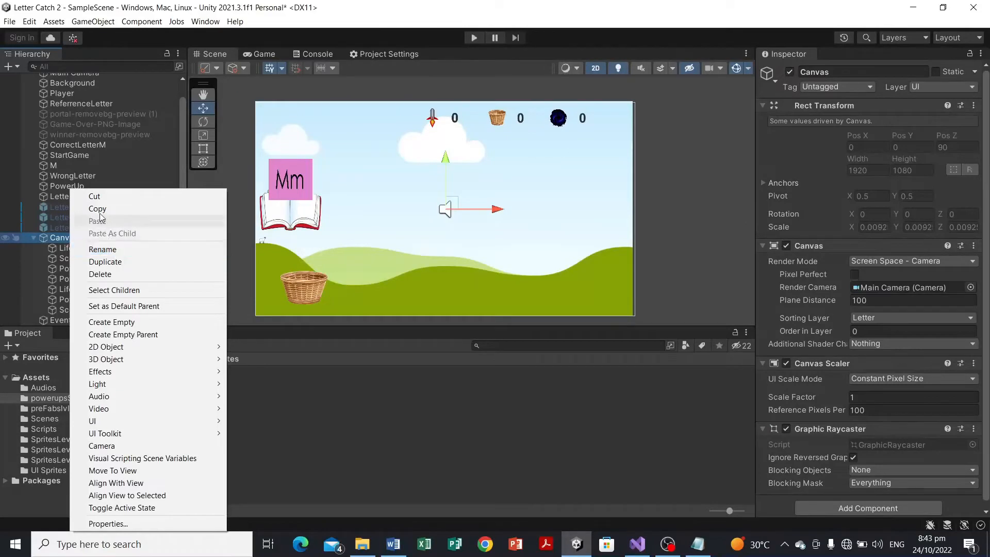
{"action": "mouse_move", "coordinate": [194, 424]}
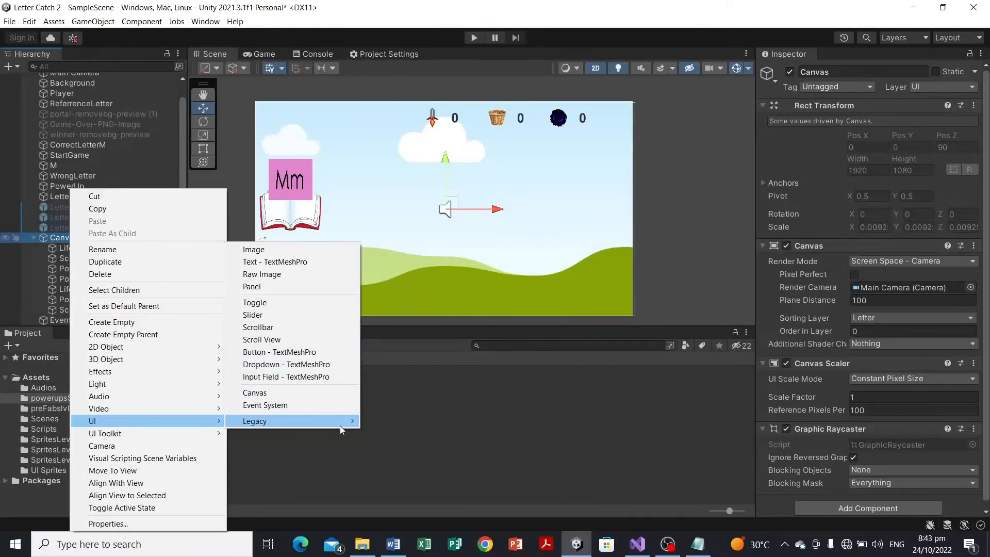
{"action": "mouse_move", "coordinate": [343, 421]}
{"action": "left_click", "coordinate": [398, 438]}
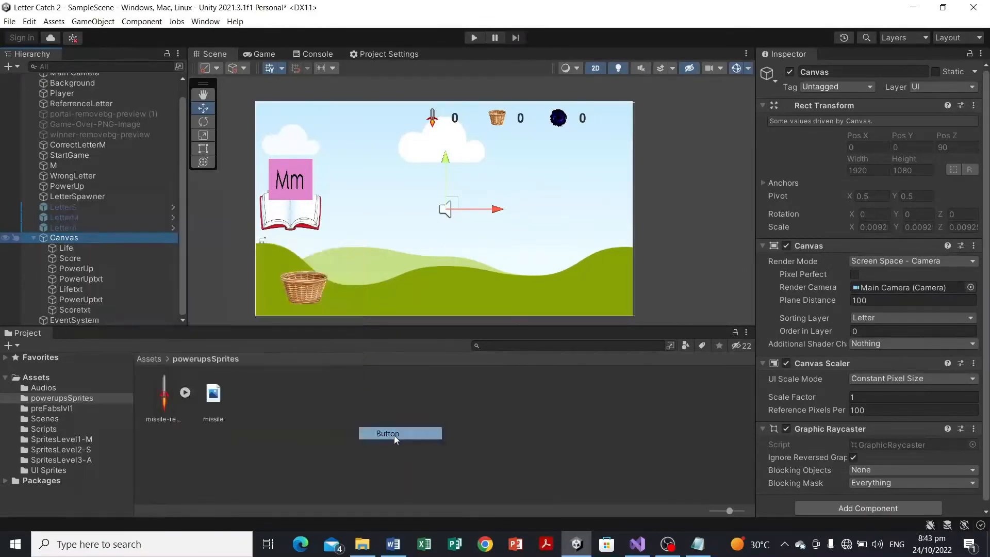
{"action": "left_click_drag", "start_coordinate": [448, 209], "coordinate": [287, 118]}
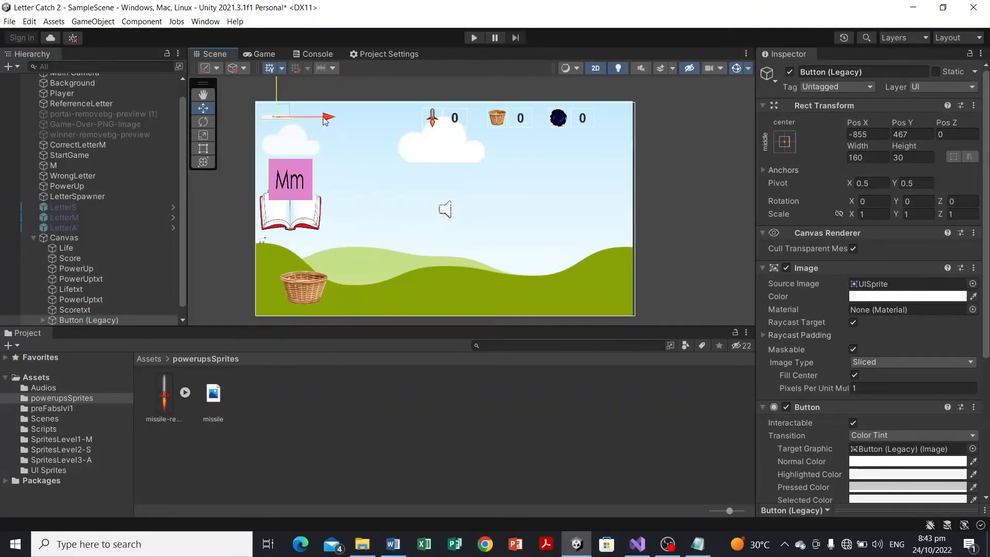
Rename the new legacy button to Home
{"action": "scroll", "coordinate": [858, 303], "scroll_direction": "down", "scroll_amount": 5}
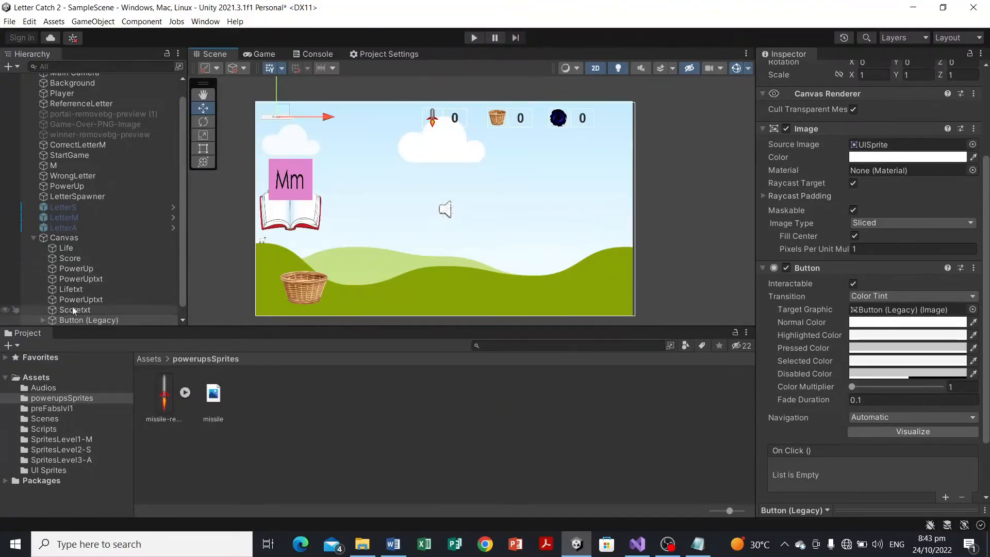
{"action": "right_click", "coordinate": [79, 318]}
{"action": "left_click", "coordinate": [129, 225]}
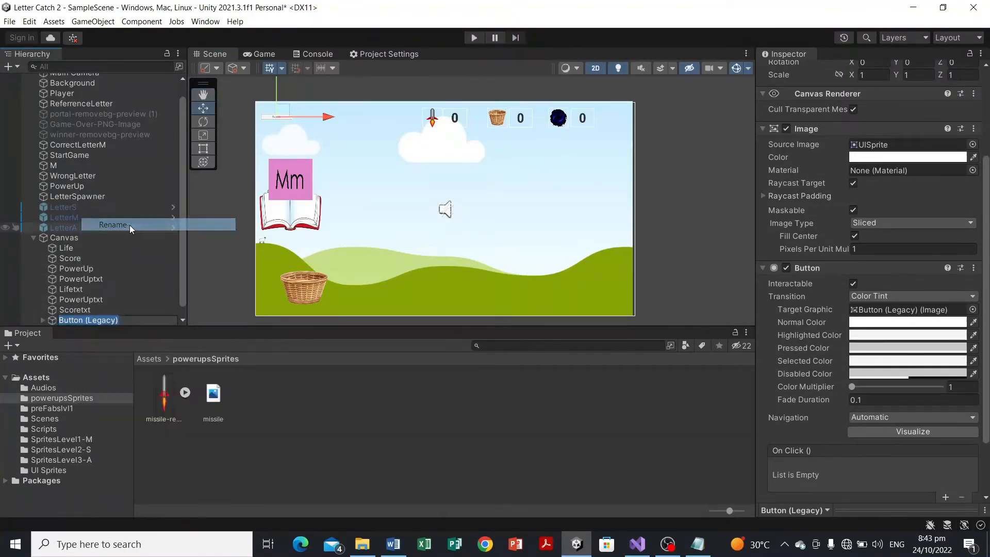
{"action": "type", "text": "Home"}
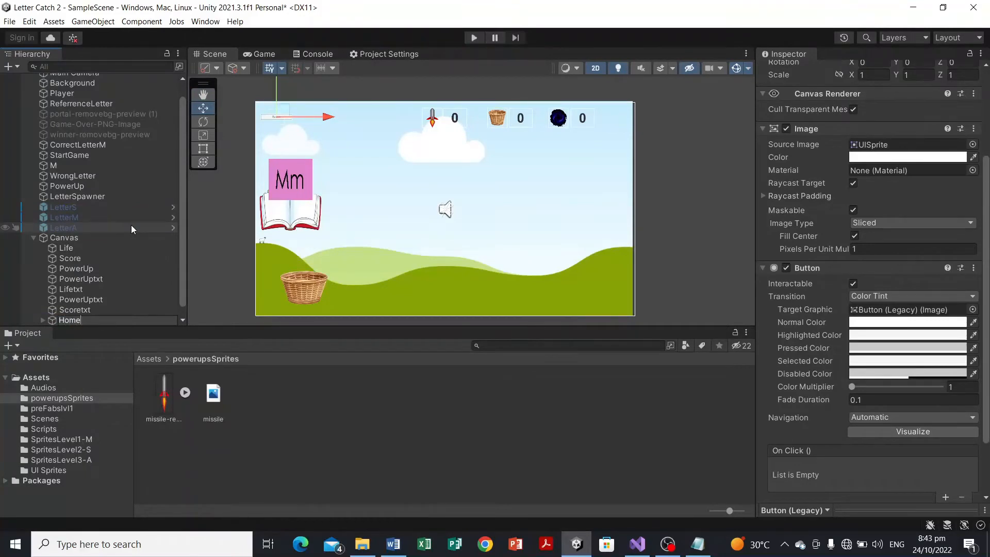
{"action": "left_click", "coordinate": [224, 280]}
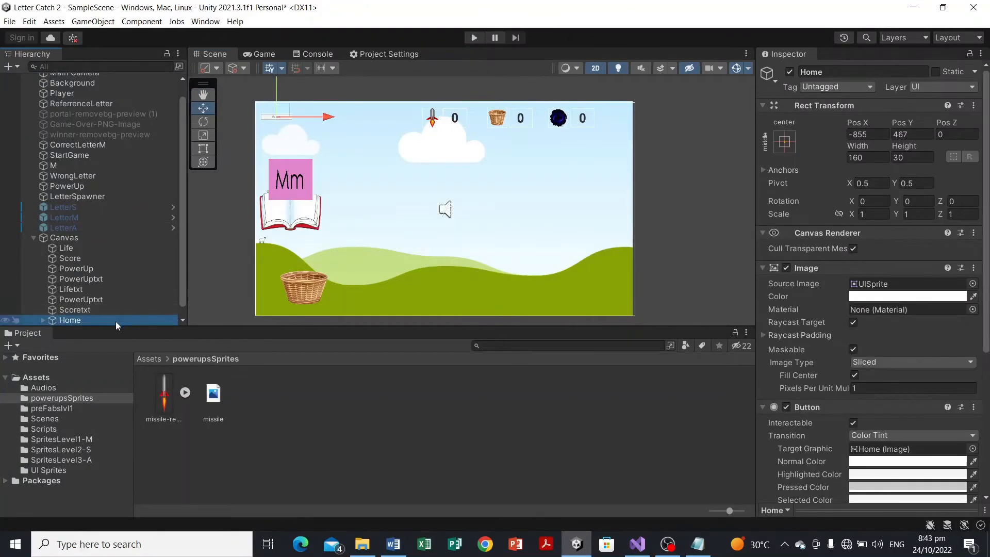
Duplicate the Home button and rename the copy Replay
{"action": "right_click", "coordinate": [115, 320]}
{"action": "left_click", "coordinate": [151, 236]}
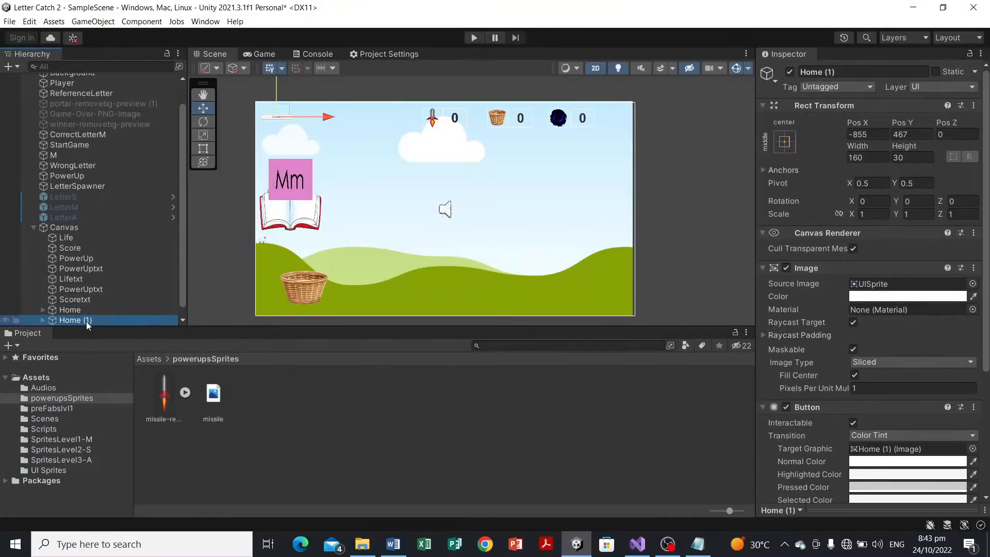
{"action": "right_click", "coordinate": [87, 320]}
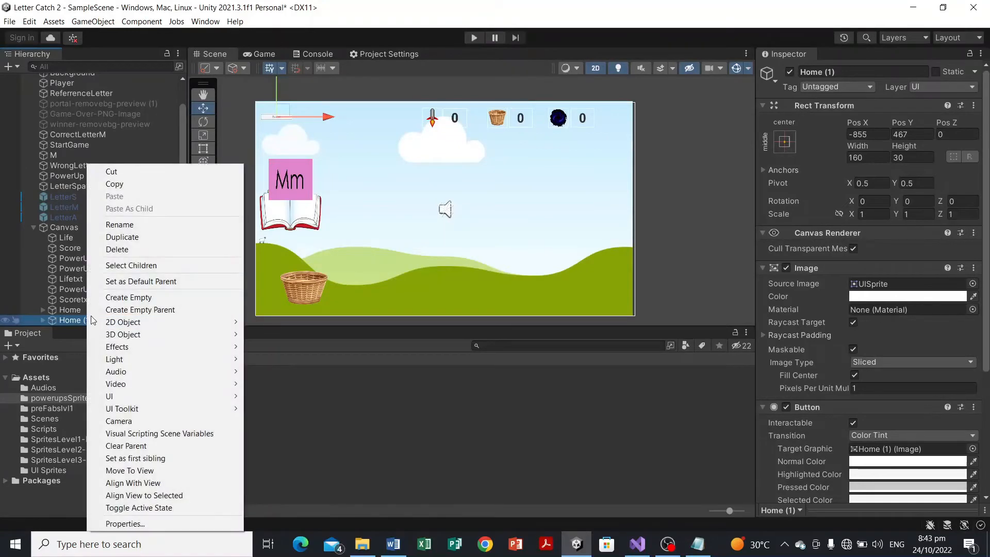
{"action": "left_click", "coordinate": [134, 224]}
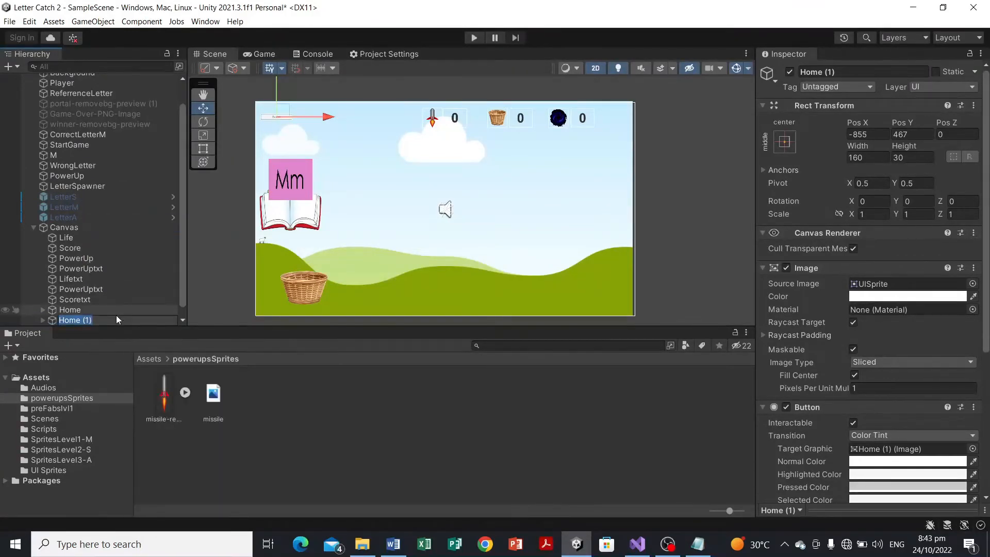
{"action": "type", "text": "Replay"}
{"action": "key", "text": "Return"}
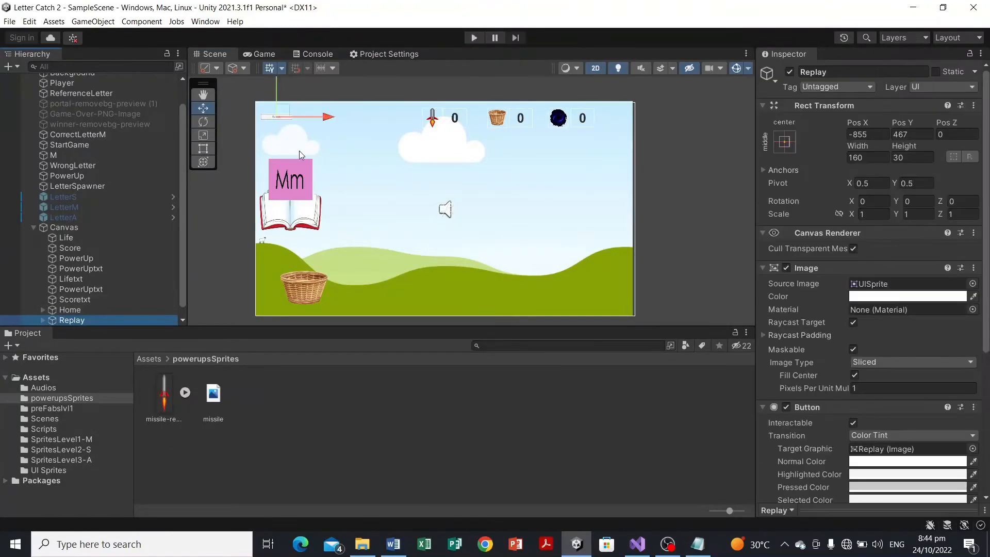
Move the Replay button horizontally beside Home to about X -601 and check both buttons in the Game view
{"action": "left_click_drag", "start_coordinate": [285, 113], "coordinate": [334, 114]}
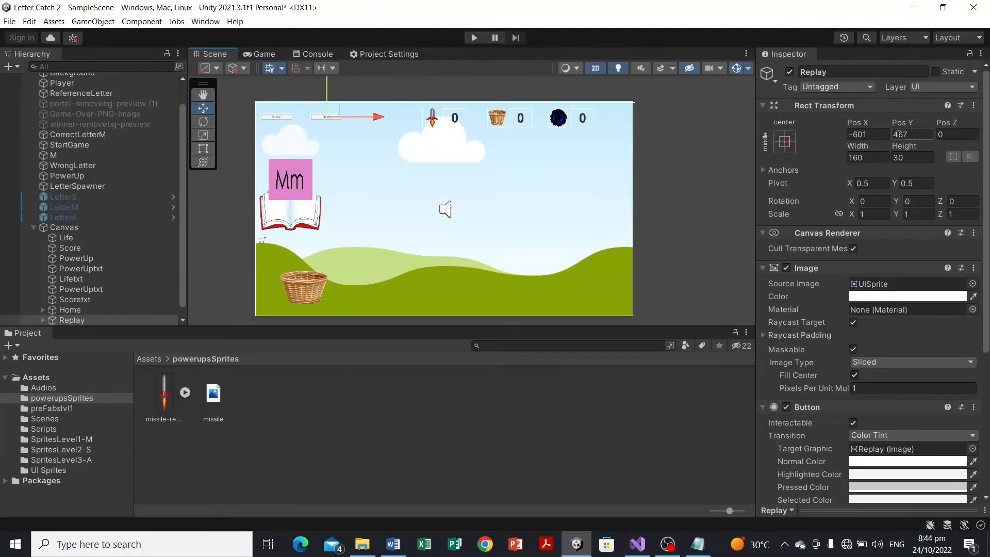
{"action": "left_click", "coordinate": [277, 115]}
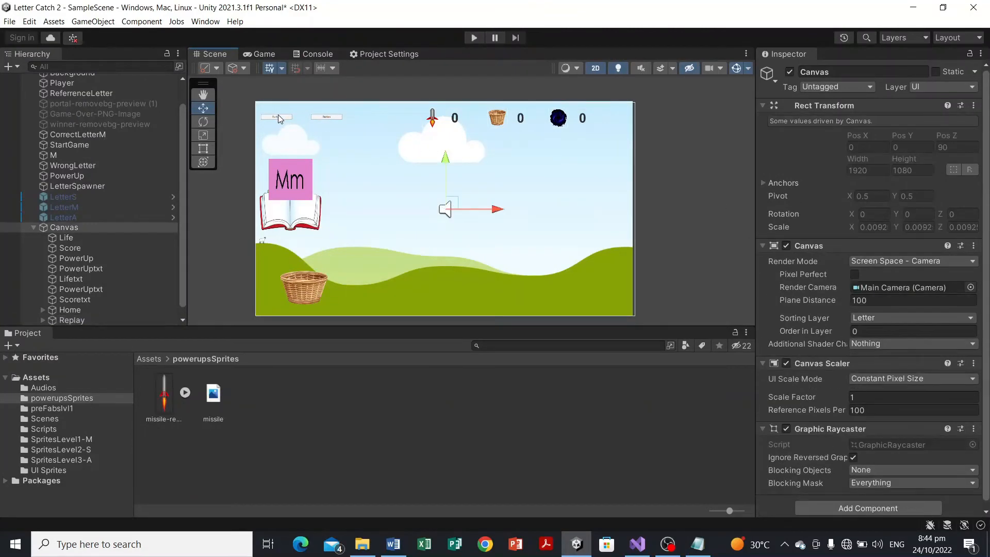
{"action": "left_click", "coordinate": [277, 114]}
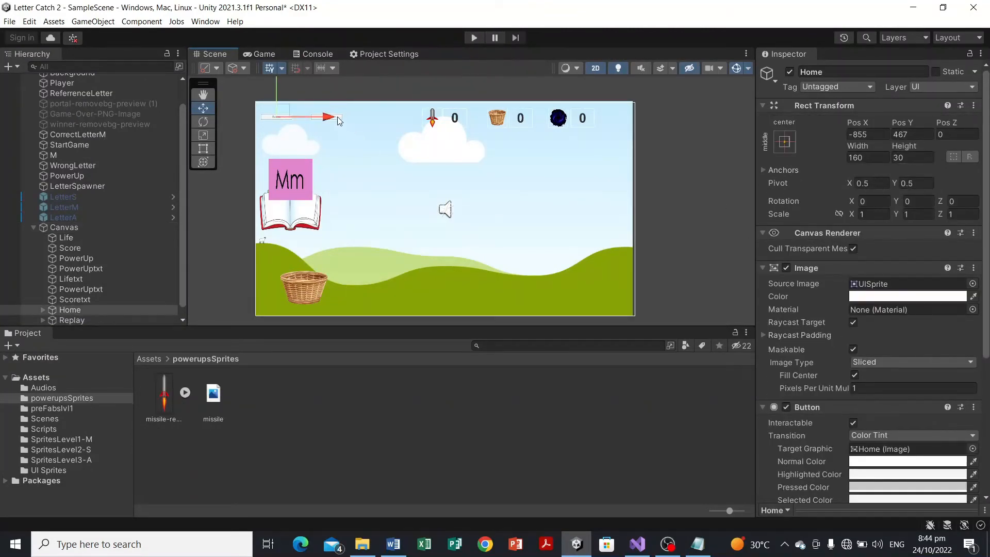
{"action": "scroll", "coordinate": [227, 314], "scroll_direction": "down", "scroll_amount": 1}
{"action": "scroll", "coordinate": [278, 290], "scroll_direction": "up", "scroll_amount": 2}
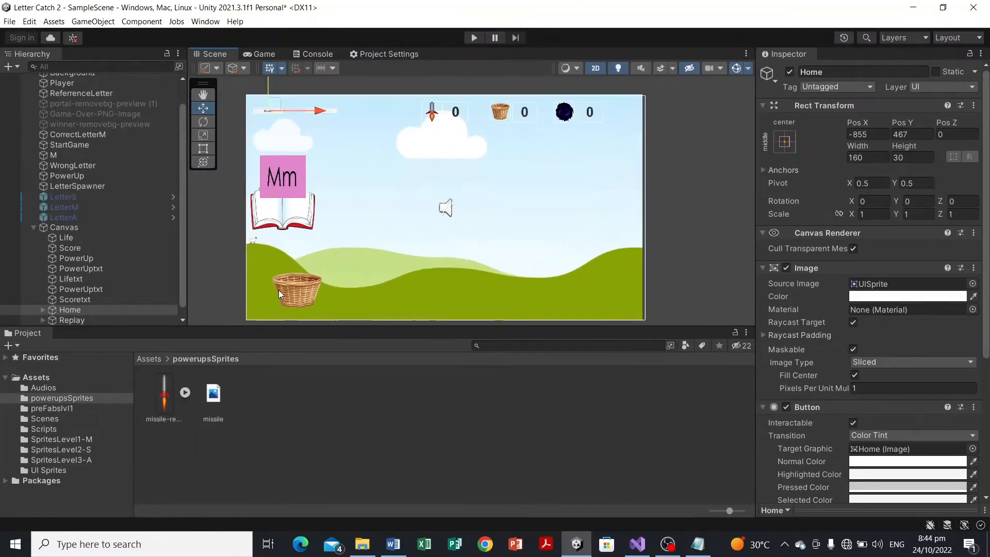
{"action": "left_click", "coordinate": [263, 54]}
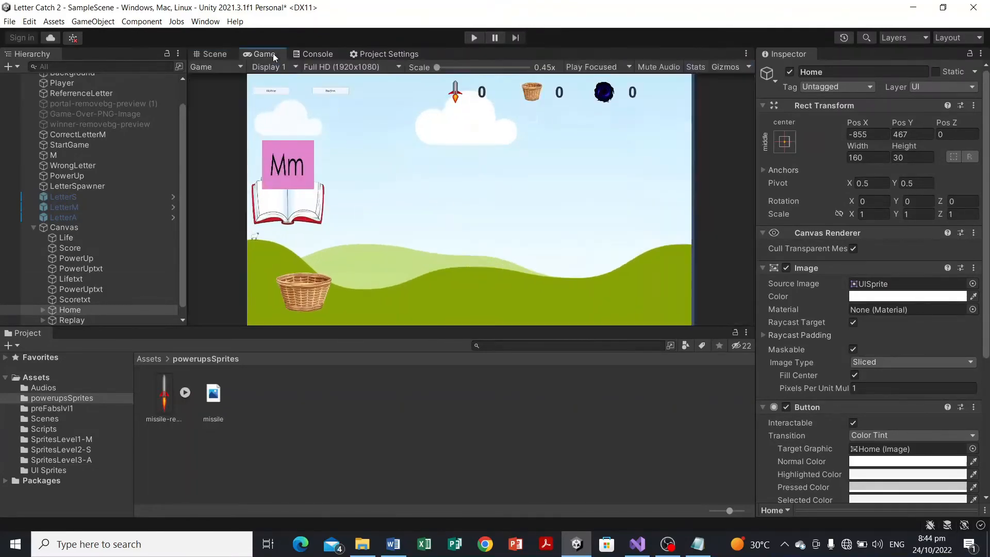
{"action": "left_click", "coordinate": [221, 53]}
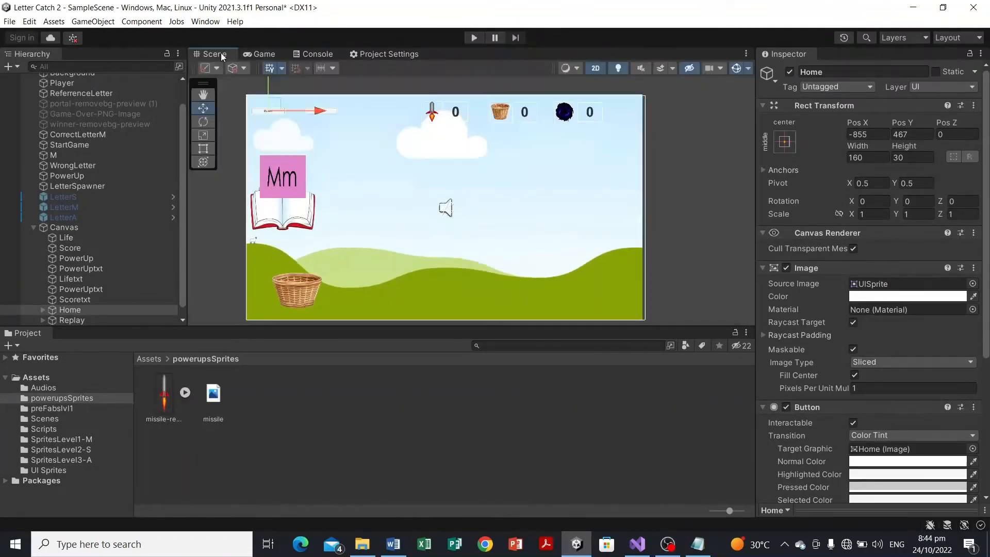
Assign the home-removebg-preview sprite from the UI Sprites folder as the Home button's source image
{"action": "left_click", "coordinate": [76, 388]}
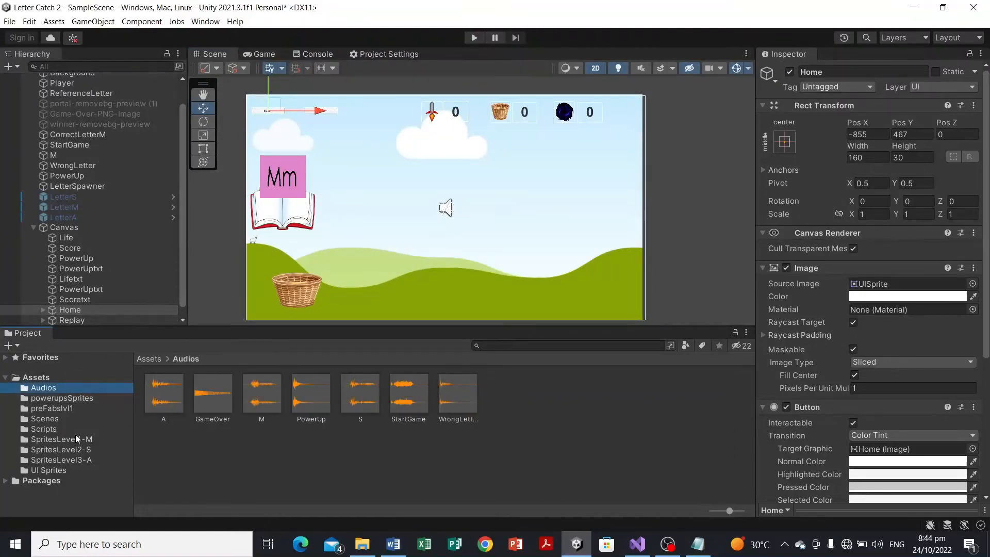
{"action": "left_click", "coordinate": [68, 469]}
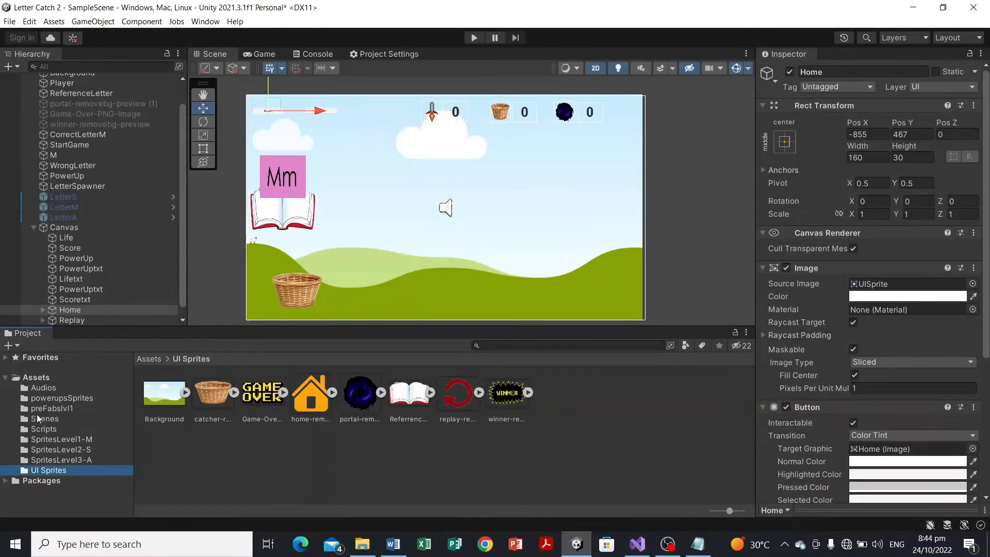
{"action": "left_click", "coordinate": [89, 310]}
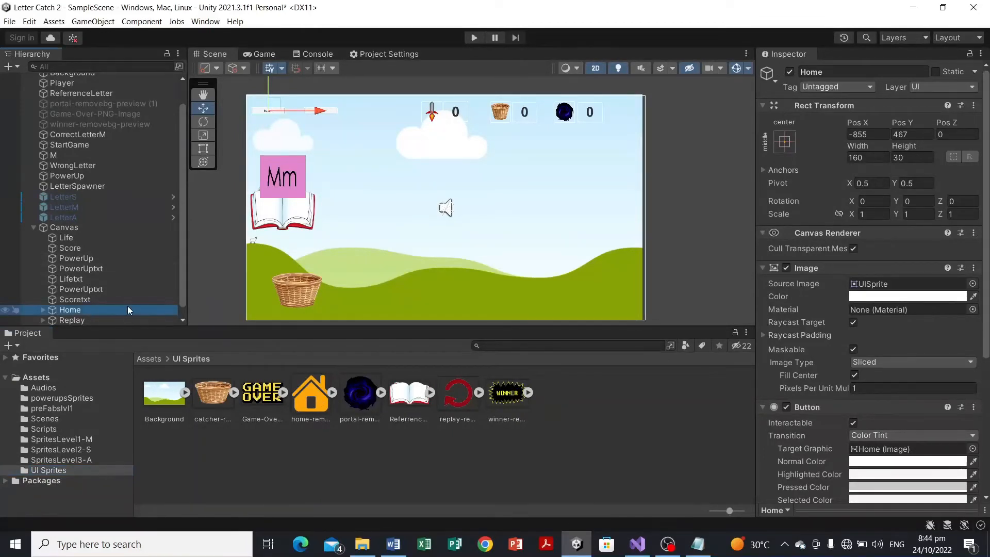
{"action": "scroll", "coordinate": [830, 266], "scroll_direction": "down", "scroll_amount": 7}
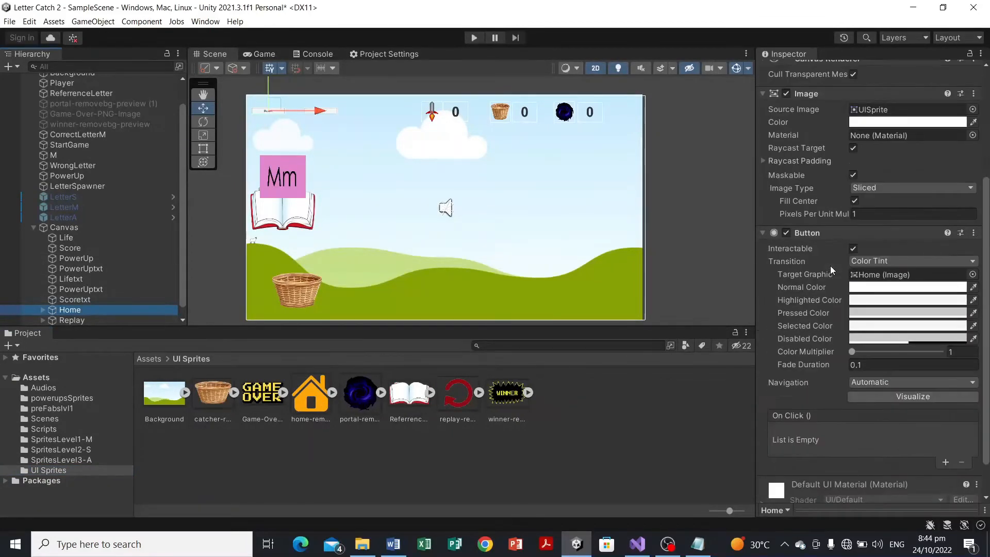
{"action": "scroll", "coordinate": [830, 265], "scroll_direction": "up", "scroll_amount": 6}
{"action": "left_click_drag", "start_coordinate": [310, 395], "coordinate": [877, 243]}
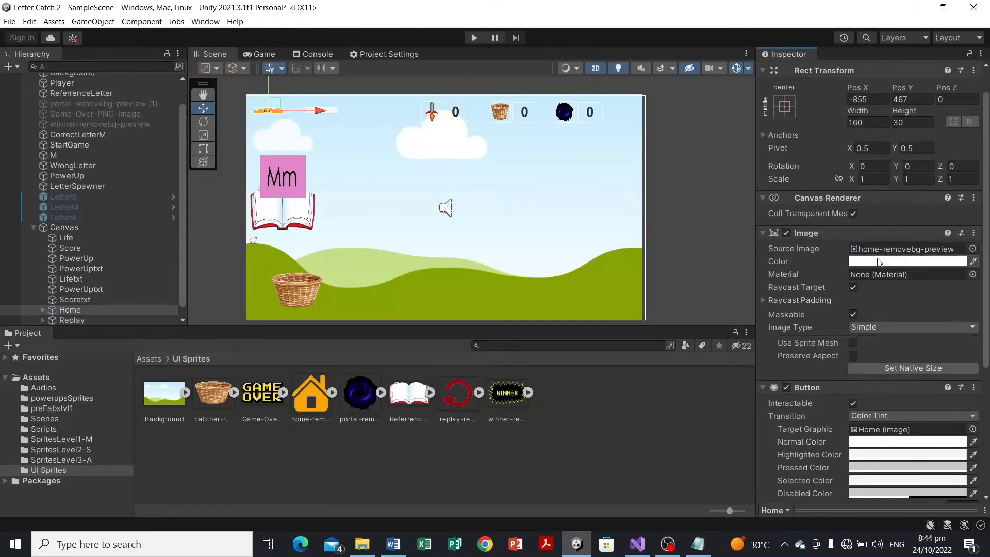
Stretch the Home button downward with the Rect tool until the house icon looks proportionate, and check it in the Game view
{"action": "left_click", "coordinate": [204, 148]}
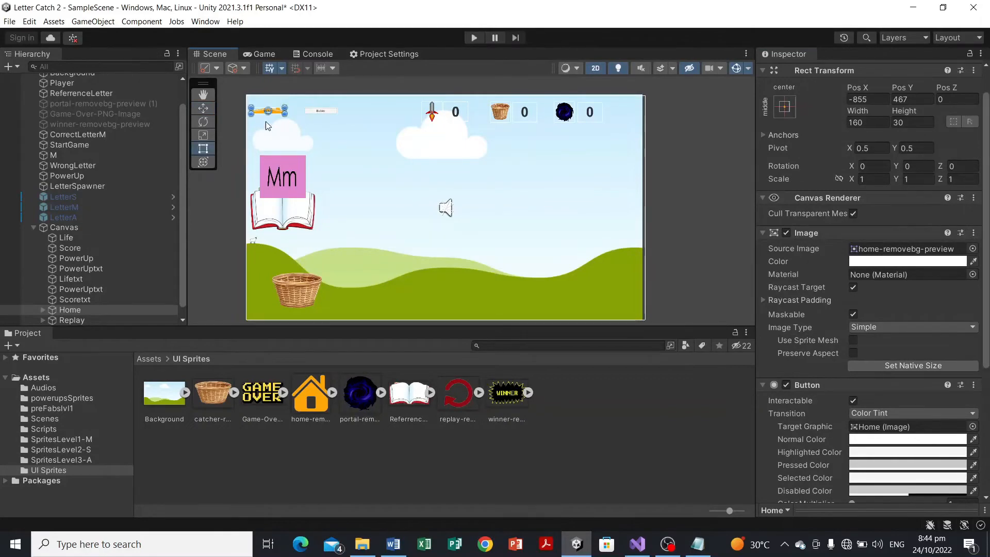
{"action": "left_click_drag", "start_coordinate": [282, 115], "coordinate": [285, 135]}
{"action": "left_click", "coordinate": [317, 146]}
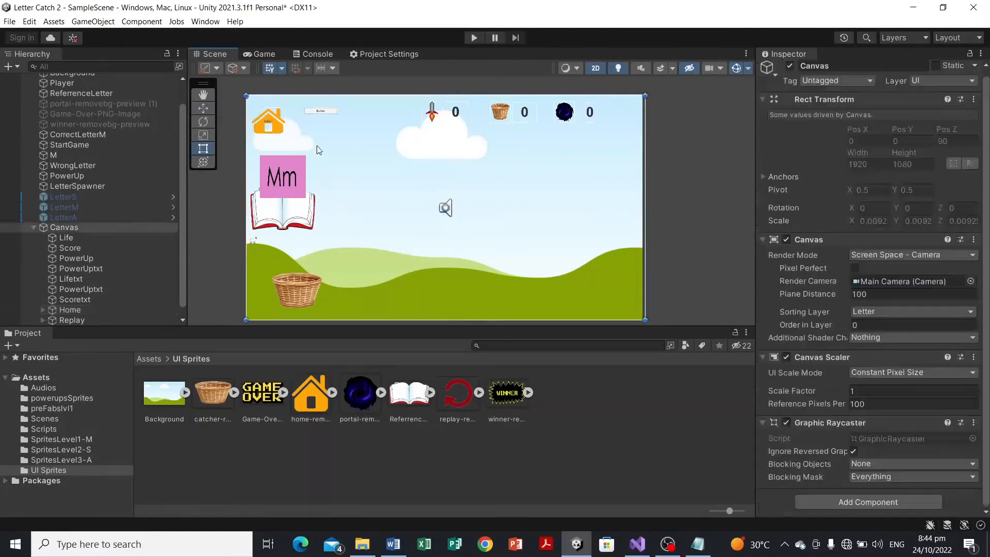
{"action": "left_click", "coordinate": [274, 53]}
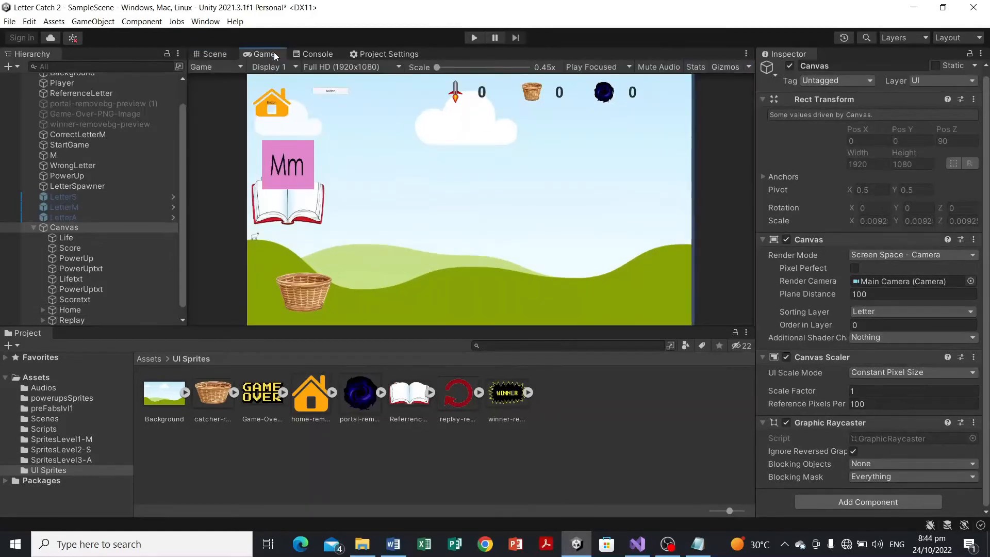
{"action": "left_click", "coordinate": [215, 53]}
Delete the Text (Legacy) child objects of the Home and Replay buttons
{"action": "scroll", "coordinate": [98, 270], "scroll_direction": "down", "scroll_amount": 1}
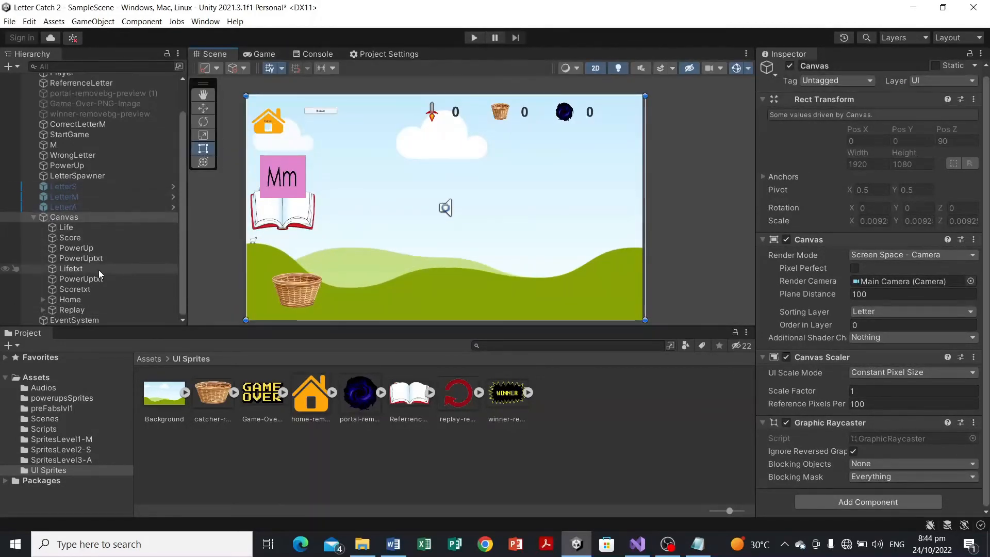
{"action": "left_click", "coordinate": [43, 299]}
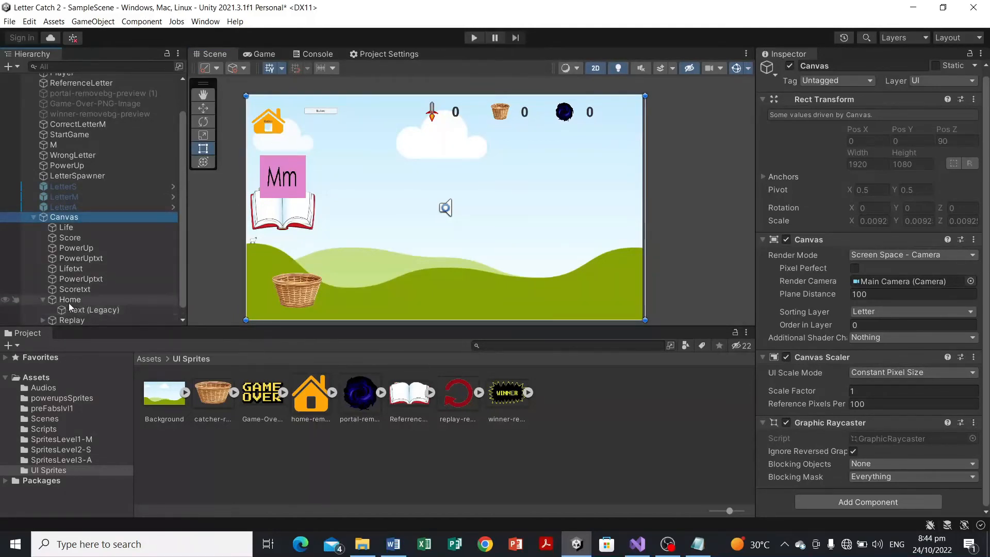
{"action": "left_click", "coordinate": [90, 306]}
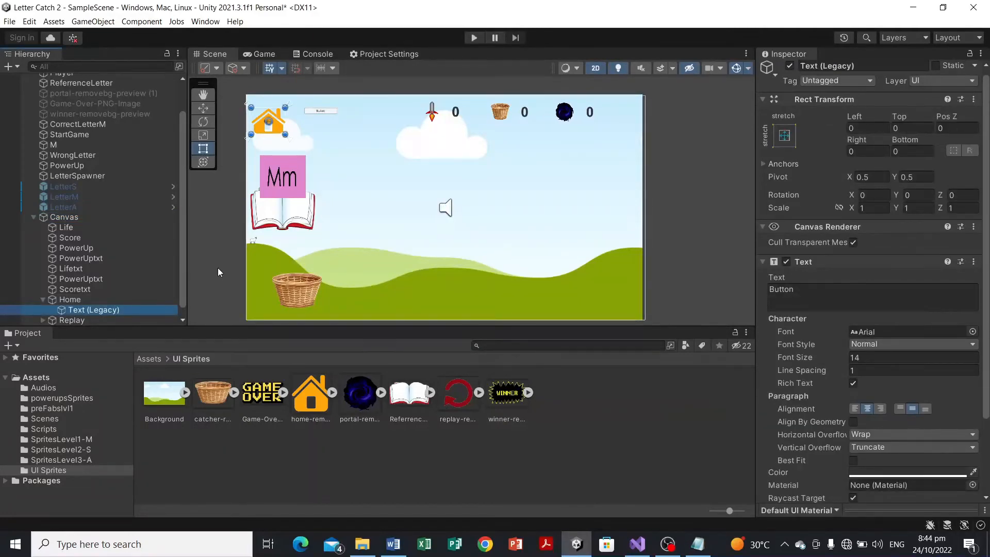
{"action": "key", "text": "Delete"}
{"action": "left_click", "coordinate": [42, 310]}
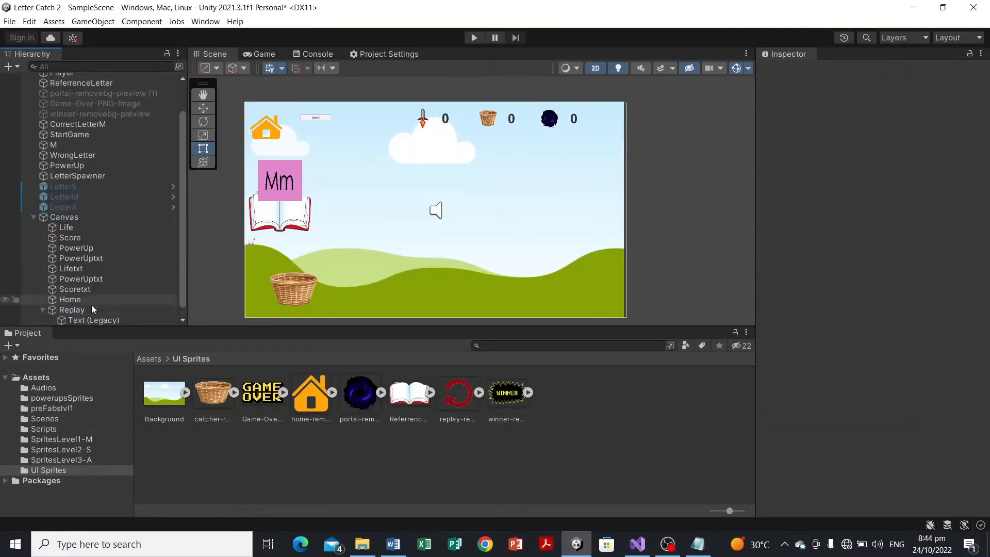
{"action": "left_click", "coordinate": [96, 321]}
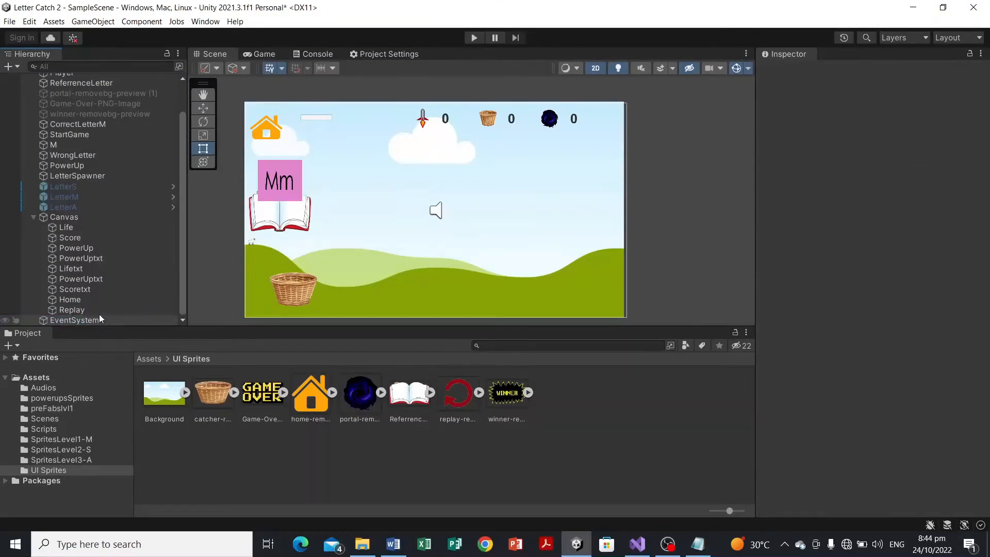
{"action": "key", "text": "Delete"}
Set Replay's source image to replay-removebg-preview, stretch its height to about 129, and check the Game view
{"action": "left_click", "coordinate": [83, 312]}
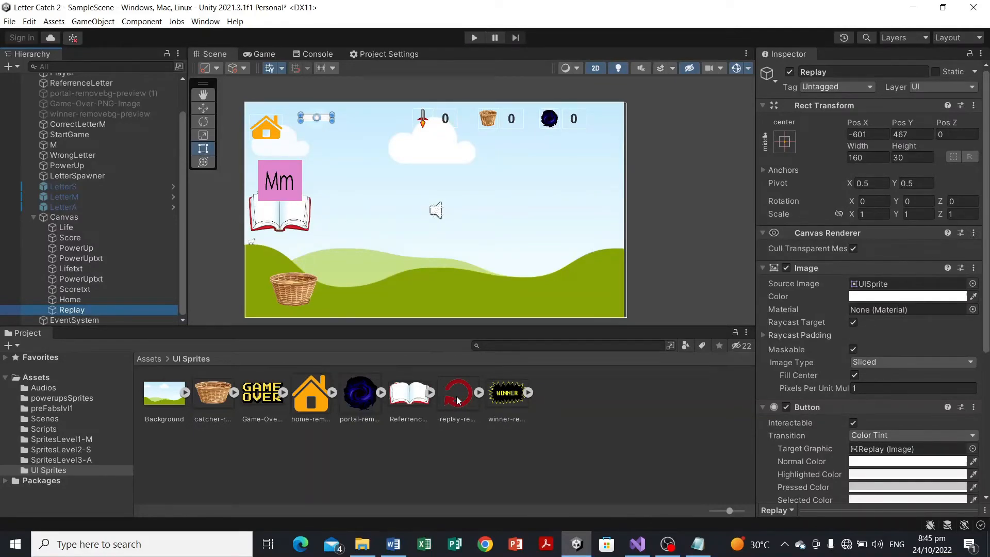
{"action": "left_click_drag", "start_coordinate": [458, 401], "coordinate": [896, 297]}
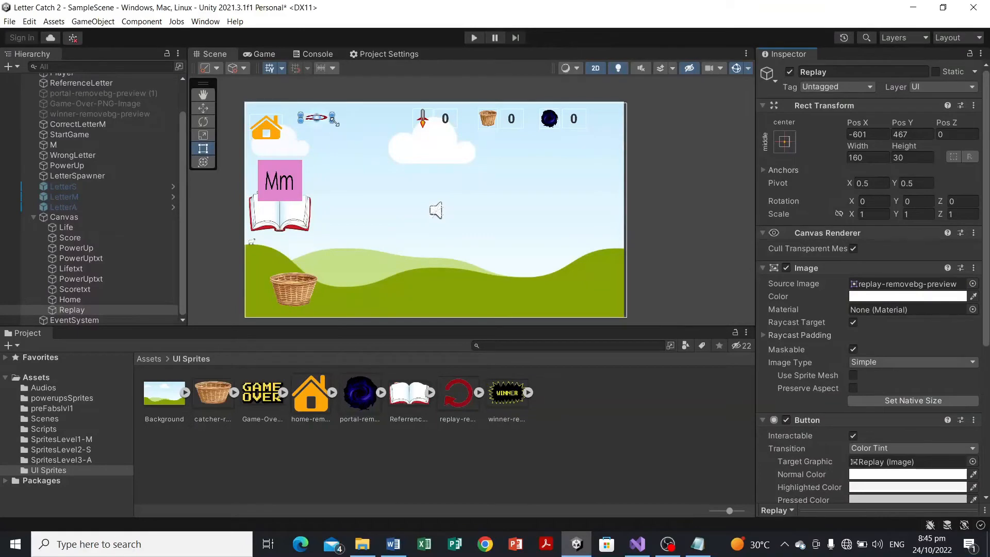
{"action": "left_click_drag", "start_coordinate": [334, 120], "coordinate": [333, 139]}
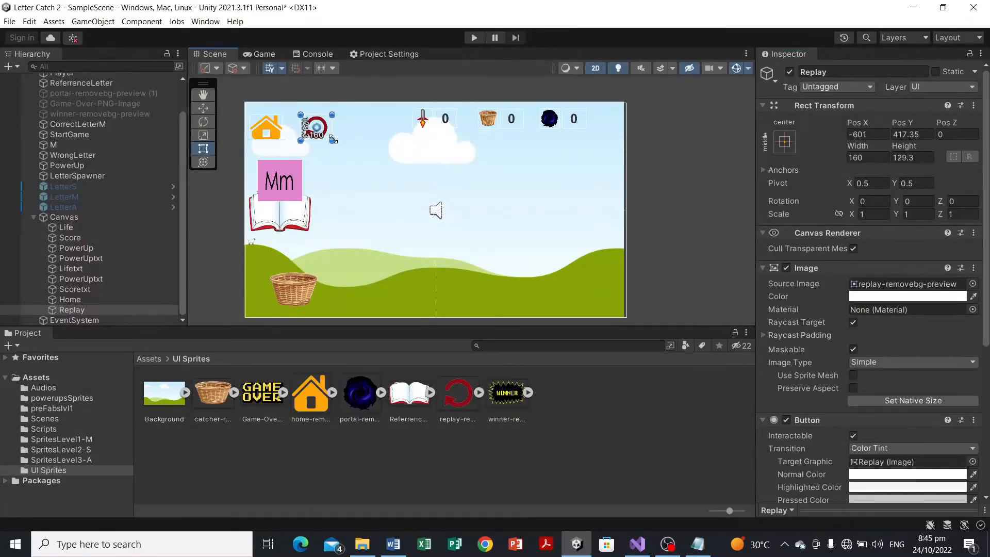
{"action": "left_click", "coordinate": [402, 164]}
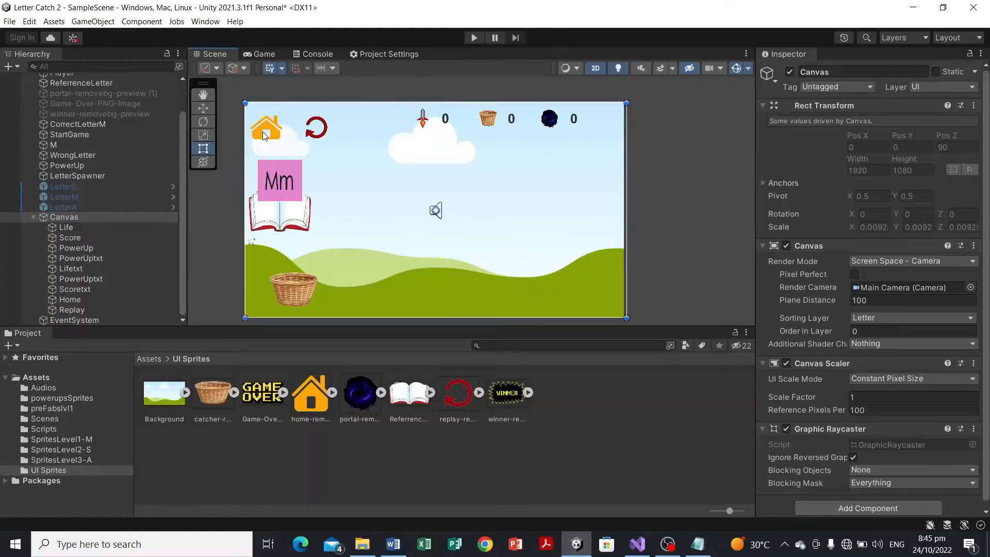
{"action": "left_click", "coordinate": [276, 56]}
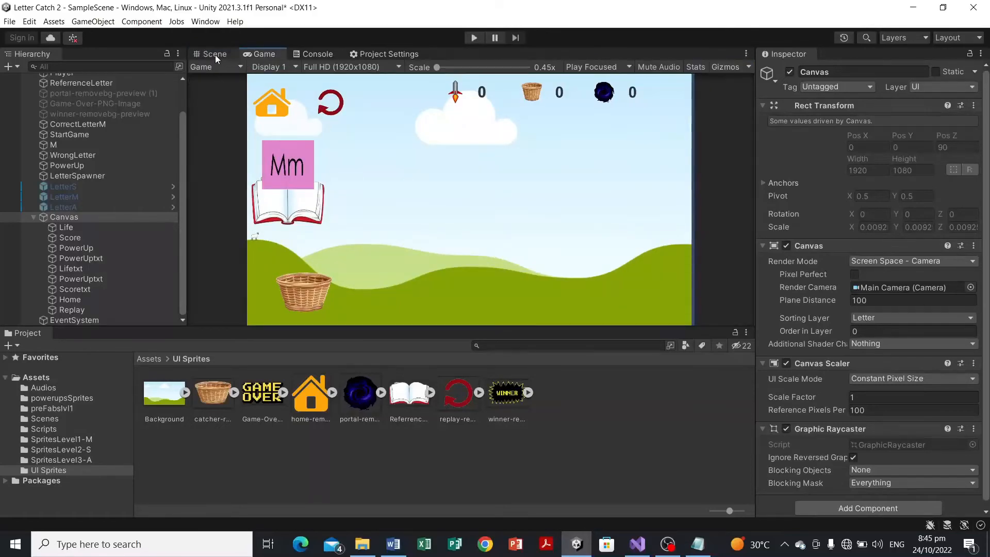
{"action": "left_click", "coordinate": [215, 55]}
Activate the portal-removebg-preview (1), Game-Over-PNG-Image and winner-removebg-preview objects together
{"action": "scroll", "coordinate": [136, 166], "scroll_direction": "up", "scroll_amount": 2}
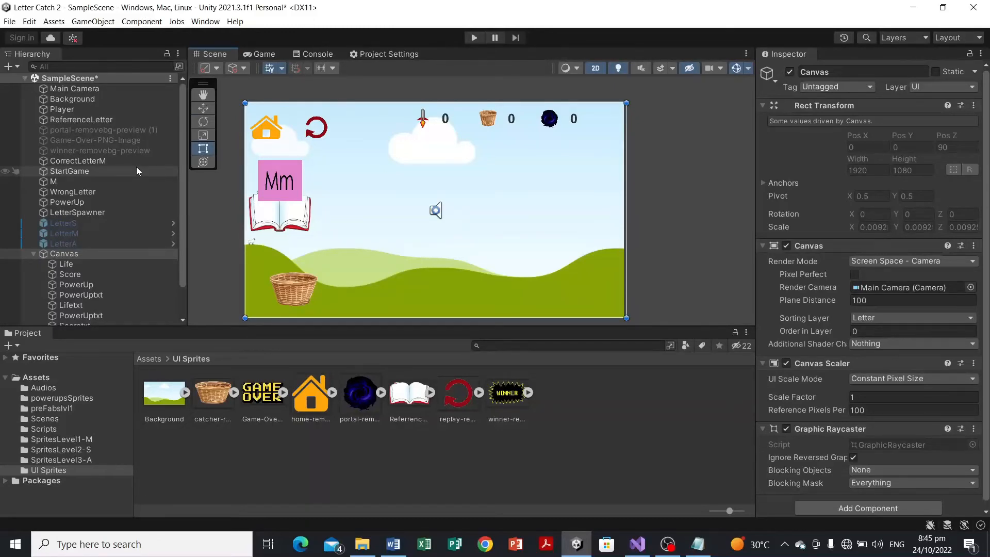
{"action": "left_click", "coordinate": [129, 133], "text": "ctrl"}
{"action": "left_click", "coordinate": [134, 141], "text": "ctrl"}
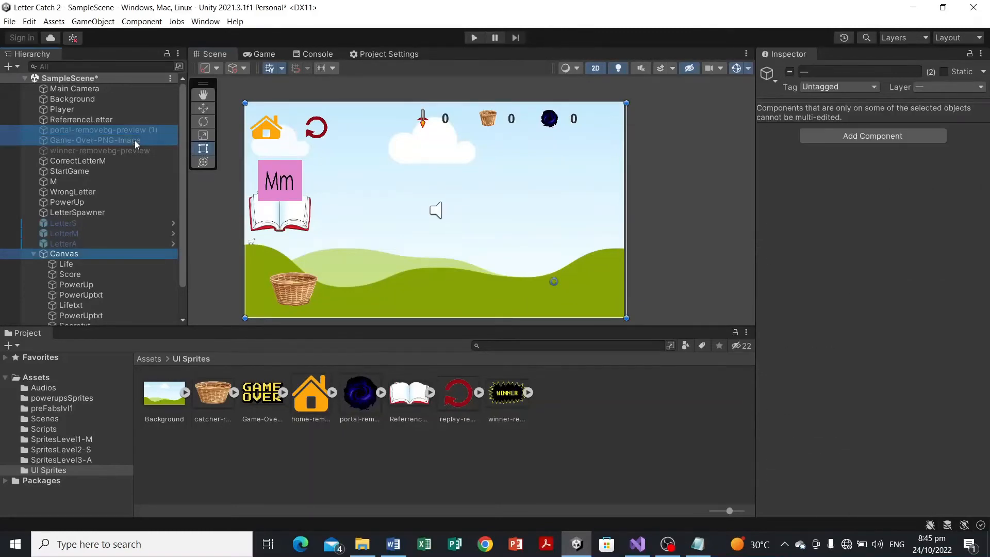
{"action": "left_click", "coordinate": [138, 132]}
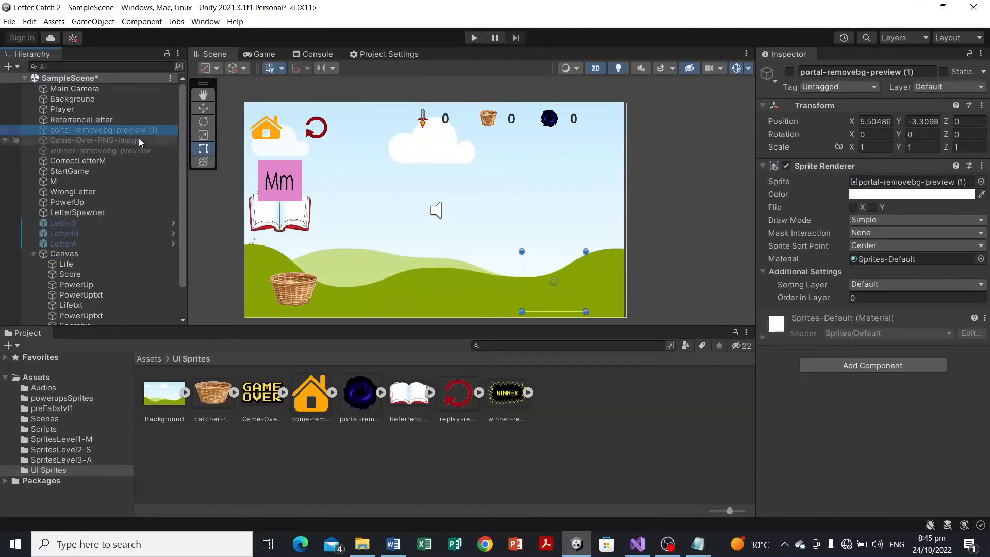
{"action": "left_click", "coordinate": [138, 140], "text": "ctrl"}
{"action": "left_click", "coordinate": [142, 150], "text": "ctrl"}
{"action": "left_click", "coordinate": [790, 72]}
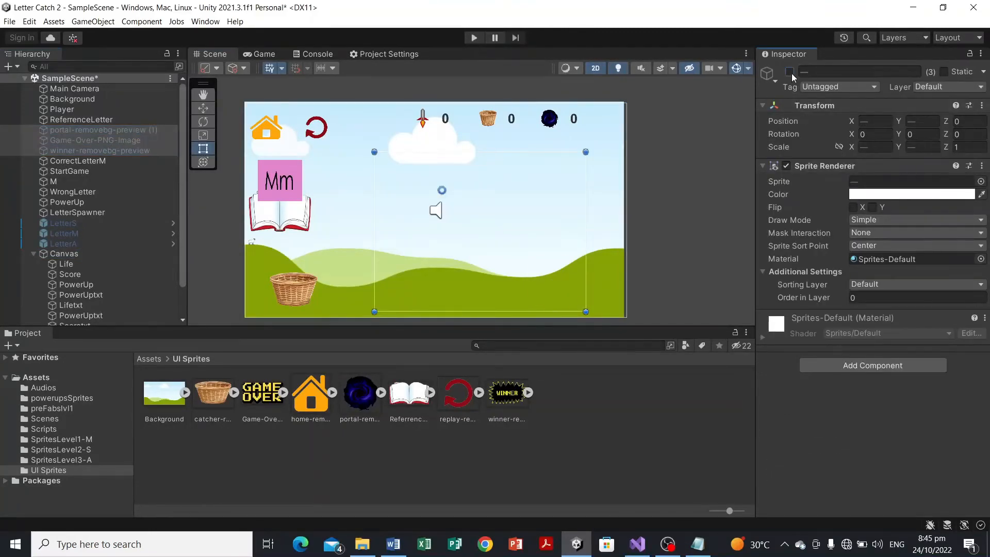
{"action": "left_click", "coordinate": [483, 179]}
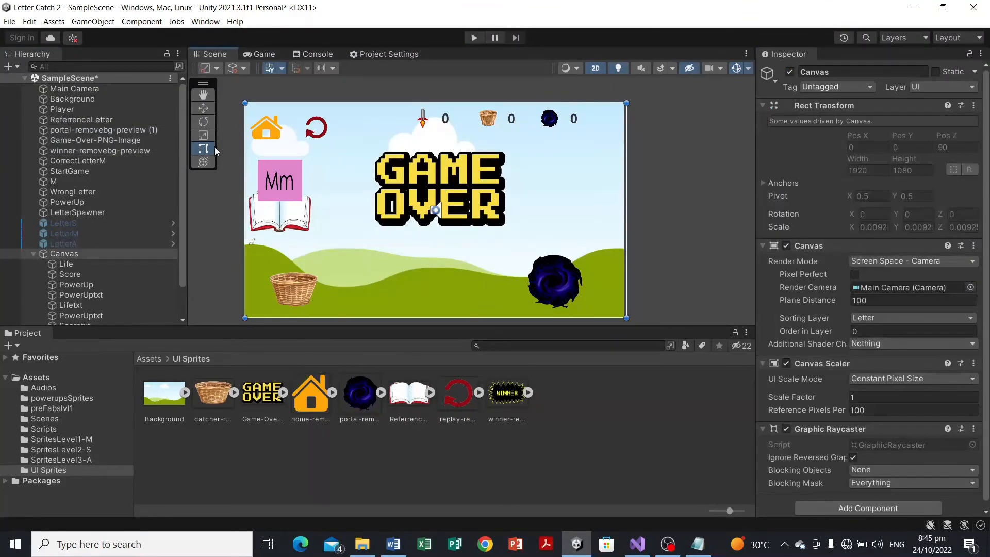
Set the sorting layer of the winner-removebg-preview sprite to Letter
{"action": "left_click", "coordinate": [124, 131]}
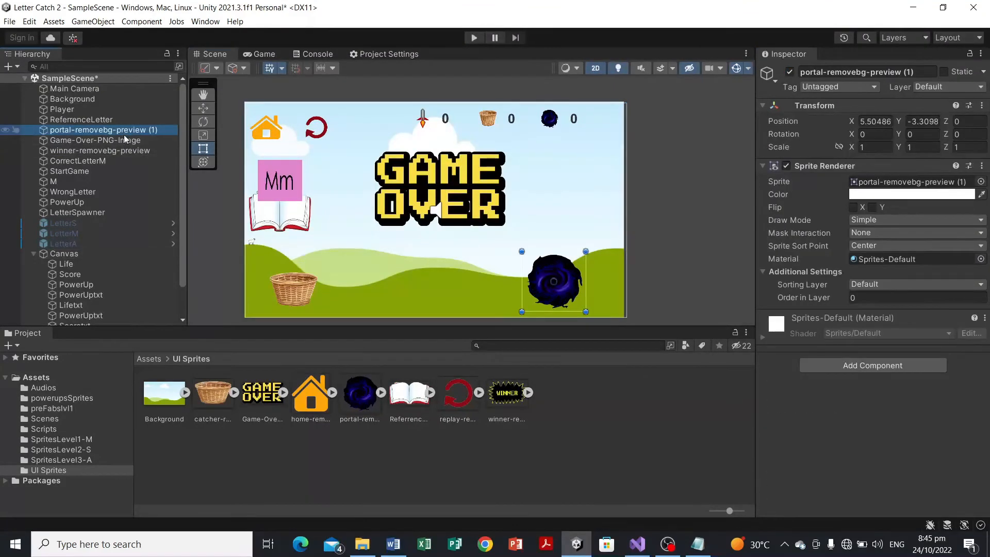
{"action": "left_click", "coordinate": [128, 150]}
{"action": "left_click", "coordinate": [897, 284]}
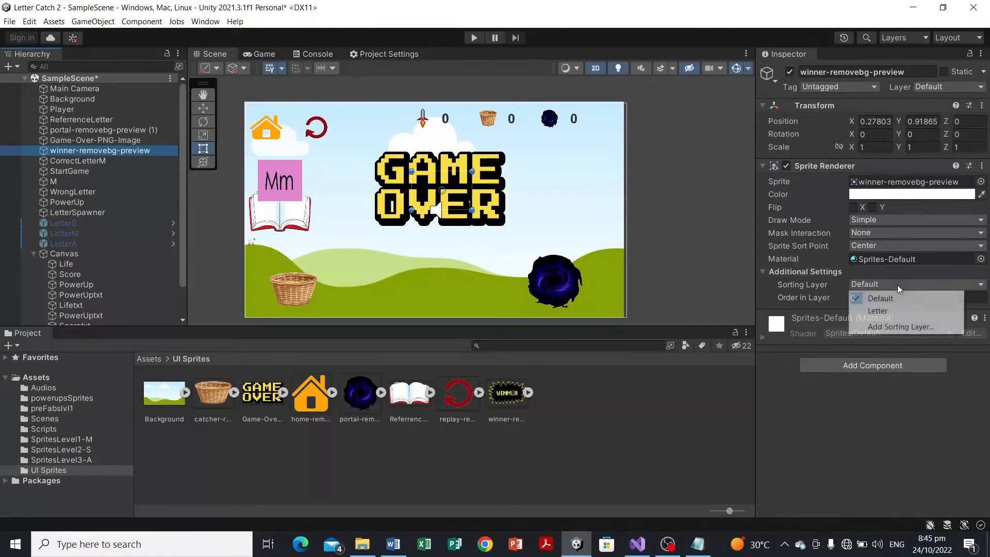
{"action": "left_click", "coordinate": [905, 311]}
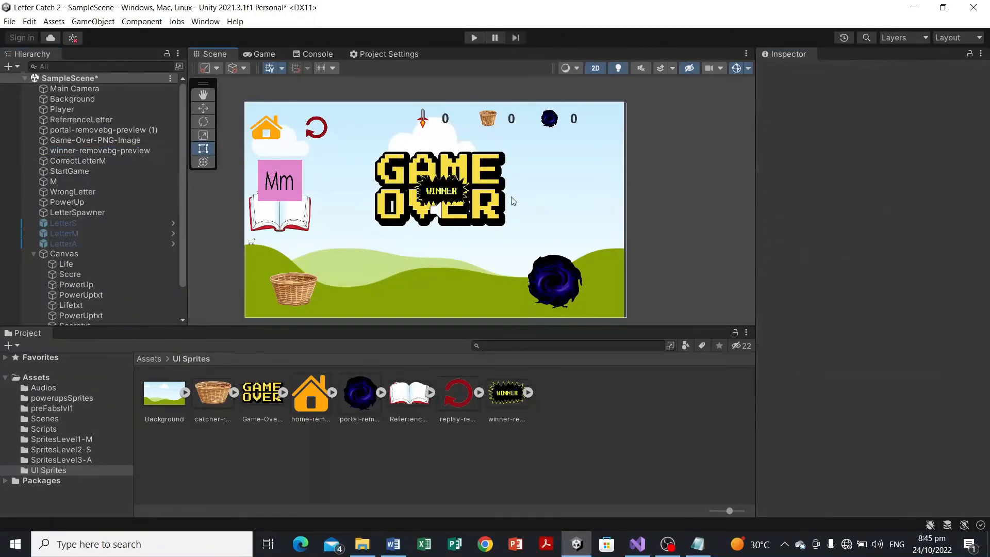
Enlarge the winner sprite over the game-over graphic to a scale of about 1.95 by 1.75, positioned near X 0.17, Y 1.11
{"action": "left_click", "coordinate": [461, 187]}
{"action": "left_click", "coordinate": [424, 190]}
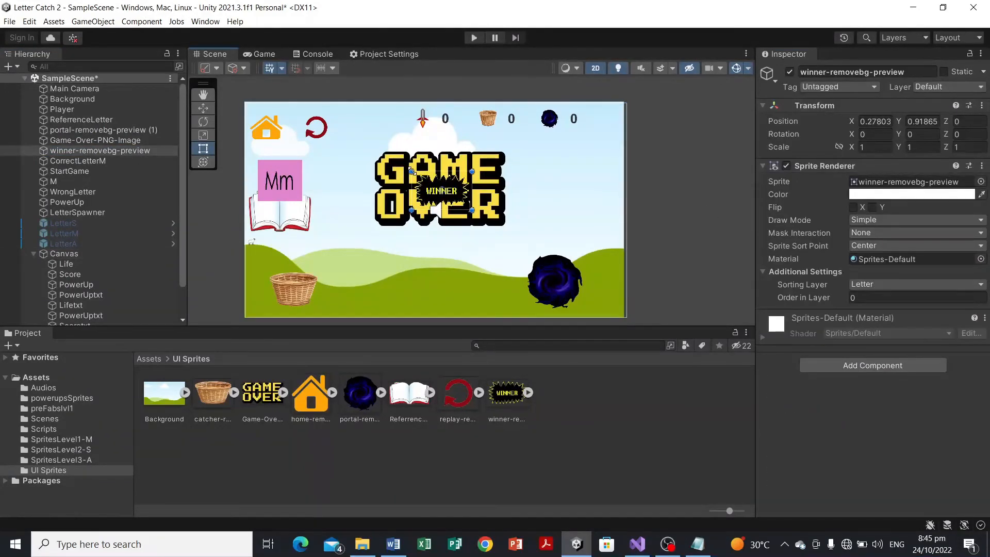
{"action": "left_click_drag", "start_coordinate": [411, 172], "coordinate": [381, 155]}
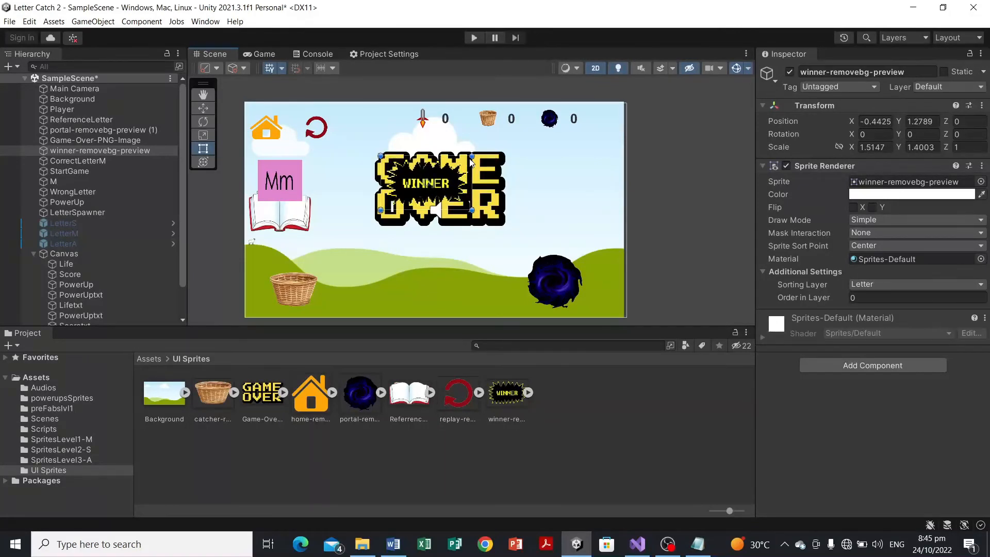
{"action": "left_click_drag", "start_coordinate": [471, 157], "coordinate": [496, 151]}
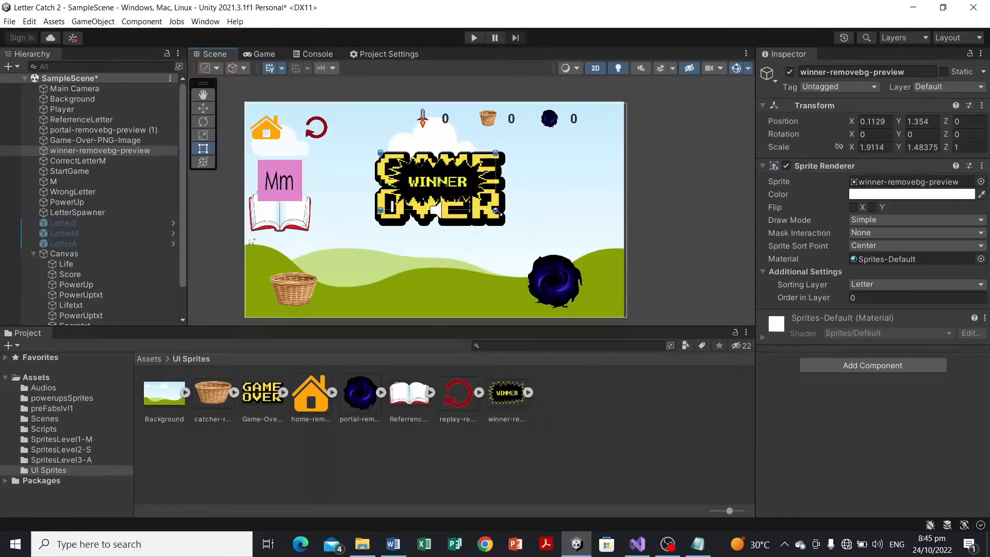
{"action": "left_click_drag", "start_coordinate": [497, 211], "coordinate": [498, 221]}
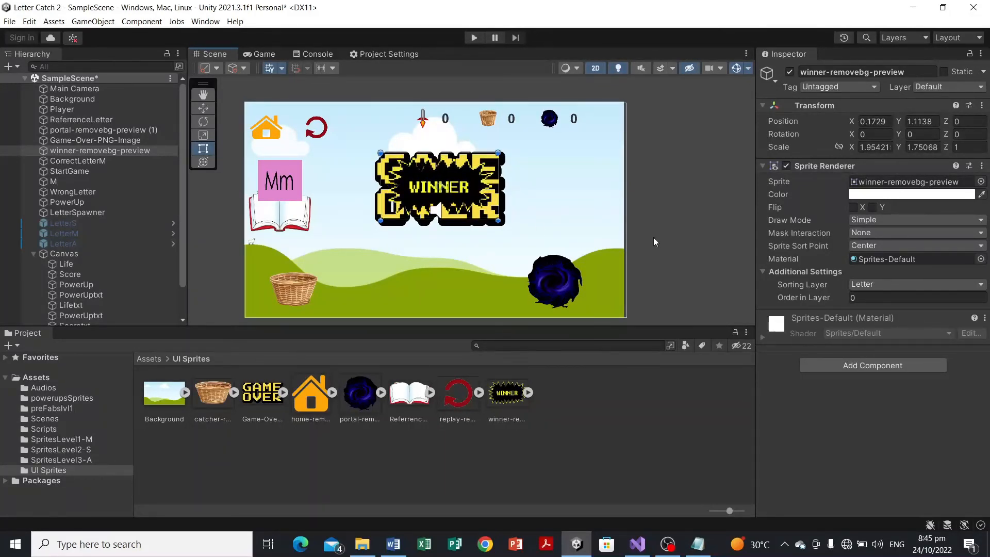
{"action": "left_click", "coordinate": [681, 237]}
{"action": "left_click", "coordinate": [499, 193]}
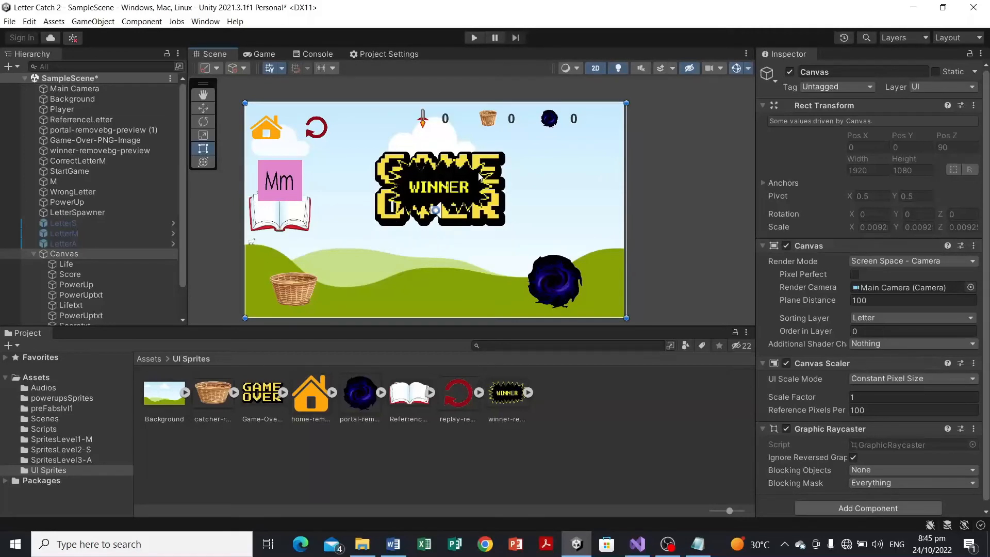
{"action": "left_click", "coordinate": [671, 184]}
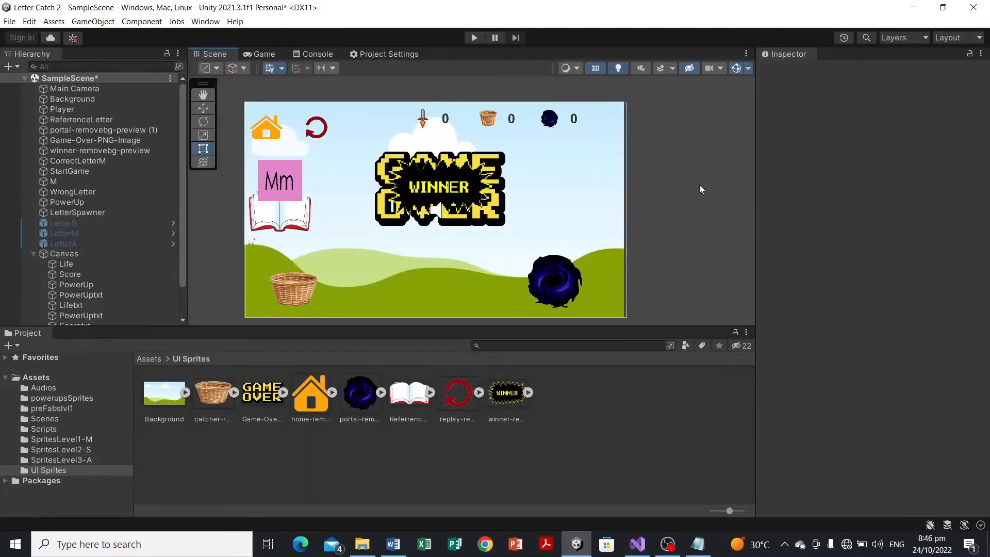
{"action": "scroll", "coordinate": [670, 175], "scroll_direction": "down", "scroll_amount": 2}
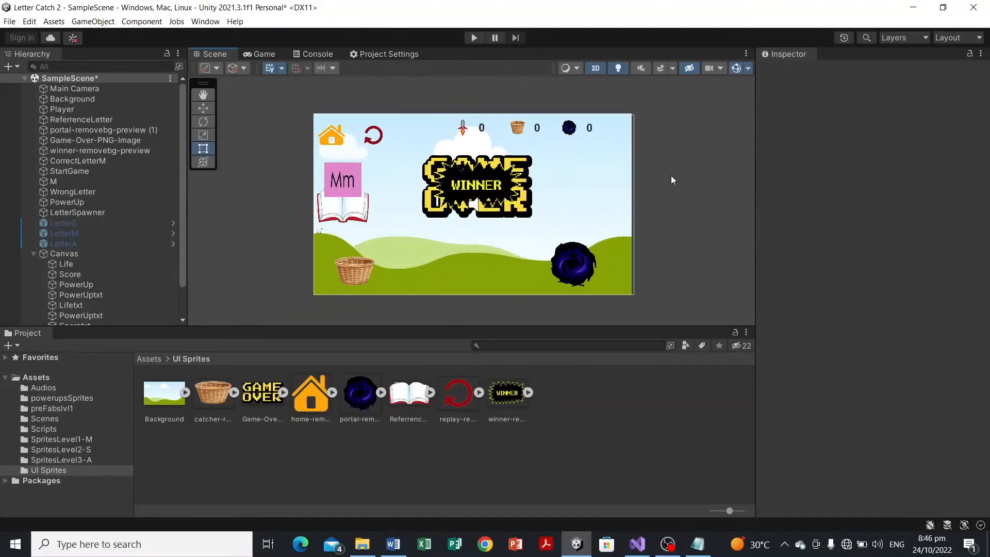
{"action": "scroll", "coordinate": [670, 176], "scroll_direction": "up", "scroll_amount": 2}
{"action": "scroll", "coordinate": [672, 180], "scroll_direction": "down", "scroll_amount": 1}
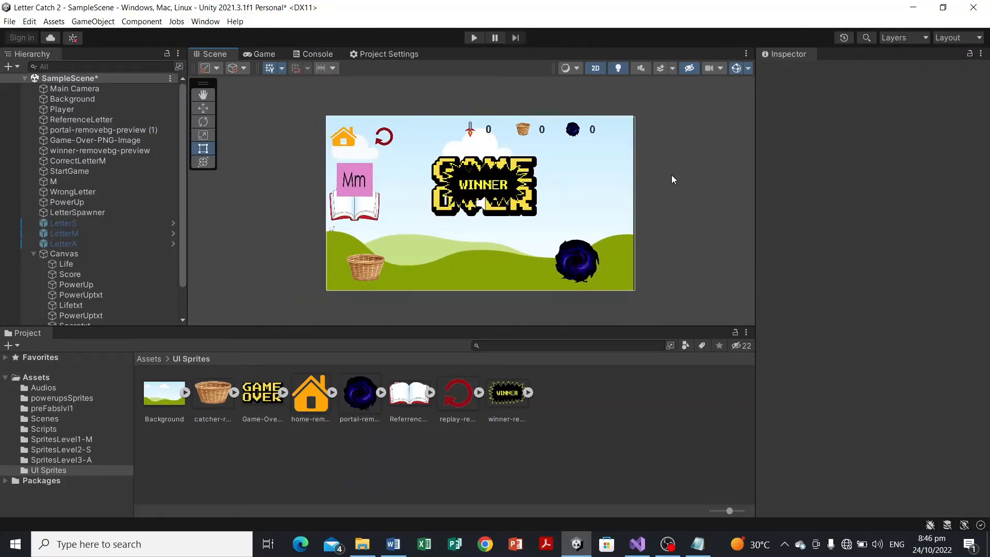
{"action": "scroll", "coordinate": [671, 175], "scroll_direction": "down", "scroll_amount": 1}
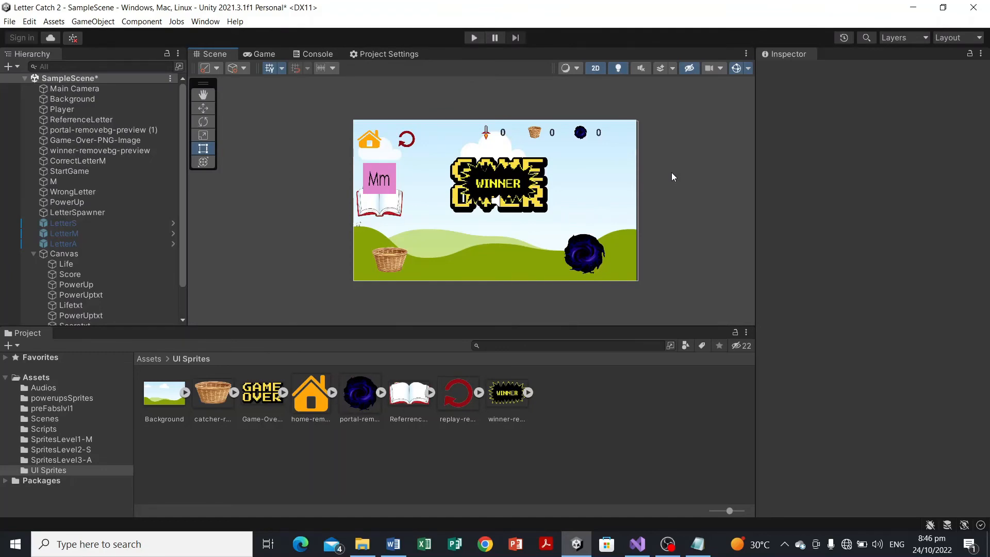
{"action": "scroll", "coordinate": [672, 172], "scroll_direction": "up", "scroll_amount": 3}
{"action": "scroll", "coordinate": [671, 173], "scroll_direction": "down", "scroll_amount": 3}
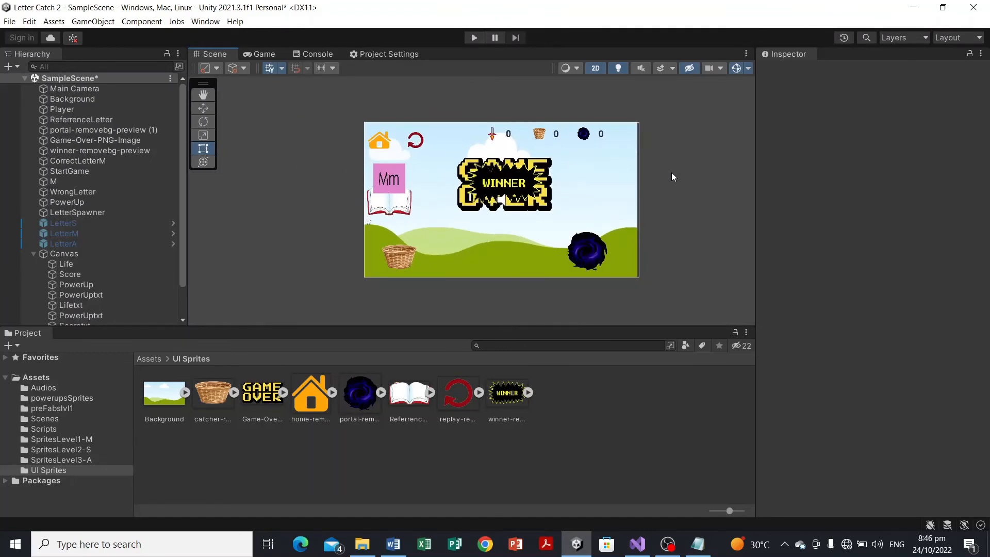
{"action": "scroll", "coordinate": [675, 188], "scroll_direction": "up", "scroll_amount": 2}
{"action": "scroll", "coordinate": [675, 190], "scroll_direction": "up", "scroll_amount": 1}
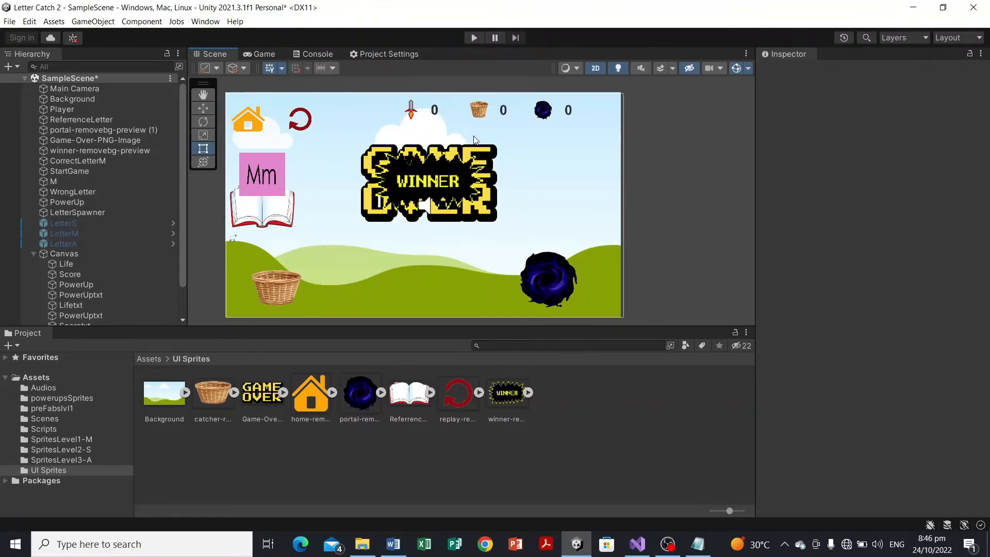
{"action": "left_click", "coordinate": [33, 253]}
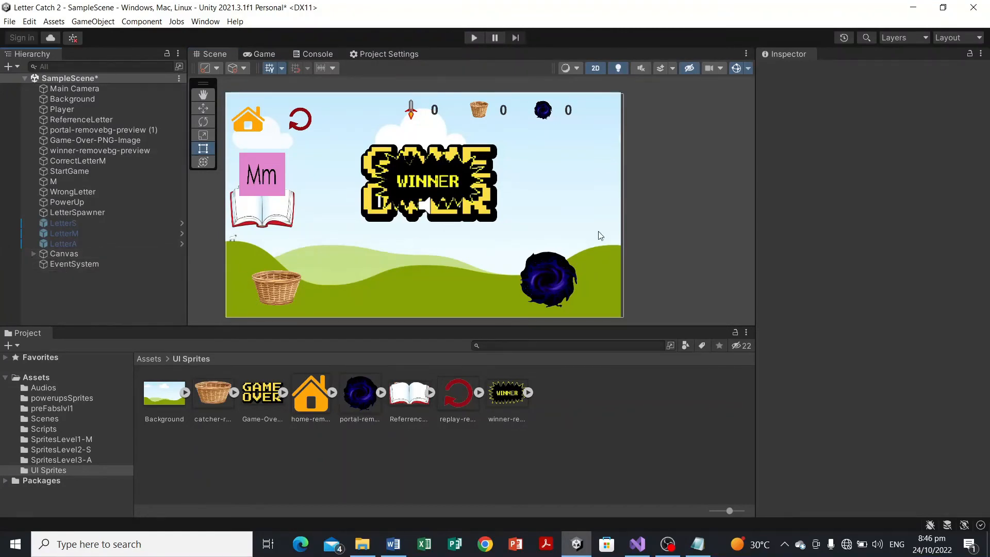
{"action": "scroll", "coordinate": [679, 196], "scroll_direction": "down", "scroll_amount": 3}
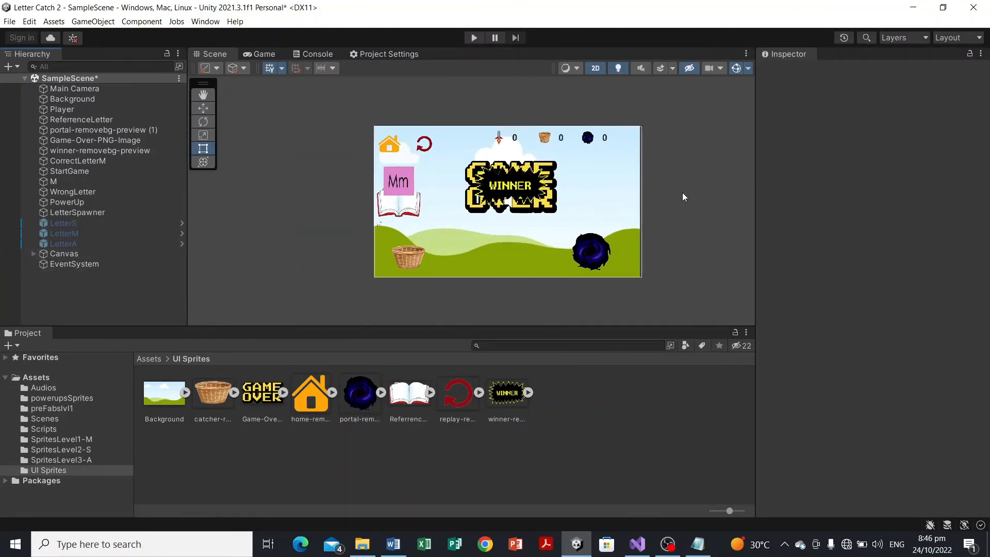
{"action": "scroll", "coordinate": [682, 201], "scroll_direction": "up", "scroll_amount": 2}
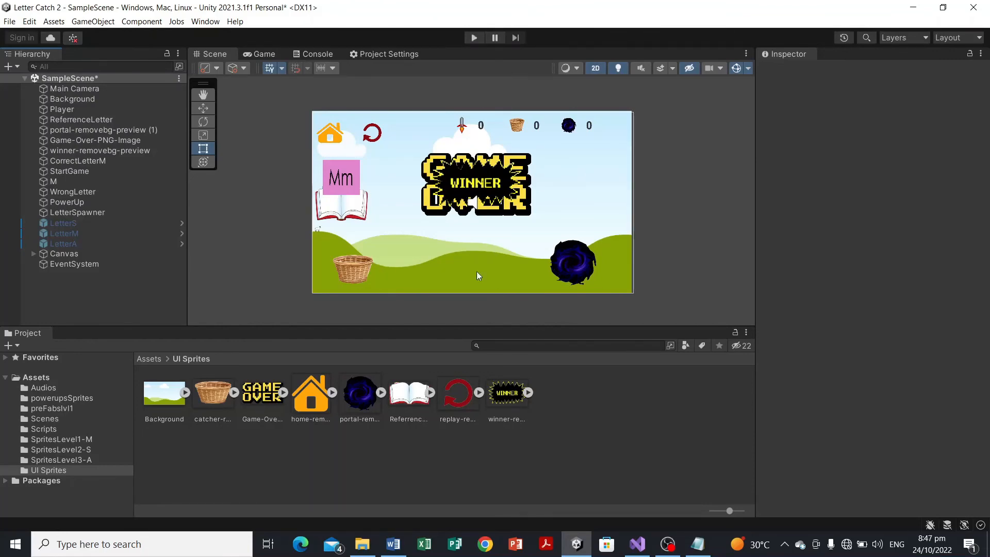
Duplicate the Home button inside the Canvas
{"action": "left_click", "coordinate": [338, 142]}
{"action": "left_click", "coordinate": [367, 135]}
{"action": "left_click", "coordinate": [344, 143]}
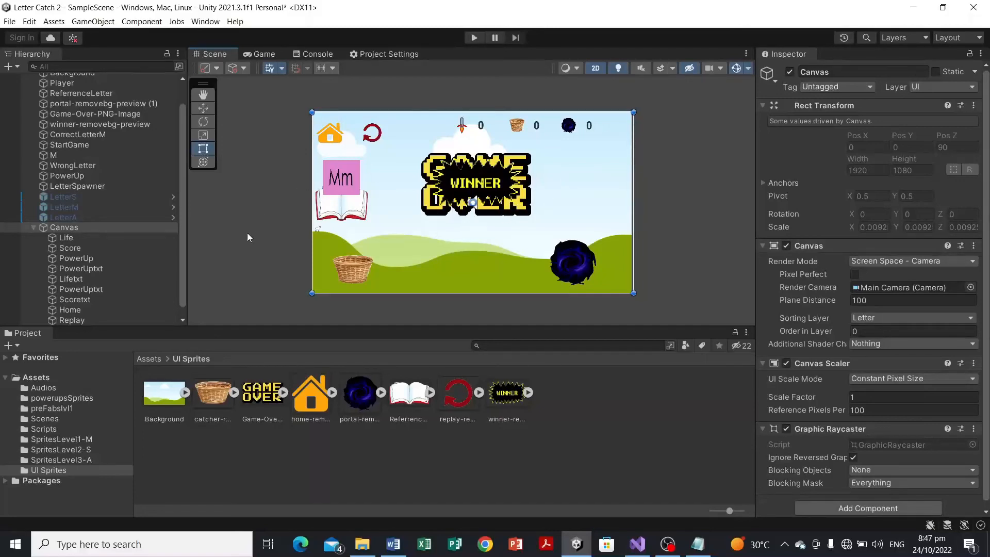
{"action": "scroll", "coordinate": [121, 253], "scroll_direction": "down", "scroll_amount": 1}
{"action": "left_click", "coordinate": [94, 298]}
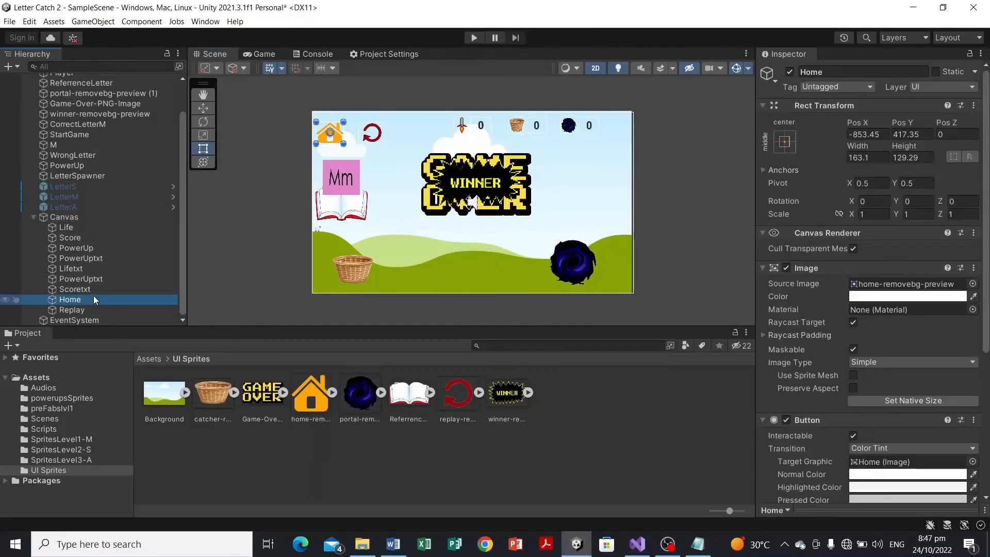
{"action": "right_click", "coordinate": [94, 299]}
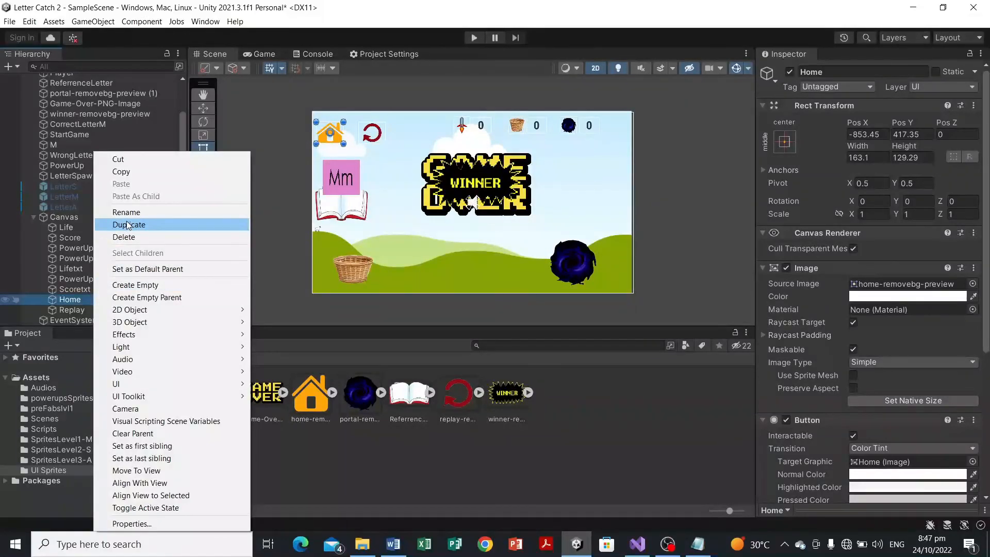
{"action": "left_click", "coordinate": [129, 225]}
Rename the Home copy as Home(gameover) and move it below the game-over graphic, to about X -145, Y -137
{"action": "right_click", "coordinate": [99, 320]}
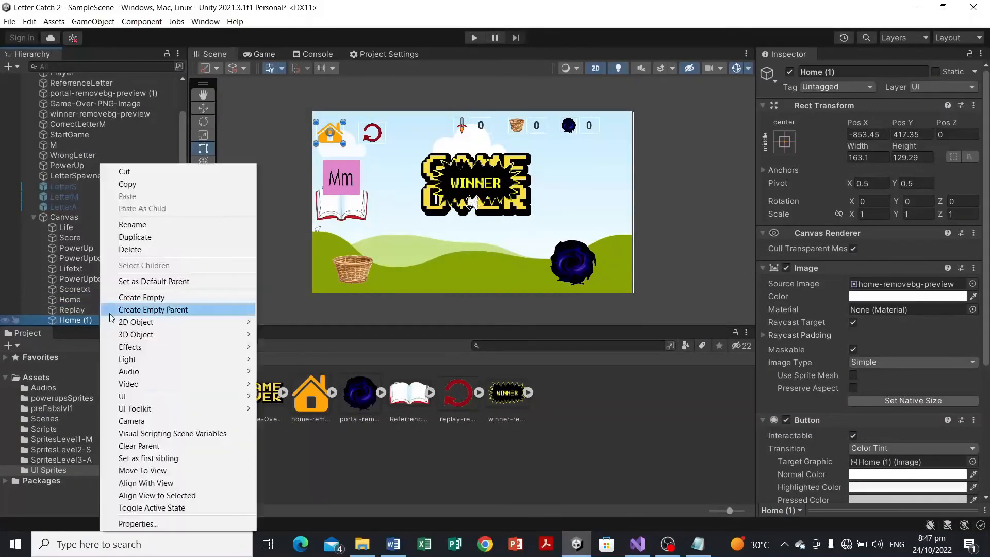
{"action": "left_click", "coordinate": [147, 225]}
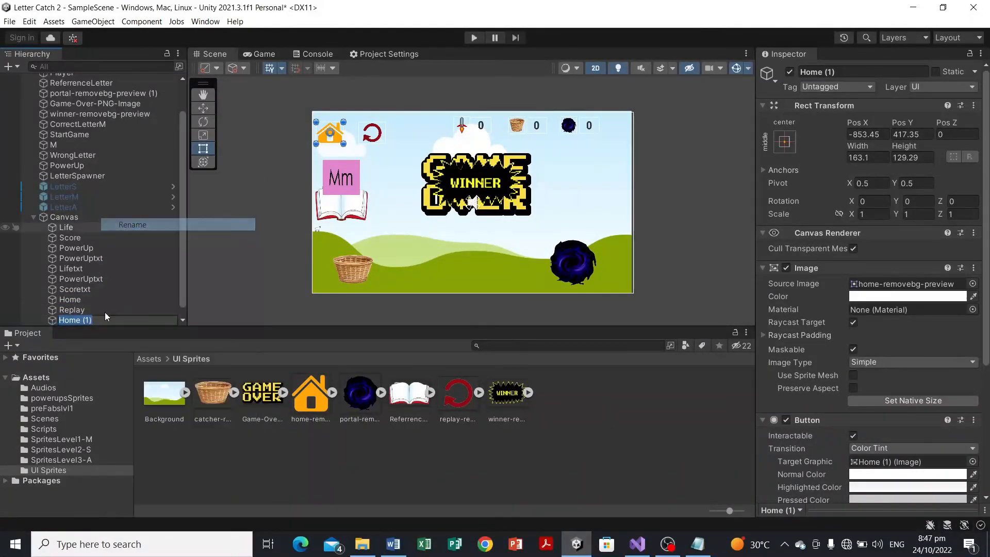
{"action": "left_click", "coordinate": [108, 320]}
{"action": "key", "text": "BackSpace"}
{"action": "key", "text": "BackSpace"}
{"action": "key", "text": "BackSpace"}
{"action": "key", "text": "BackSpace"}
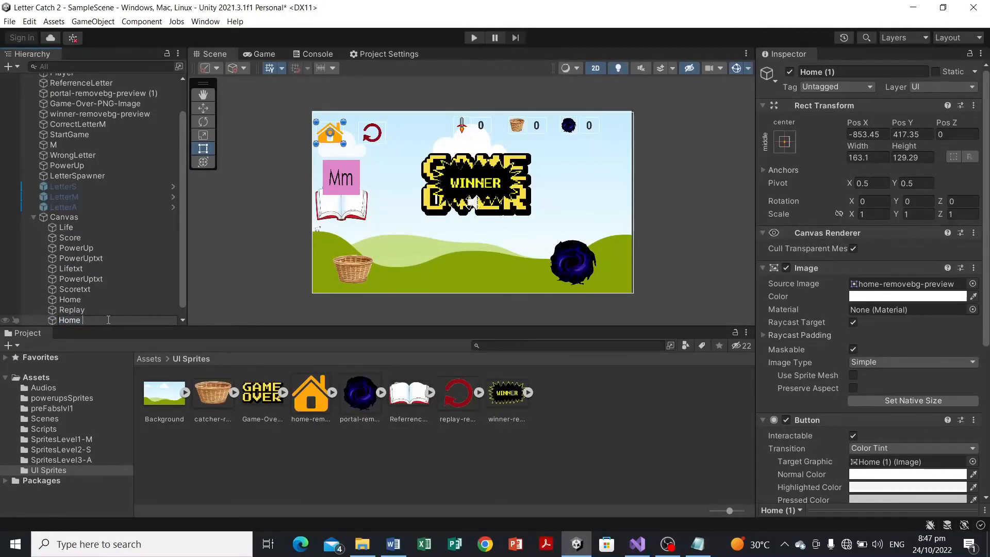
{"action": "type", "text": "(gameover"}
{"action": "type", "text": ")"}
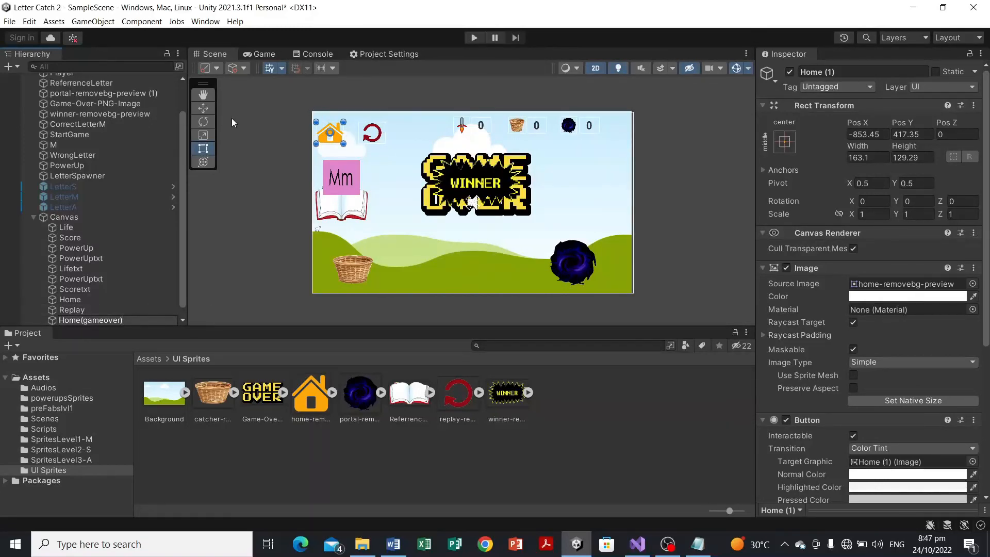
{"action": "left_click", "coordinate": [208, 108]}
{"action": "left_click_drag", "start_coordinate": [336, 128], "coordinate": [456, 221]}
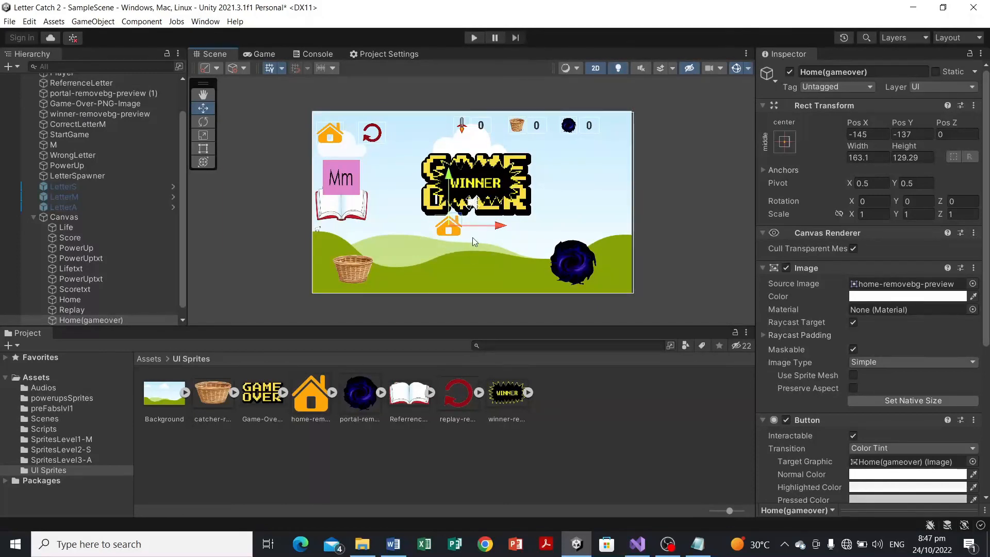
Duplicate the Replay button and rename the copy as Replay(gameover)
{"action": "scroll", "coordinate": [149, 304], "scroll_direction": "down", "scroll_amount": 1}
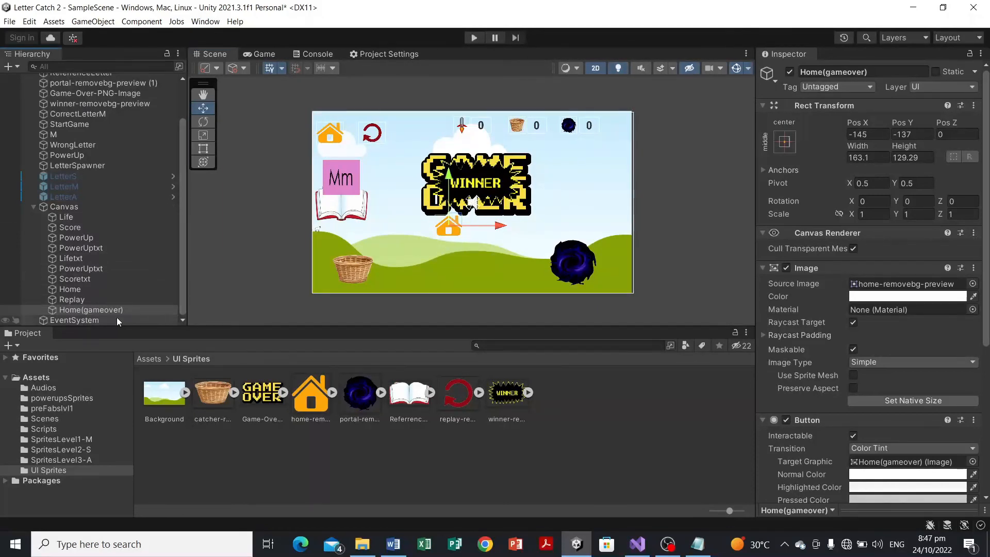
{"action": "right_click", "coordinate": [91, 301]}
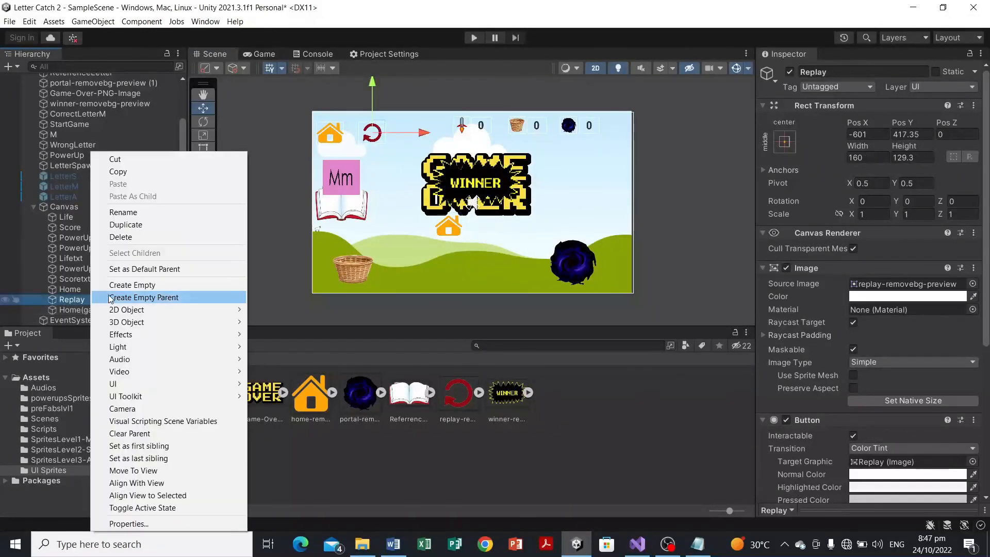
{"action": "left_click", "coordinate": [133, 228]}
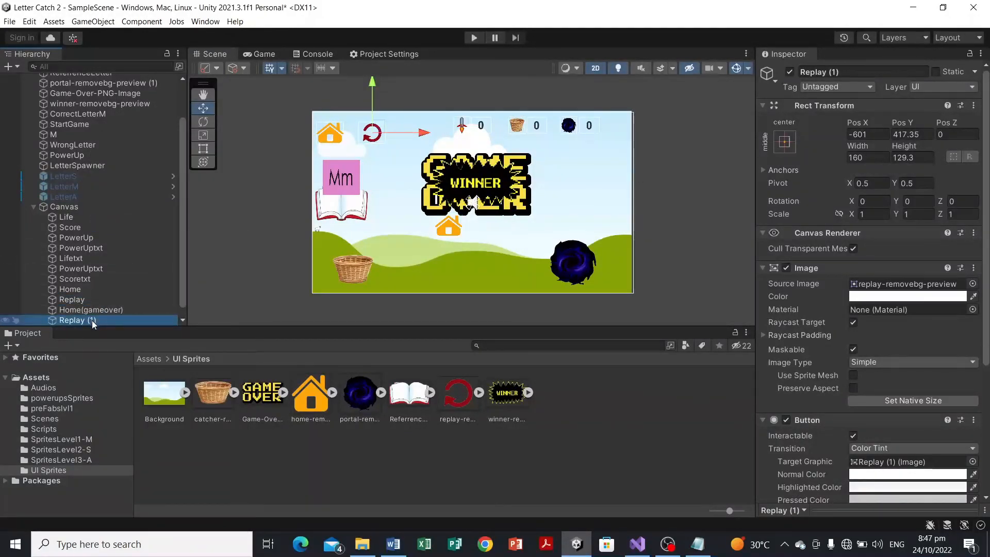
{"action": "right_click", "coordinate": [92, 320]}
{"action": "left_click", "coordinate": [160, 224]}
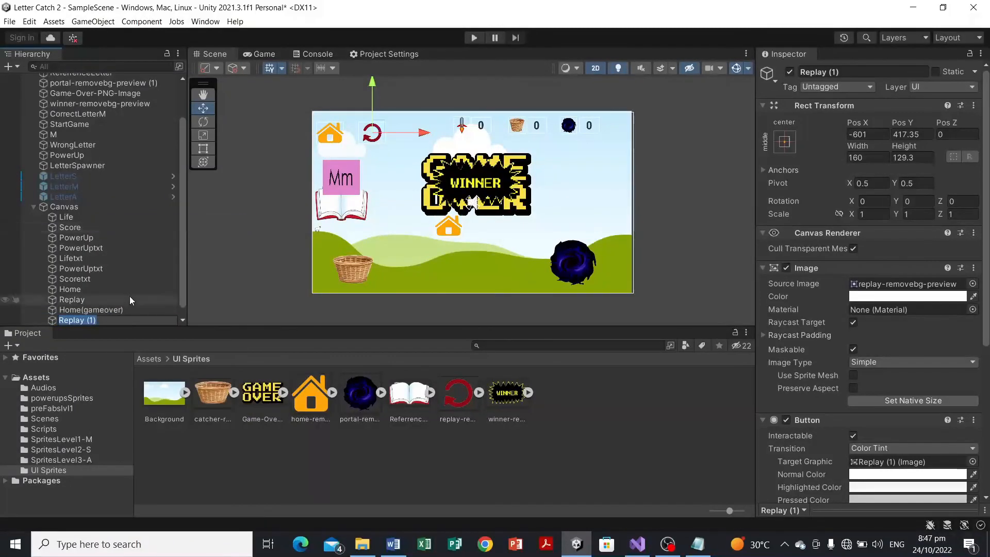
{"action": "left_click", "coordinate": [125, 322]}
{"action": "key", "text": "BackSpace"}
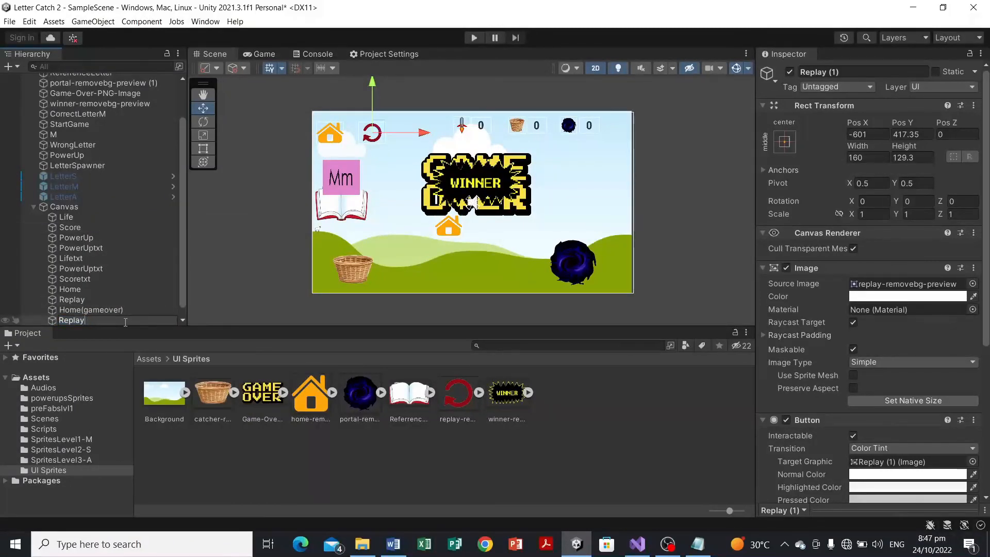
{"action": "type", "text": "(gameover)"}
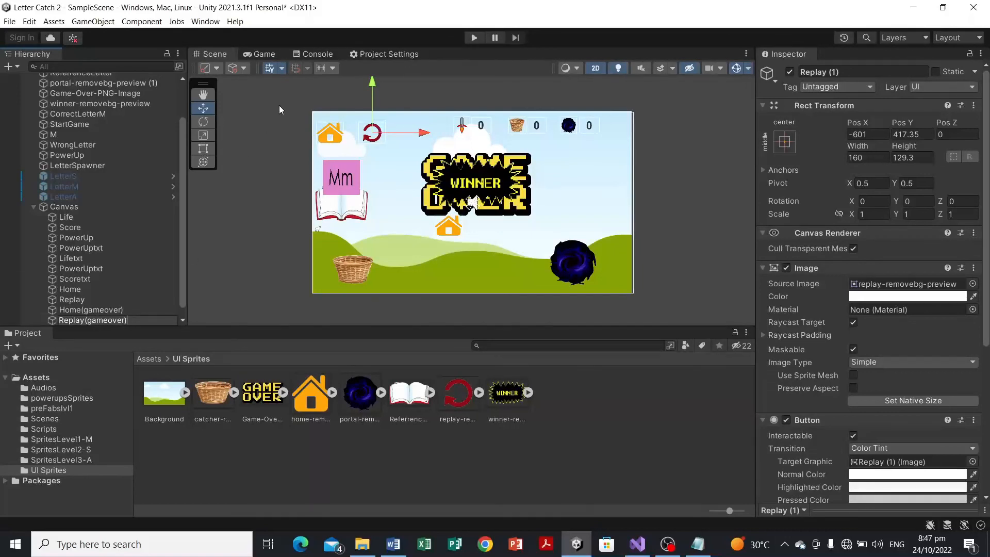
{"action": "left_click", "coordinate": [285, 238]}
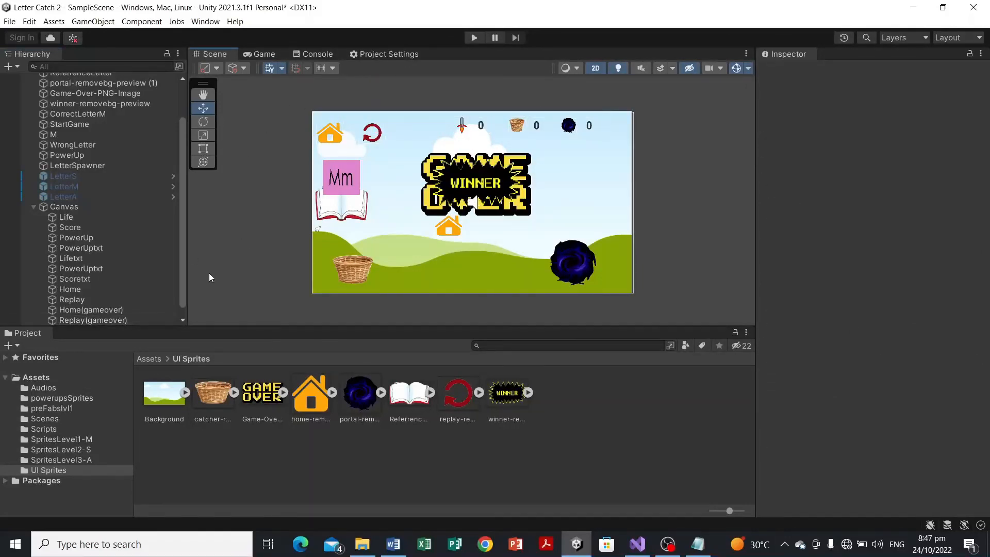
Move Replay(gameover) below the game-over graphic, level with the house icon there, to about X 230, Y -141
{"action": "left_click", "coordinate": [159, 320]}
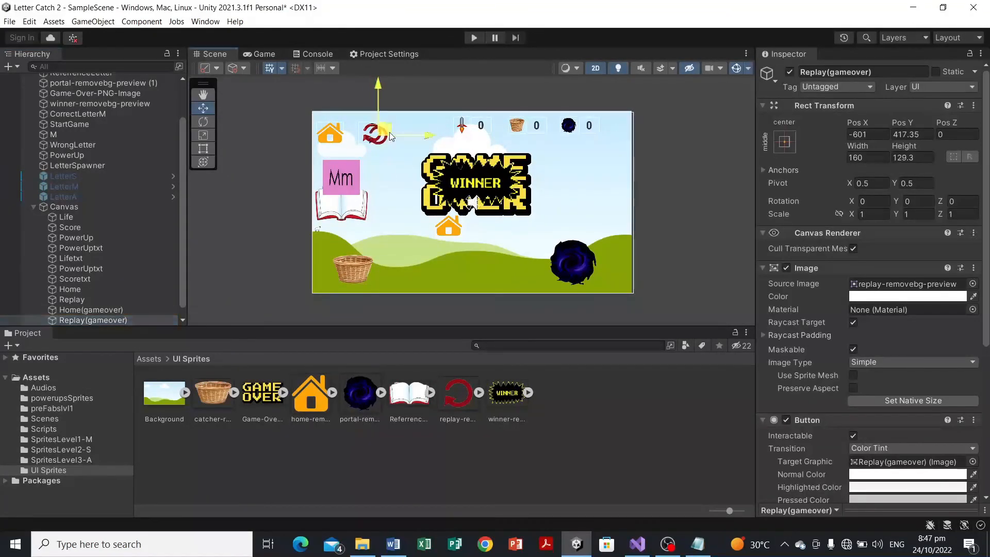
{"action": "left_click_drag", "start_coordinate": [390, 136], "coordinate": [520, 225]}
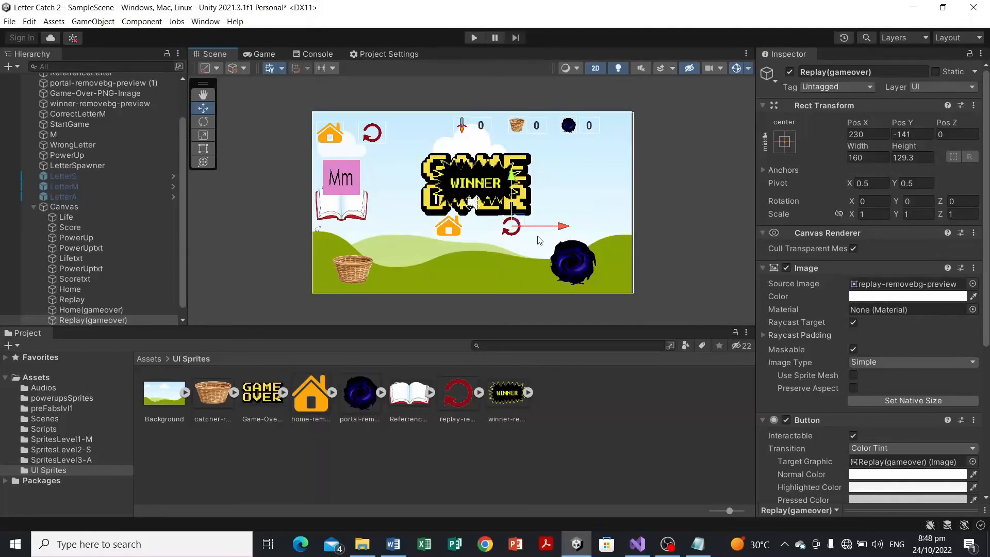
{"action": "left_click", "coordinate": [735, 233]}
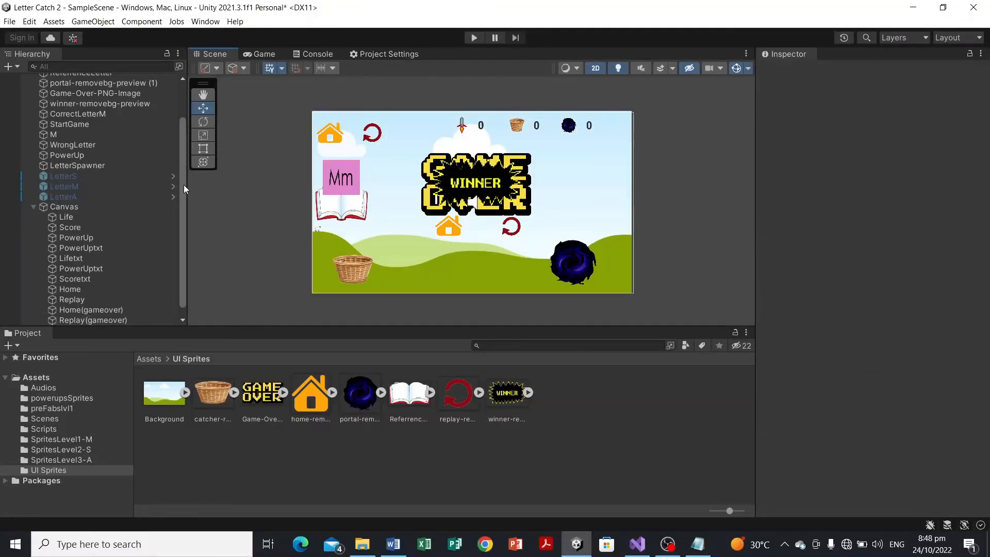
{"action": "mouse_move", "coordinate": [183, 185]}
{"action": "left_mouse_down"}
{"action": "mouse_move", "coordinate": [184, 153]}
{"action": "mouse_move", "coordinate": [185, 204]}
{"action": "left_mouse_up"}
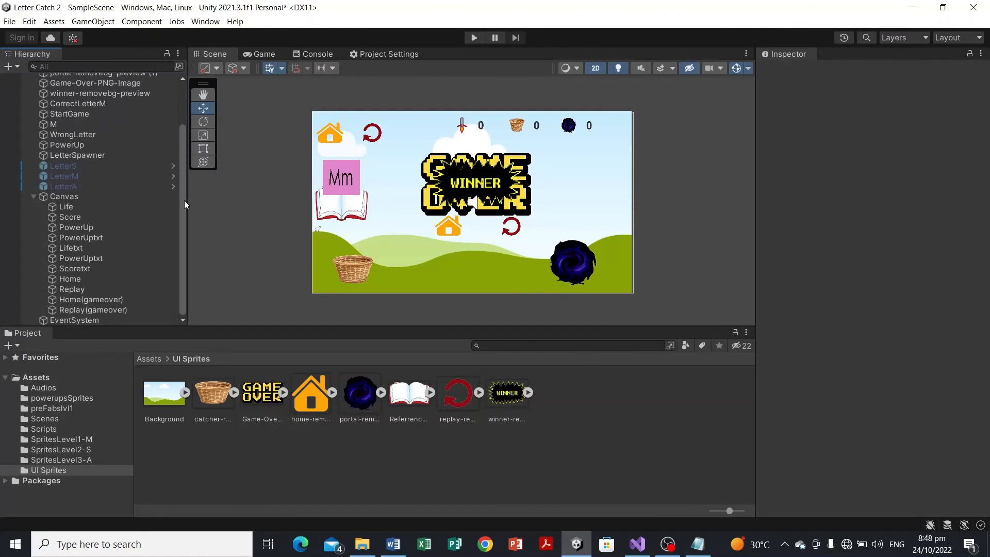
{"action": "left_click", "coordinate": [36, 197]}
{"action": "left_click", "coordinate": [34, 197]}
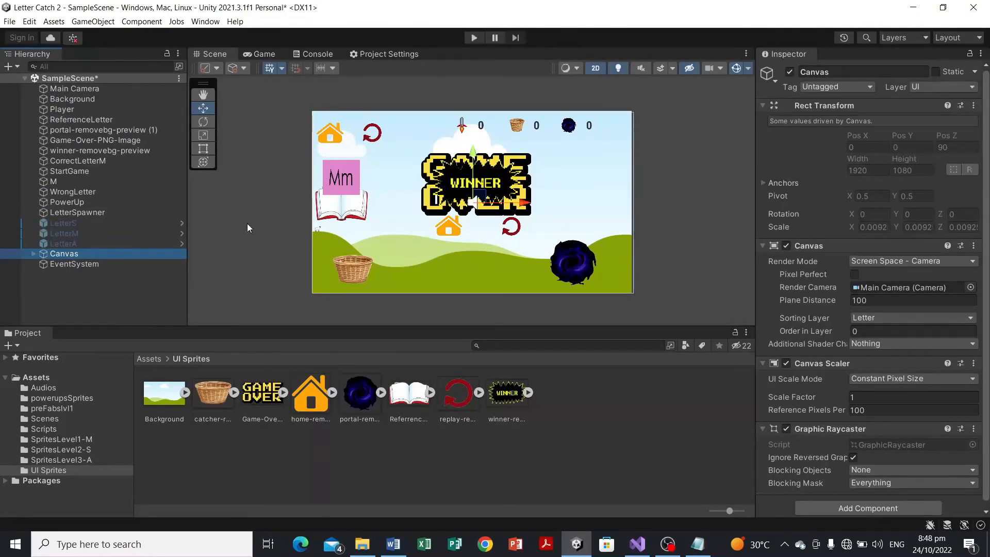
{"action": "scroll", "coordinate": [679, 163], "scroll_direction": "down", "scroll_amount": 1}
{"action": "scroll", "coordinate": [679, 163], "scroll_direction": "up", "scroll_amount": 1}
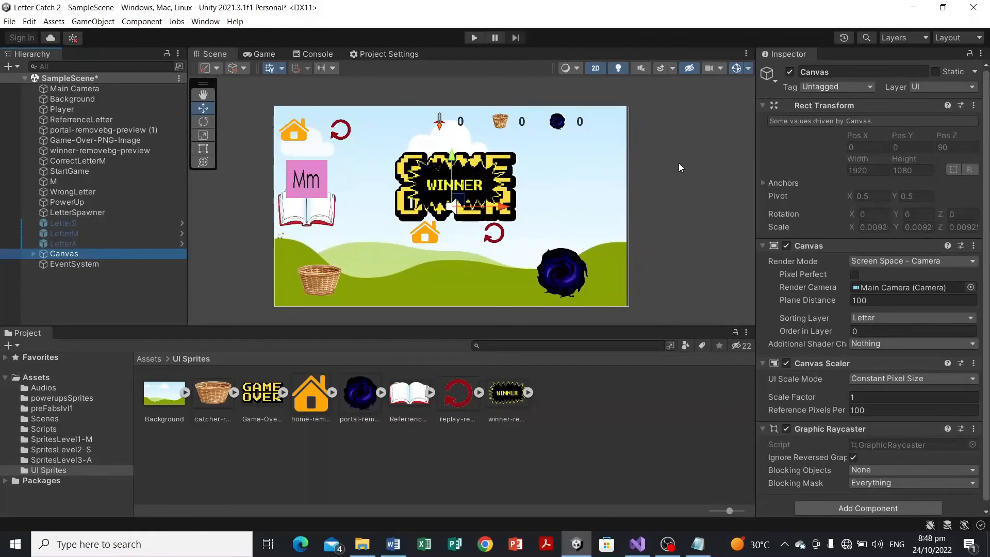